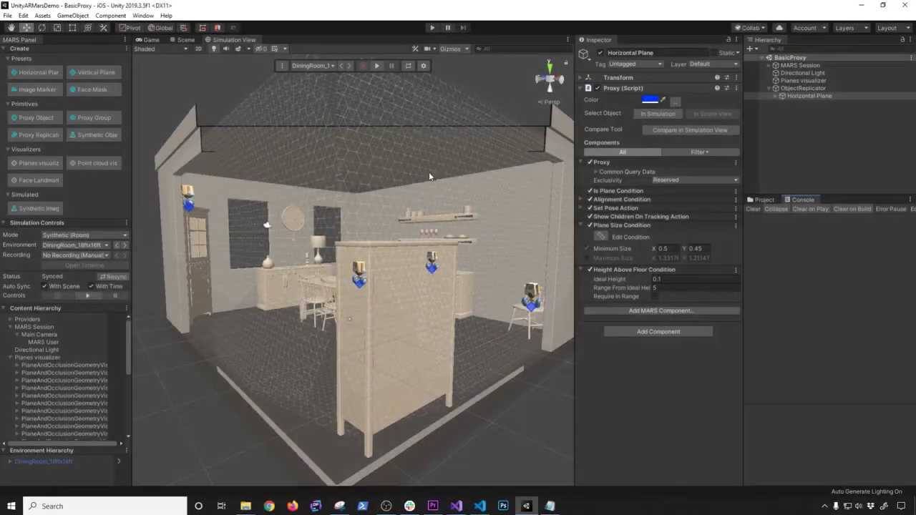
Create a new scene named ProxyWithForces in the project's Scenes folder and open it
left_click_drag(440, 200, 411, 287, "alt")
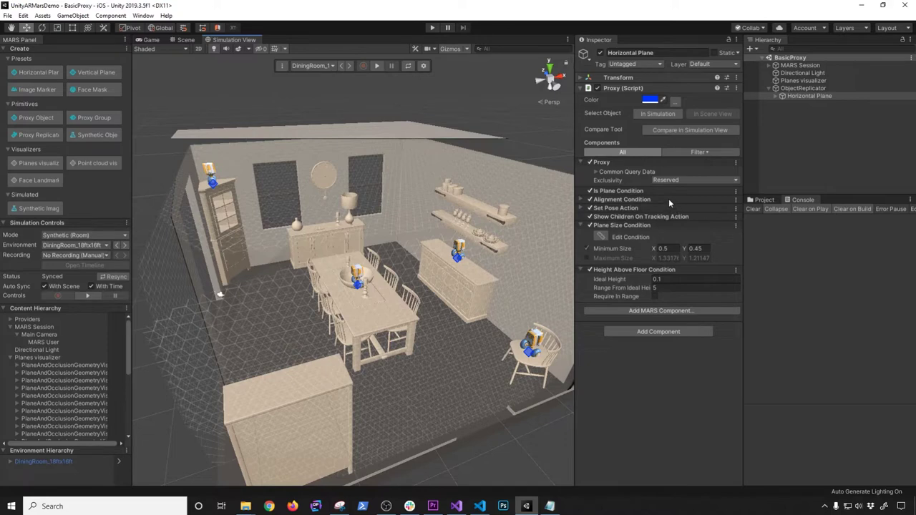
mouse_move(668, 202)
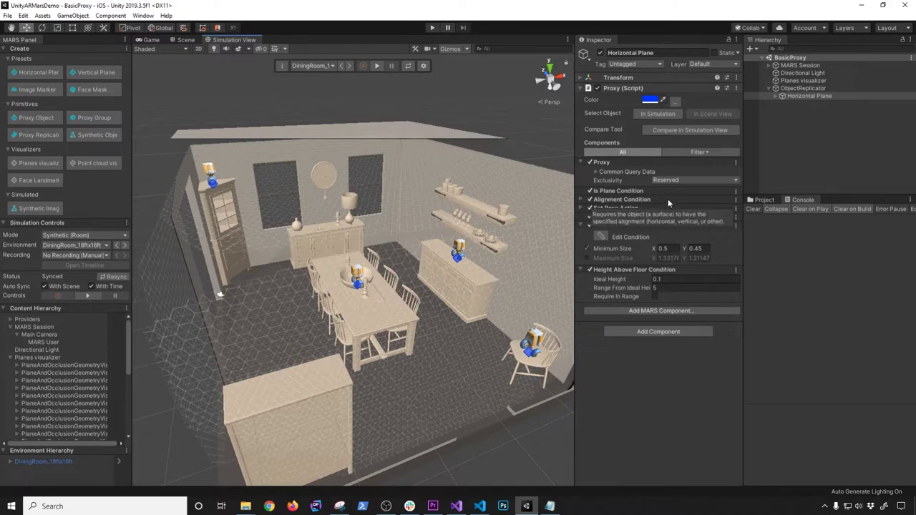
left_click(762, 200)
left_click_drag(794, 249, 839, 250)
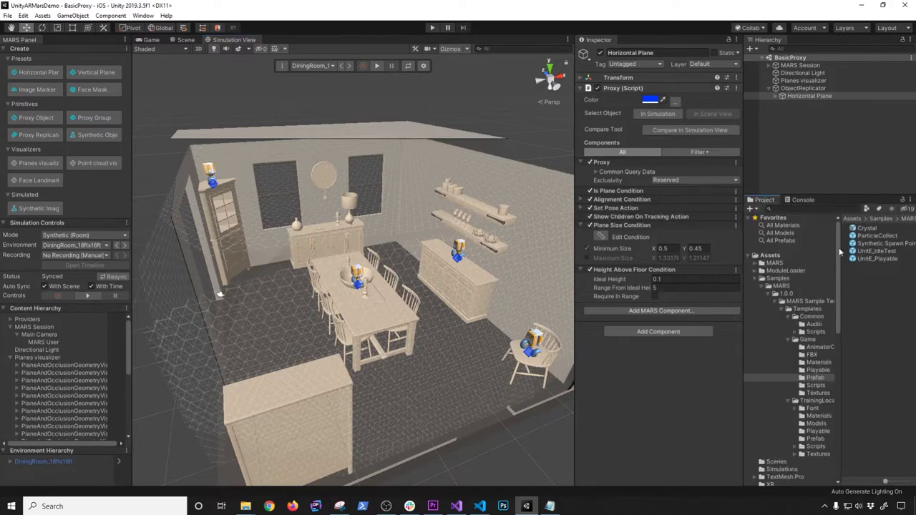
left_click(762, 279)
left_click(776, 285)
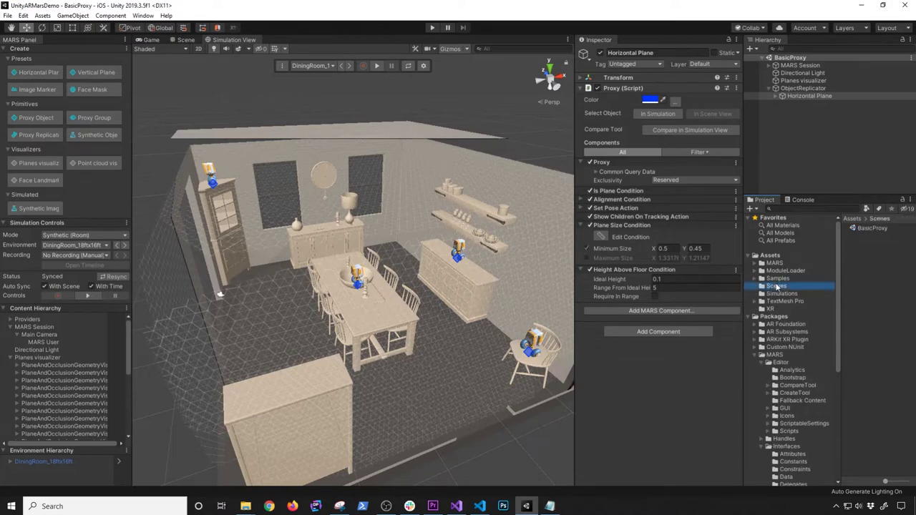
right_click(868, 244)
mouse_move(864, 252)
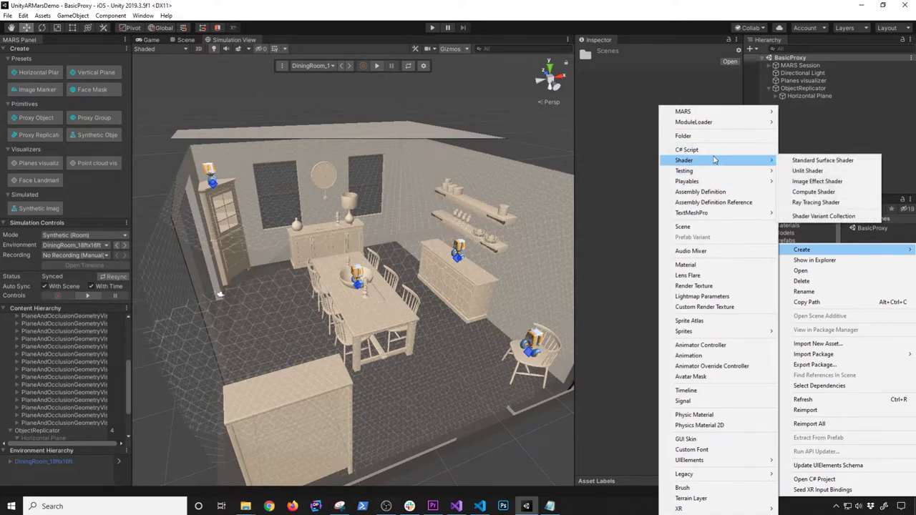
left_click(687, 226)
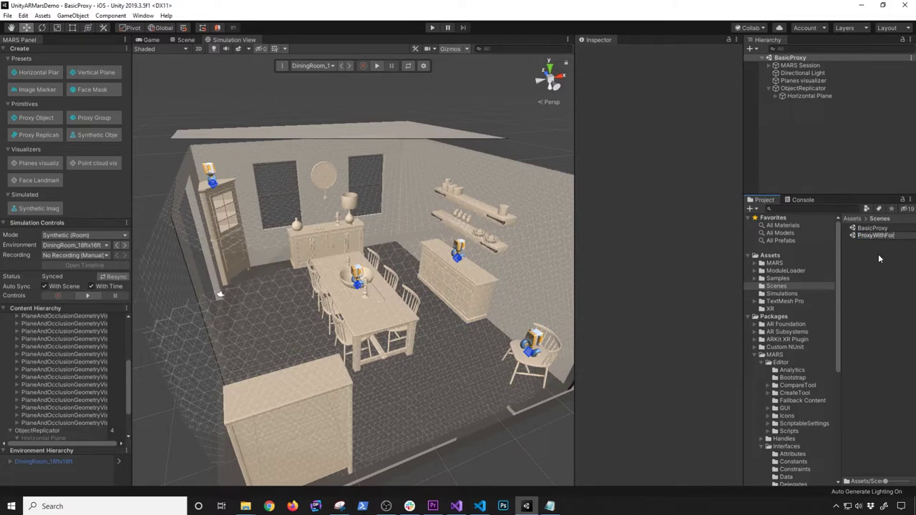
key("Return")
double_click(874, 235)
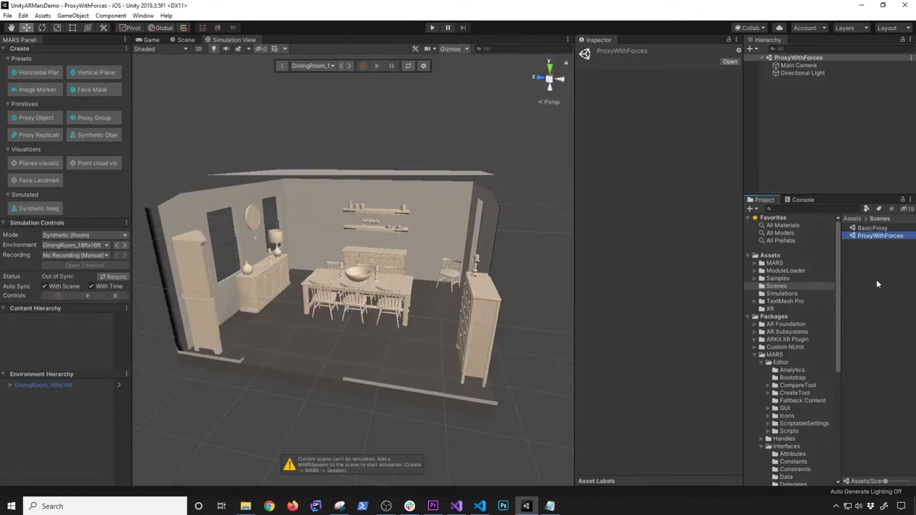
Delete the default Main Camera and Directional Light from the new scene and save it
left_click(188, 40)
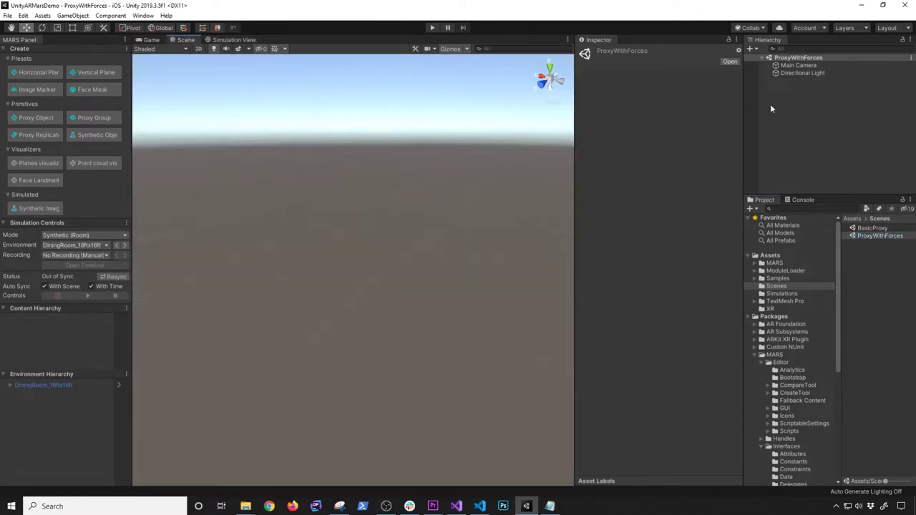
left_click(795, 65)
left_click(787, 73, "shift")
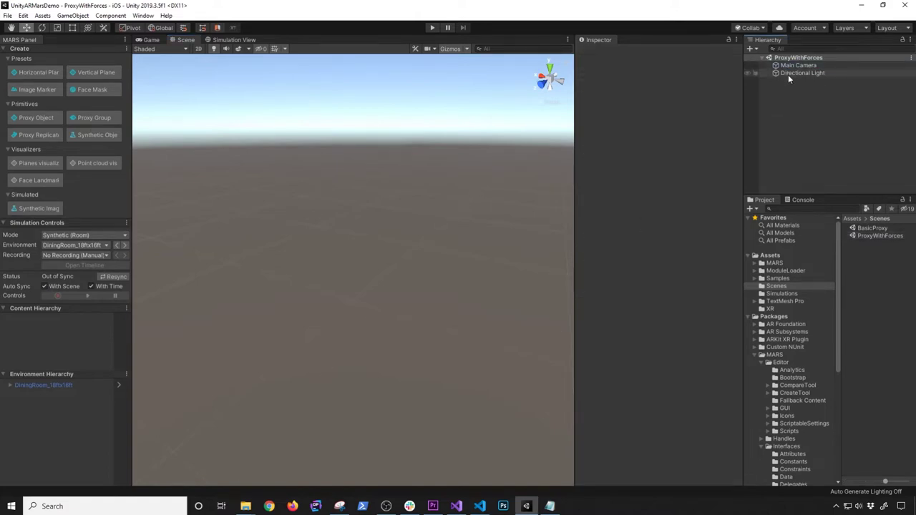
key("Delete")
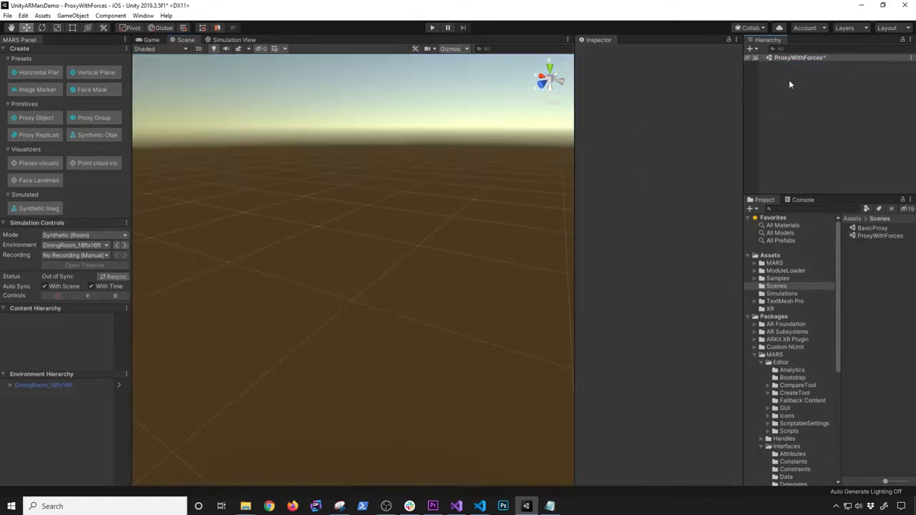
key("ctrl+s")
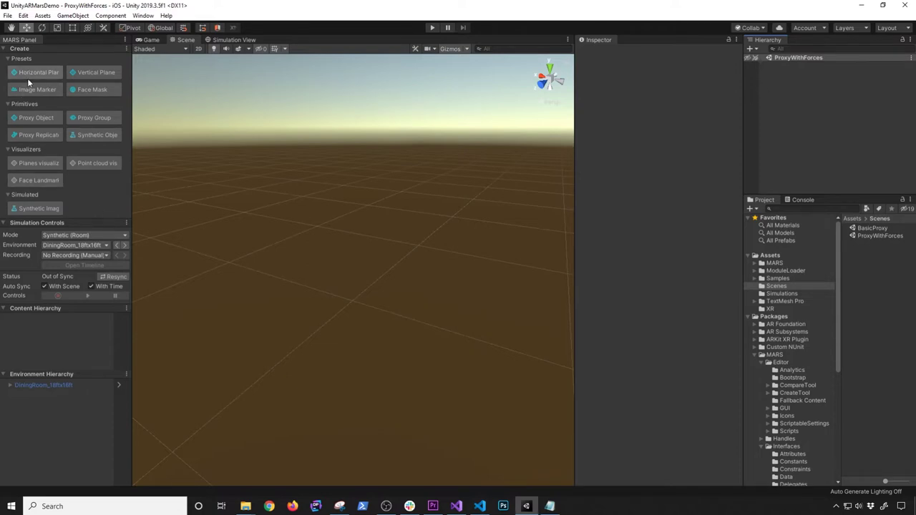
Add a Horizontal Plane preset proxy to the scene, discarding the Vertical Plane preset, and select it under the expanded MARS Session
left_click(84, 73)
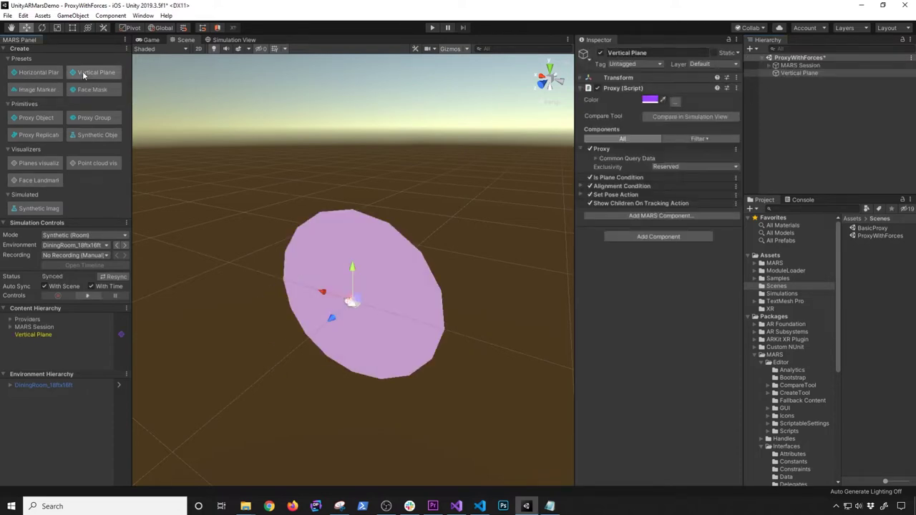
key("ctrl+z")
left_click(34, 72)
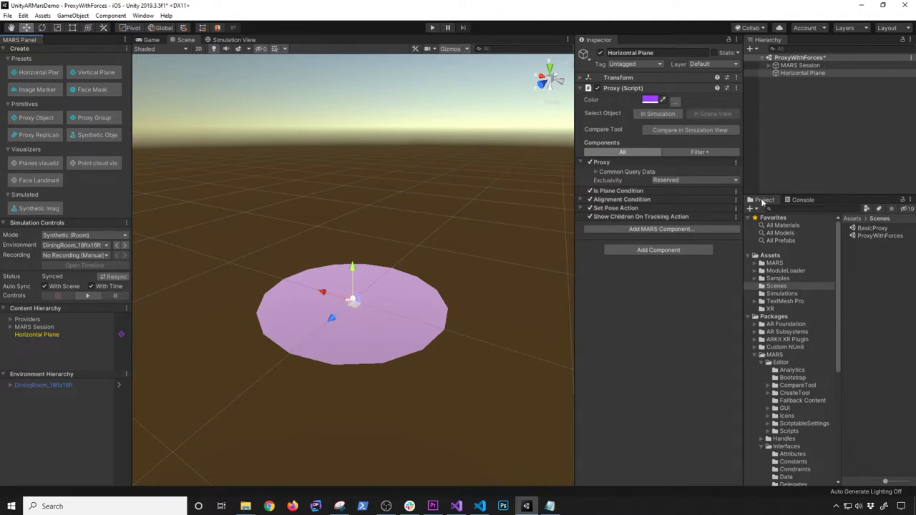
left_click(771, 66)
left_click(809, 81)
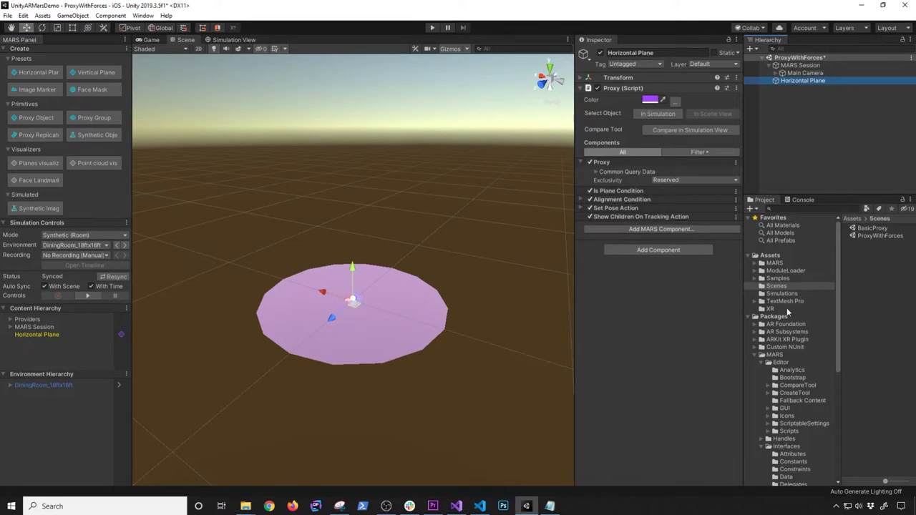
Place the UnitE_IdleTest prefab from the MARS sample templates' Game/Prefab folder as a child of Horizontal Plane and save the scene
left_click(779, 264)
left_click(780, 279)
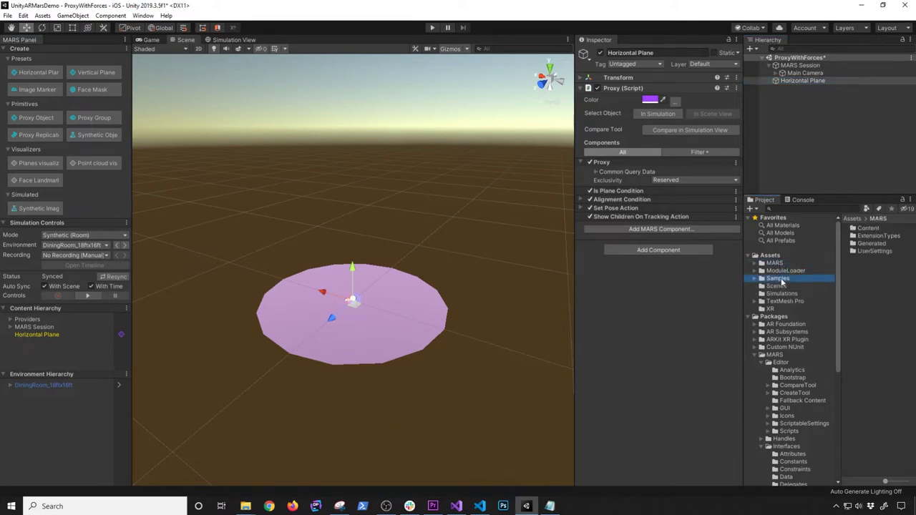
left_click_drag(742, 284, 614, 284)
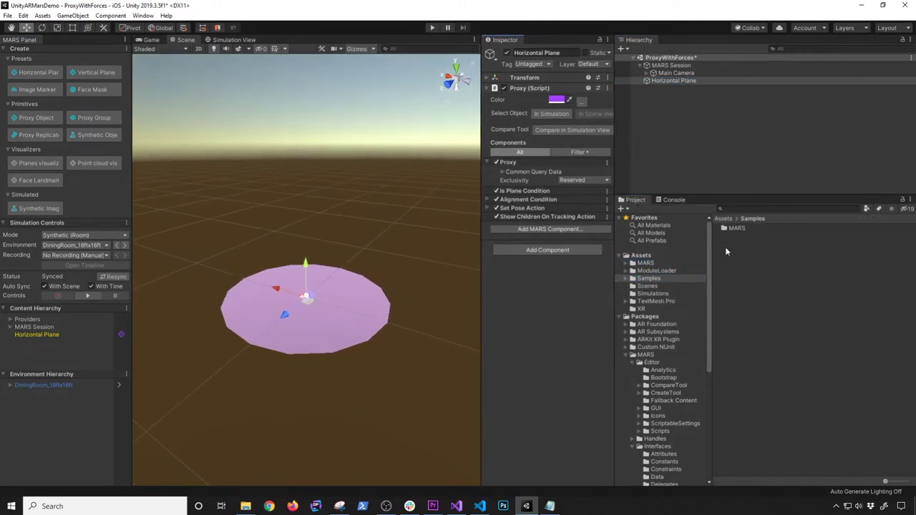
double_click(738, 228)
double_click(737, 228)
double_click(743, 229)
double_click(741, 228)
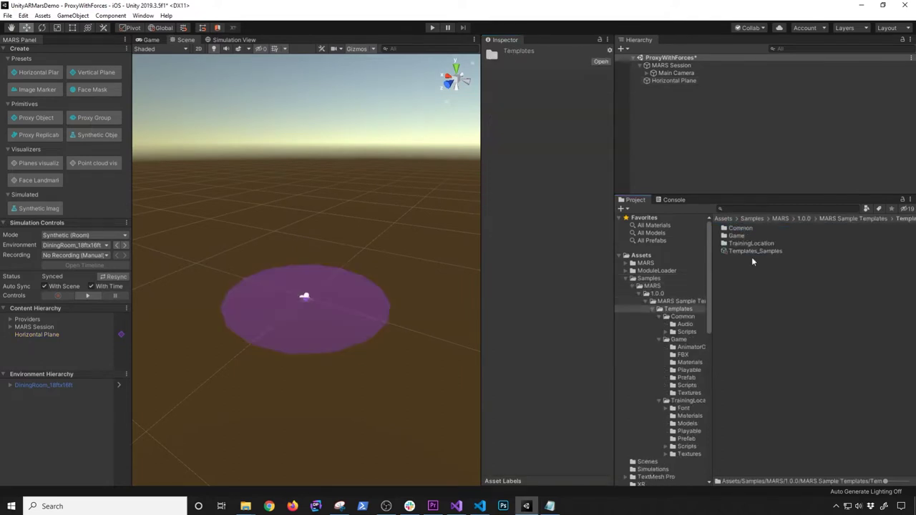
double_click(741, 235)
double_click(738, 258)
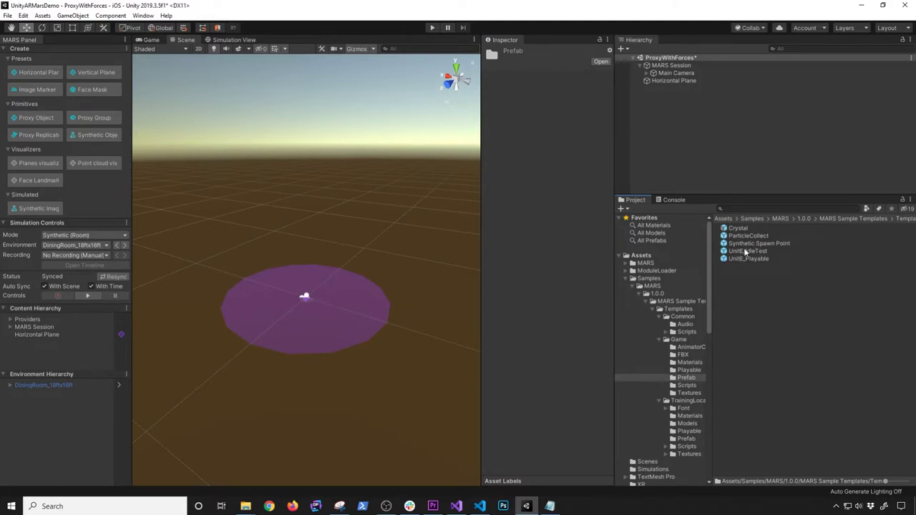
left_click_drag(745, 252, 667, 81)
key("ctrl+s")
Turn on Auto Generate in the scene's Lighting settings and close them
left_click(850, 491)
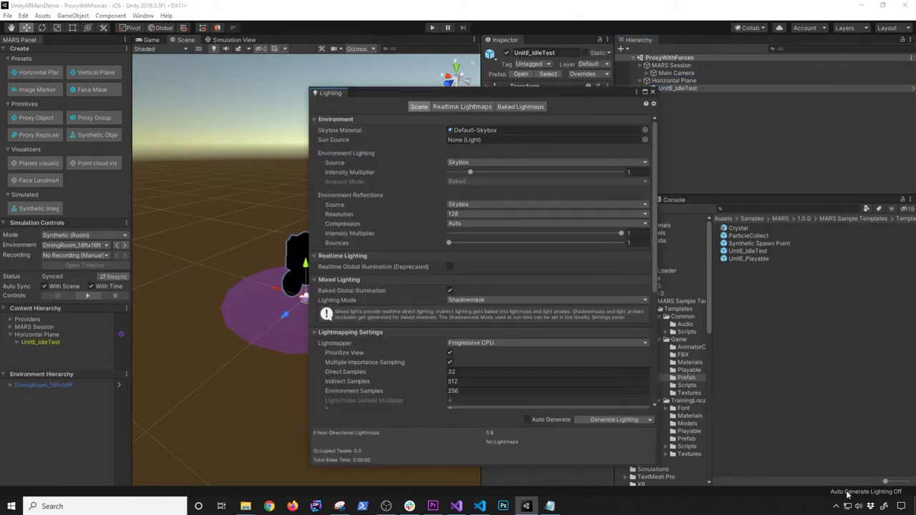
left_click(541, 420)
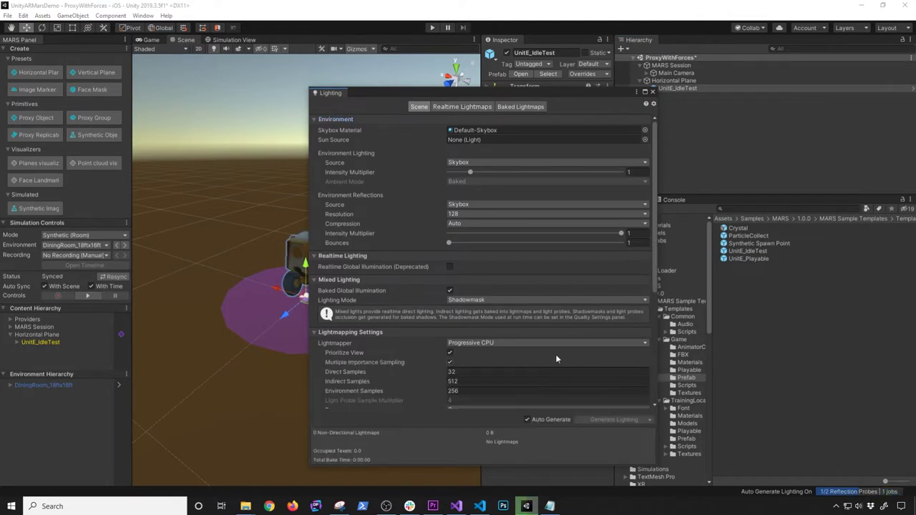
left_click(653, 94)
Add a Directional Light to the scene, place it directly below MARS Session in the hierarchy, and save
right_click(677, 134)
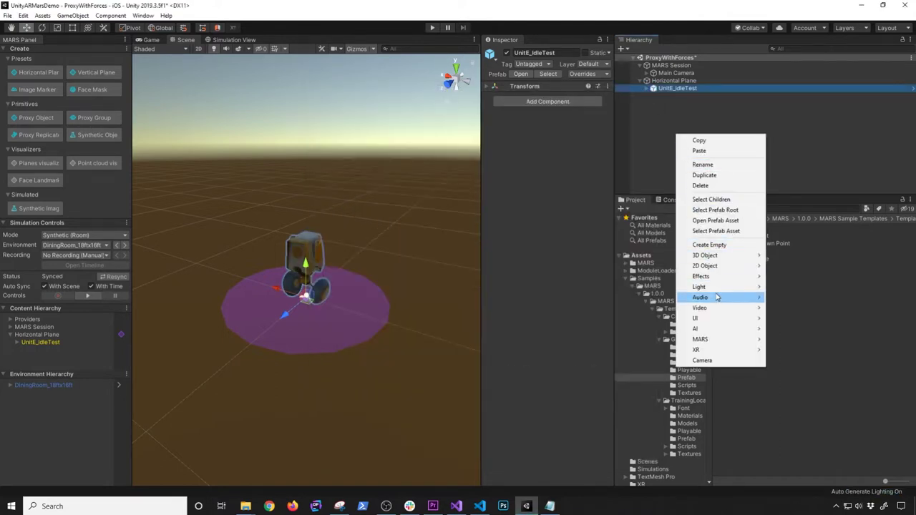
mouse_move(721, 289)
left_click(800, 287)
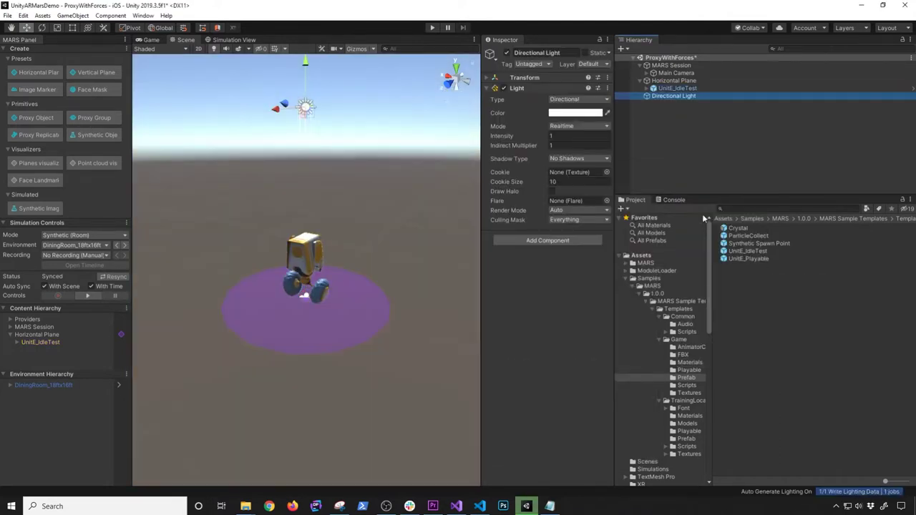
left_click_drag(680, 94, 666, 71)
left_click(640, 65)
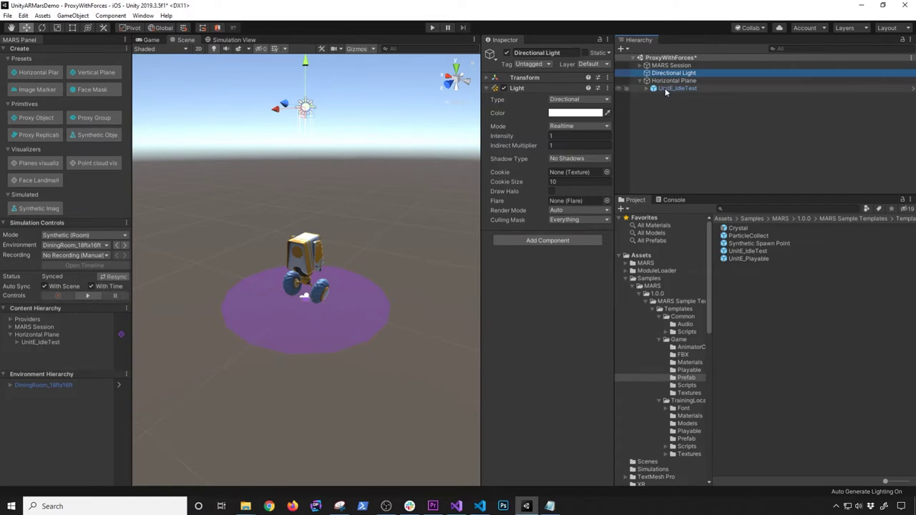
key("ctrl+s")
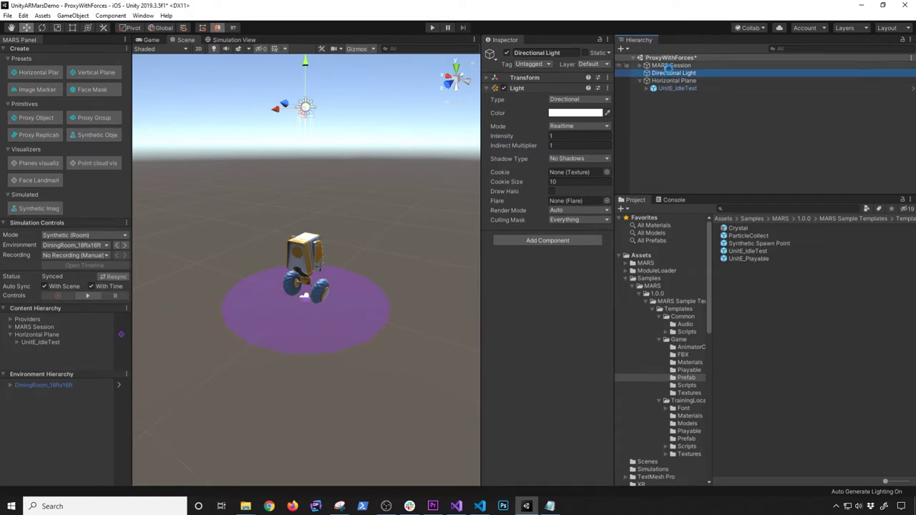
Examine the robot on its plane in the scene and its placement in the simulated dining room
left_click_drag(304, 312, 347, 298, "alt")
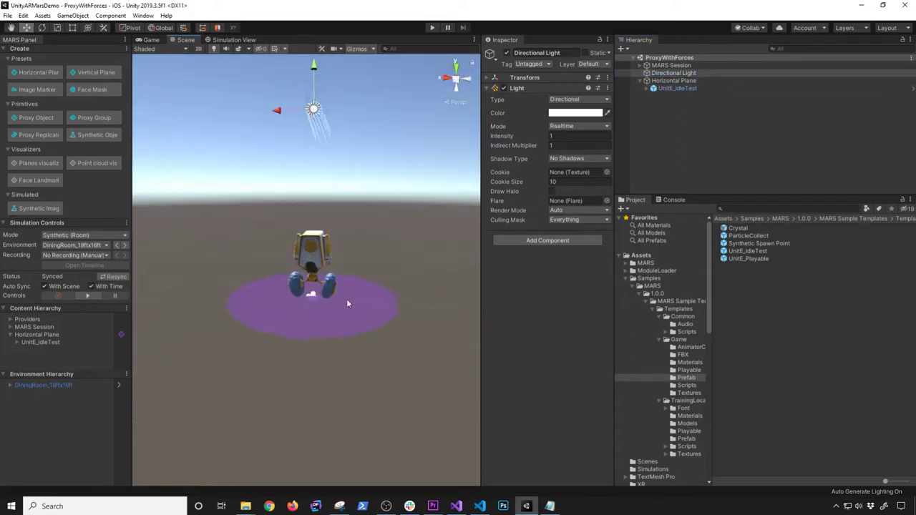
scroll(349, 300, "up", 5)
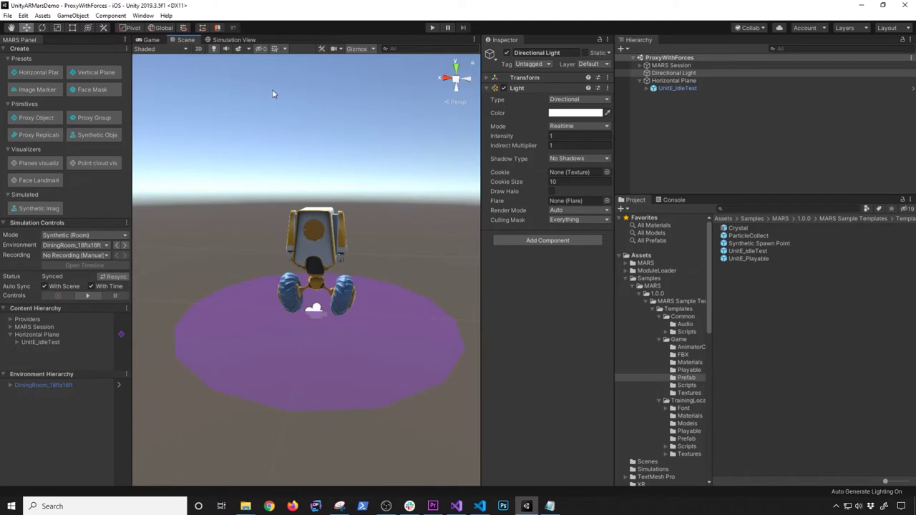
left_click(234, 40)
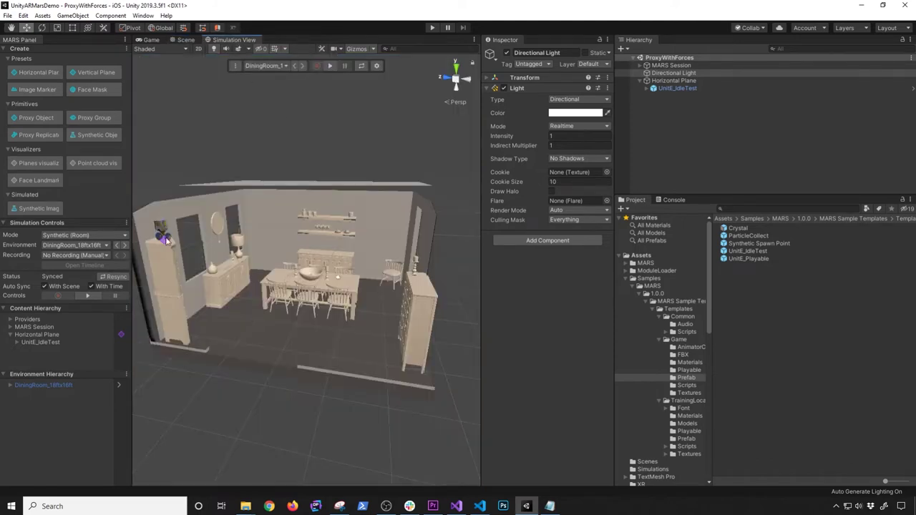
Select the Horizontal Plane proxy and widen the Inspector until all of its component filter categories fit
left_click(715, 81)
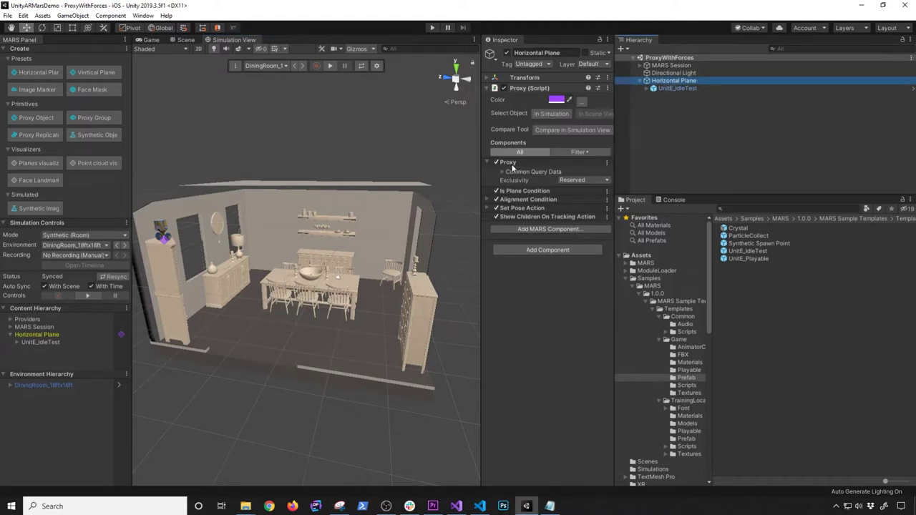
left_click(613, 194)
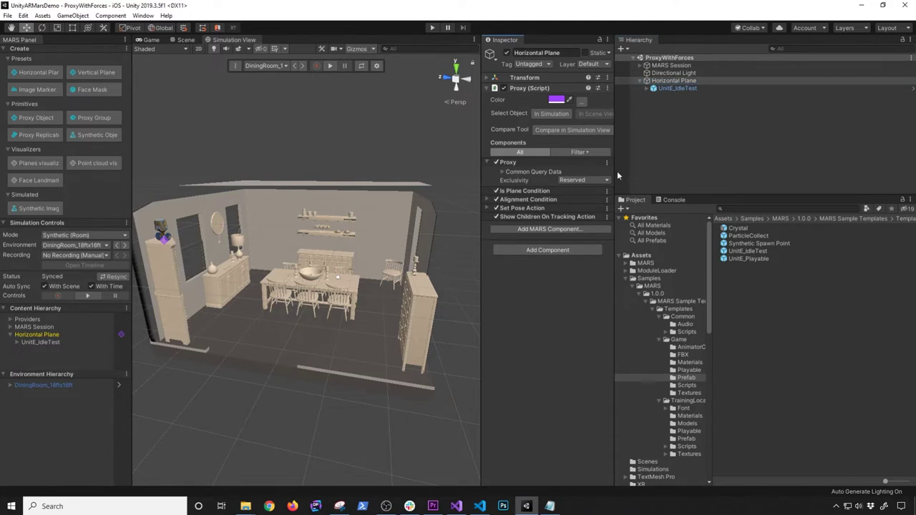
left_click_drag(615, 173, 717, 180)
left_click_drag(549, 194, 583, 179)
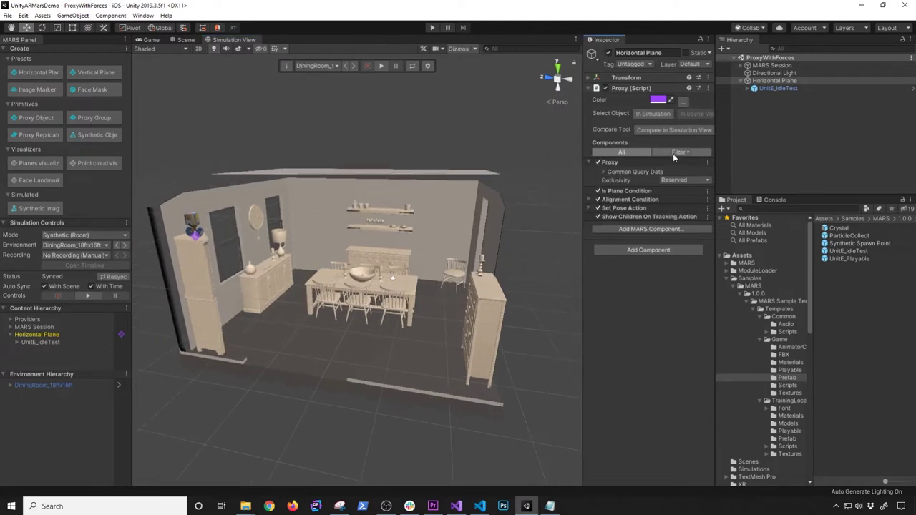
left_click(676, 152)
left_click(579, 170)
left_click_drag(582, 170, 481, 166)
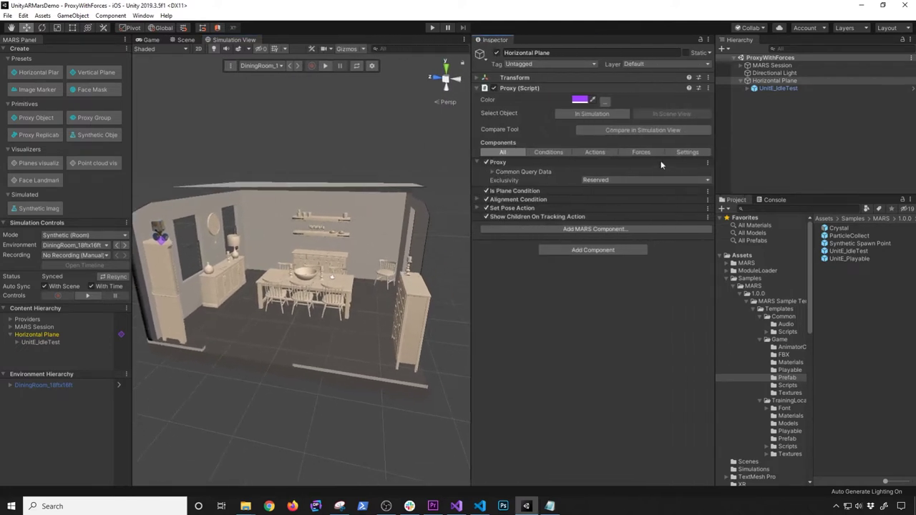
Show only the Horizontal Plane proxy's conditions and start comparing it in the simulation view
left_click(550, 153)
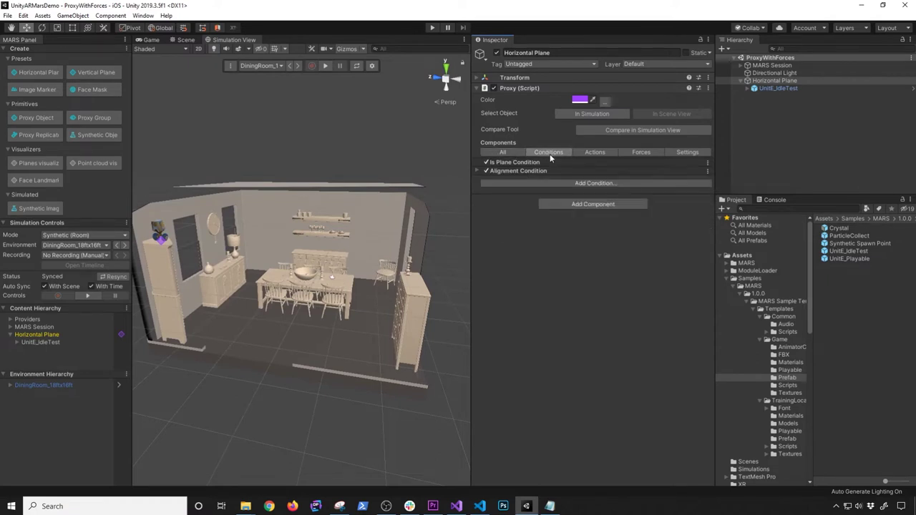
mouse_move(499, 175)
left_click(505, 152)
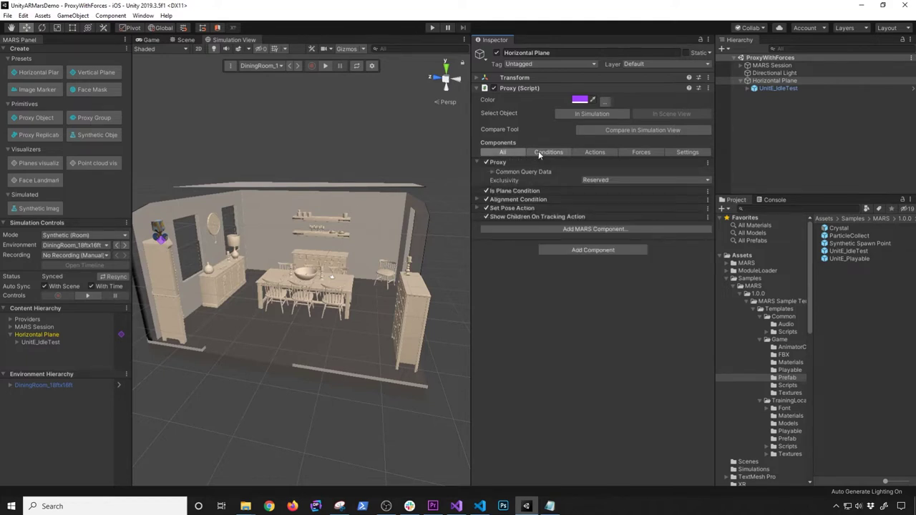
left_click(539, 153)
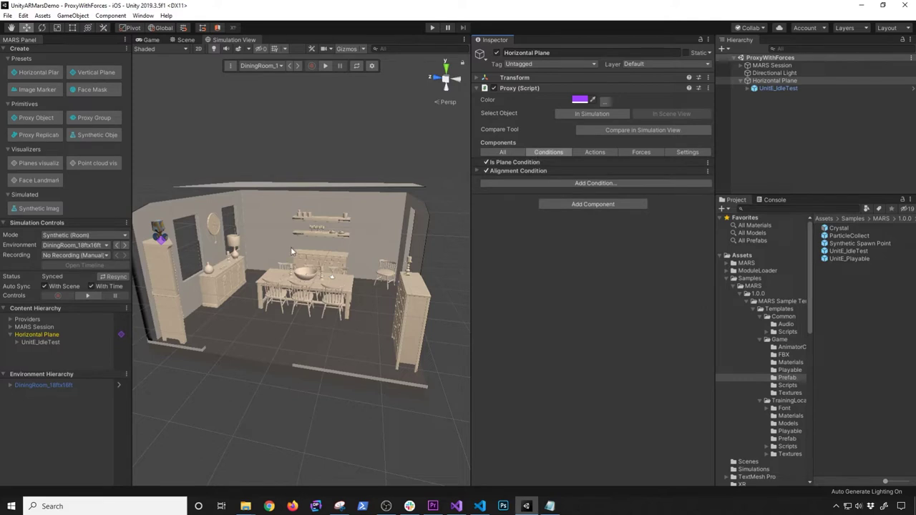
left_click(598, 133)
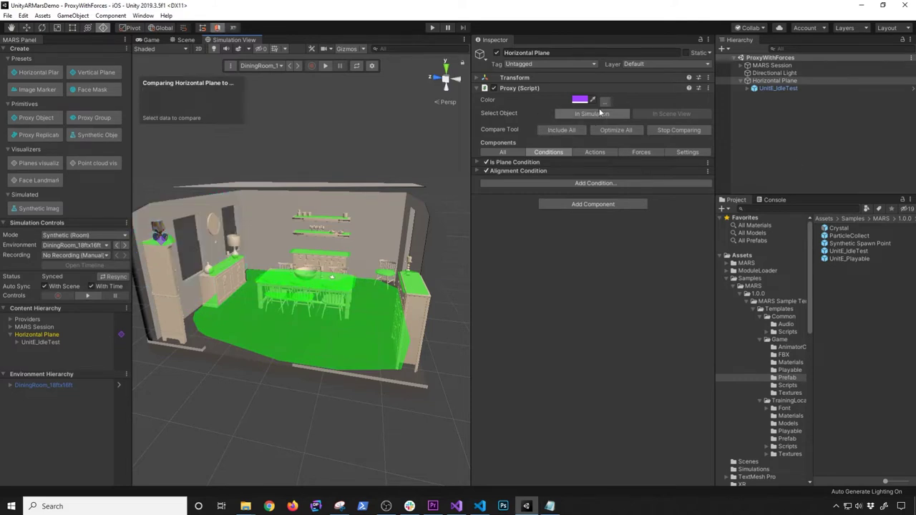
Create an empty object named Replicator and place it directly above Horizontal Plane in the hierarchy
right_click(785, 114)
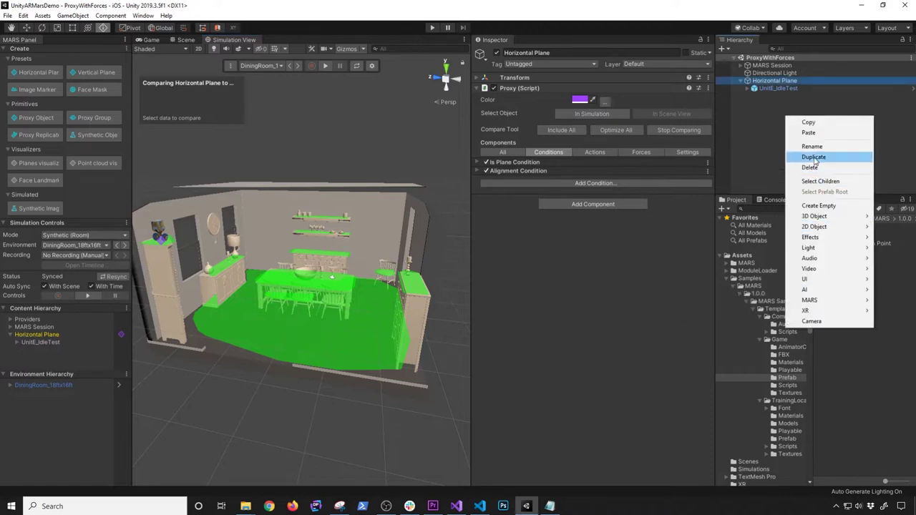
left_click(818, 205)
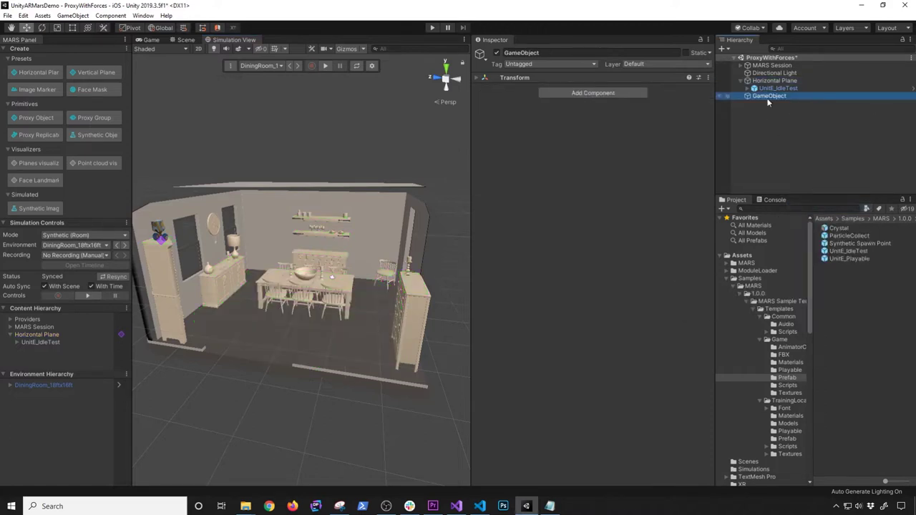
type("Re")
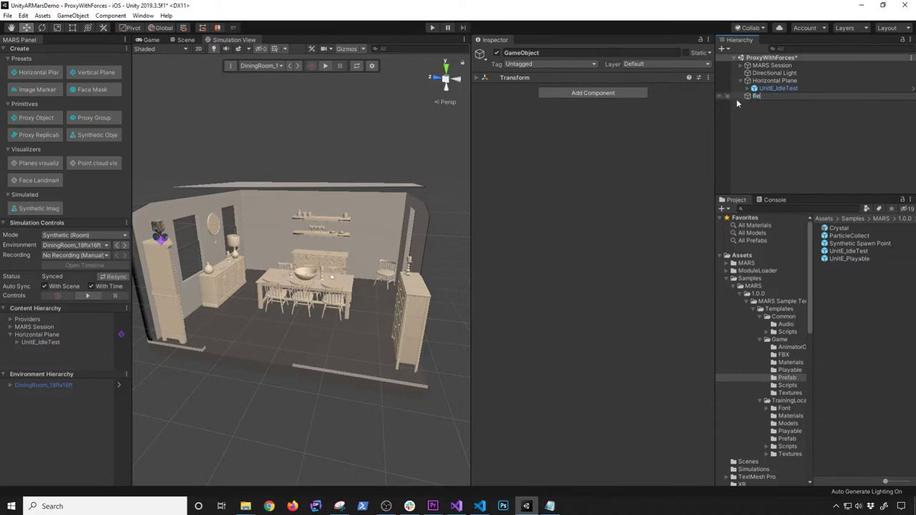
type("plicator")
key("Return")
left_click_drag(779, 99, 764, 77)
Add the Replicator component to the Replicator object and make the Horizontal Plane proxy its child
left_click(566, 94)
key("Return")
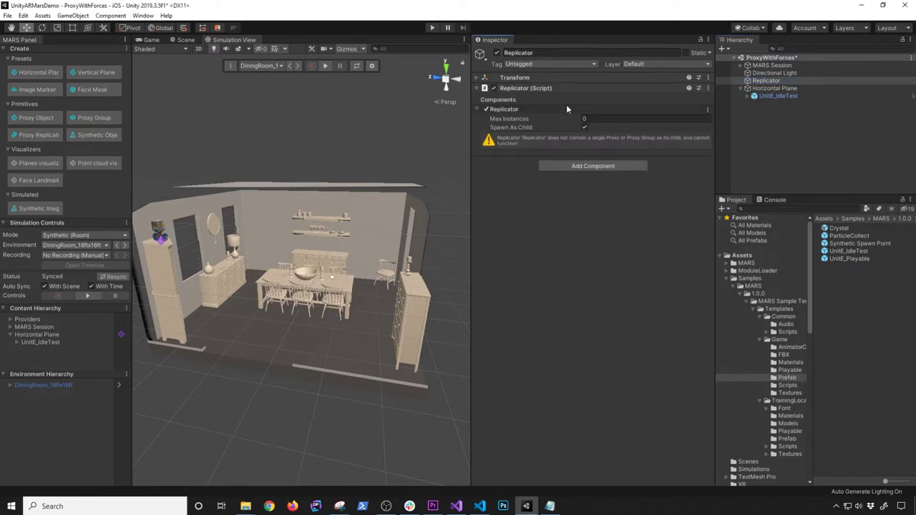
mouse_move(775, 88)
left_mouse_down()
mouse_move(778, 81)
mouse_move(767, 97)
left_mouse_up()
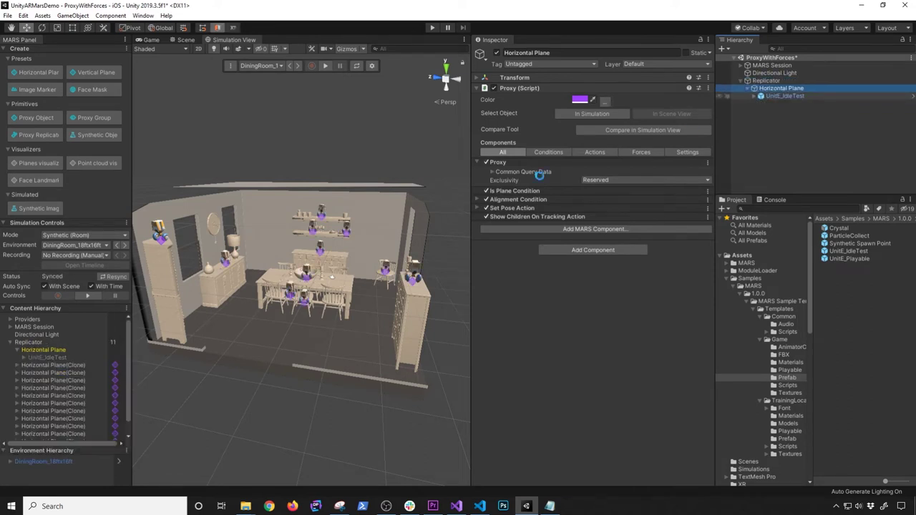
Examine the replicated robots around the dining table up close and widen the simulation view
left_click_drag(332, 218, 301, 269, "alt")
scroll(340, 217, "up", 10)
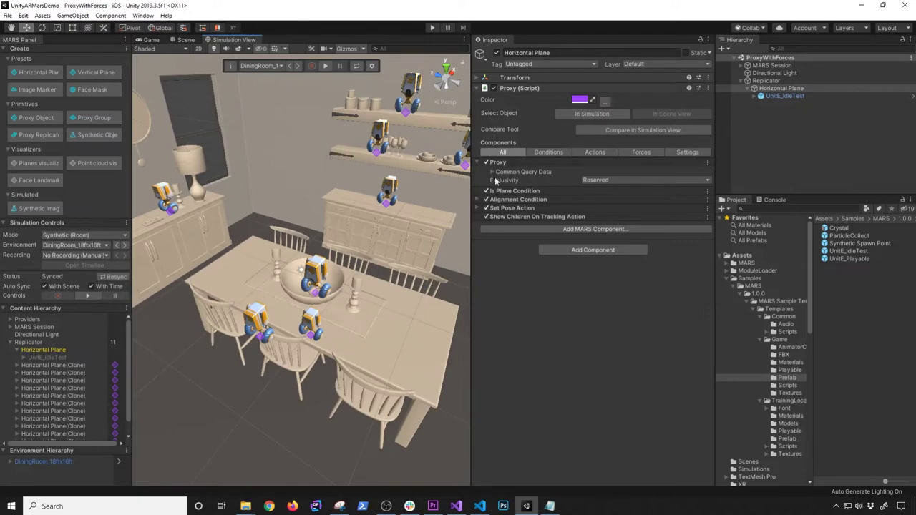
left_click_drag(367, 259, 358, 235, "alt")
right_click_drag(357, 235, 476, 284)
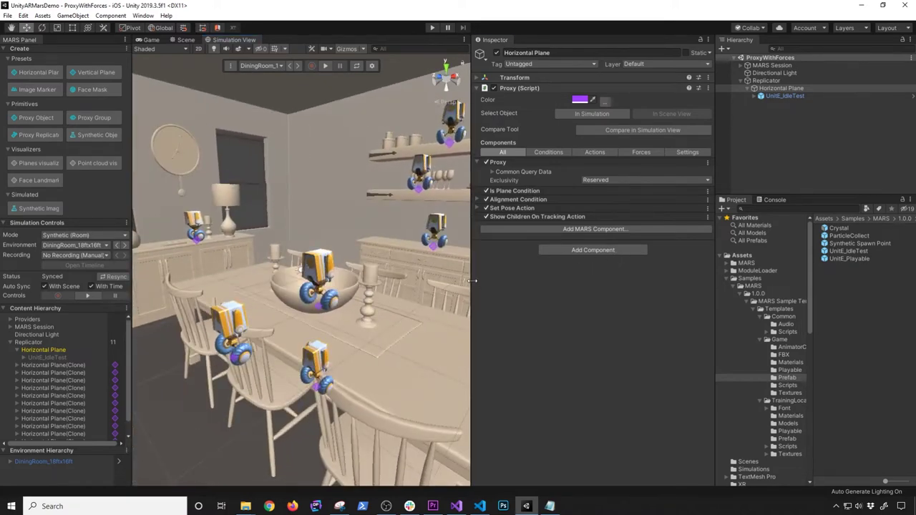
left_click_drag(473, 282, 583, 277)
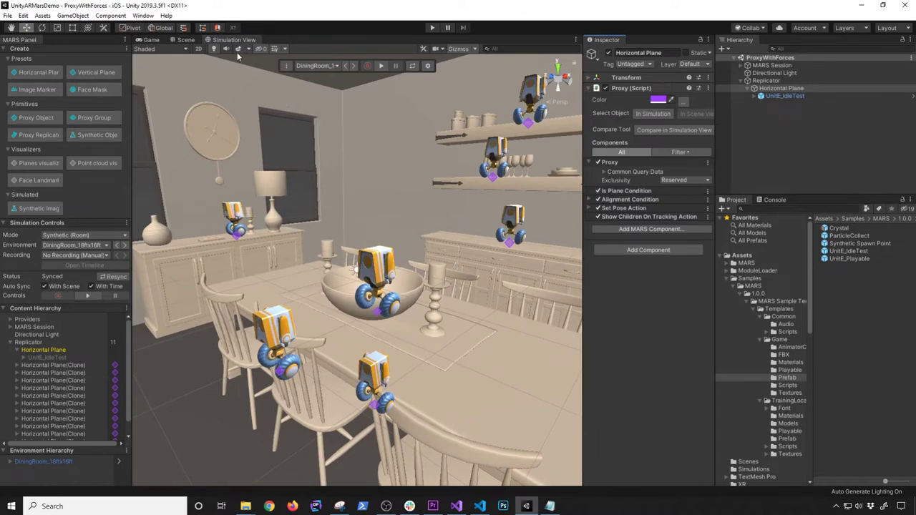
Open a MARS Device View alongside the Simulation View
left_click(302, 40)
right_click(242, 39)
left_click(236, 40)
right_click(236, 40)
mouse_move(242, 44)
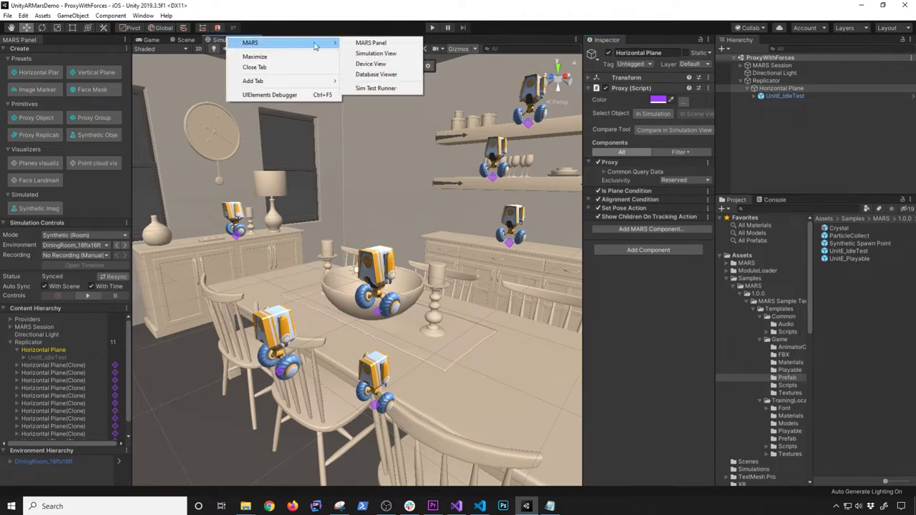
left_click(377, 64)
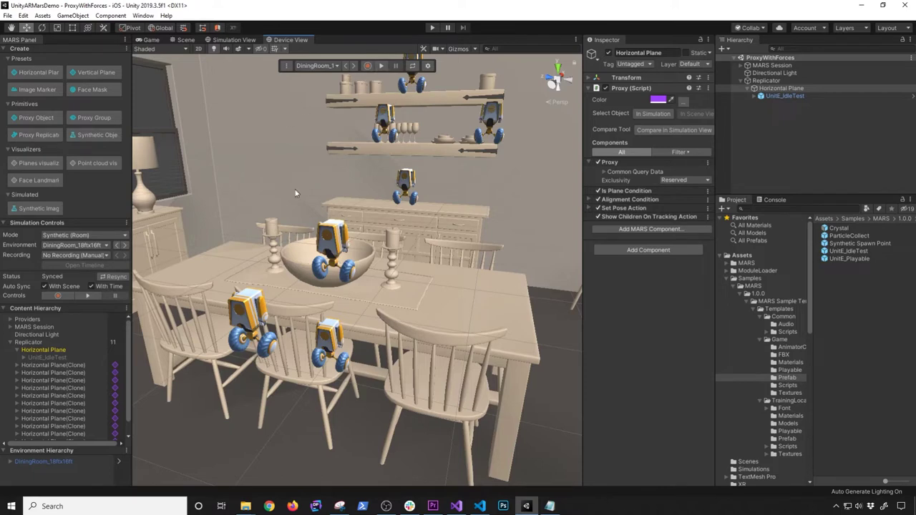
Run the Device View simulation and move through the dining room to check where robots spawn on scanned surfaces
left_click(381, 65)
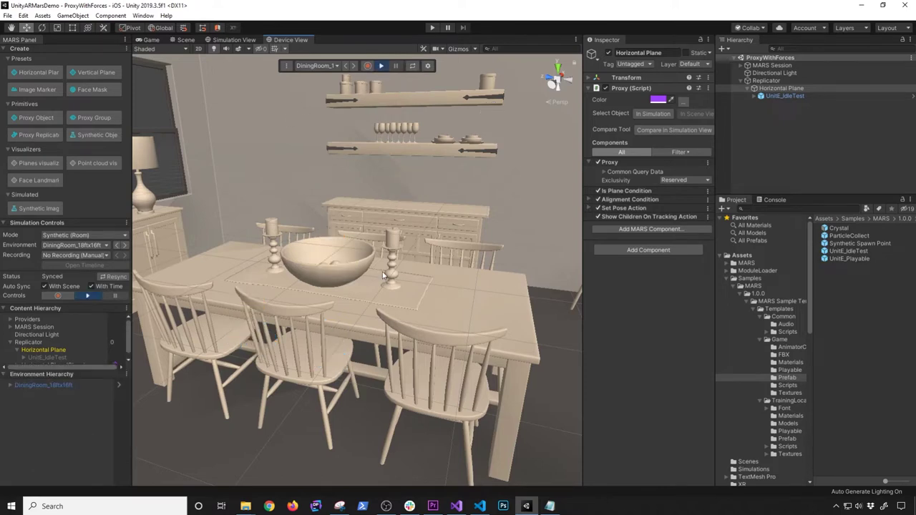
right_click_drag(364, 316, 378, 336)
key("w")
middle_click_drag(377, 335, 547, 375)
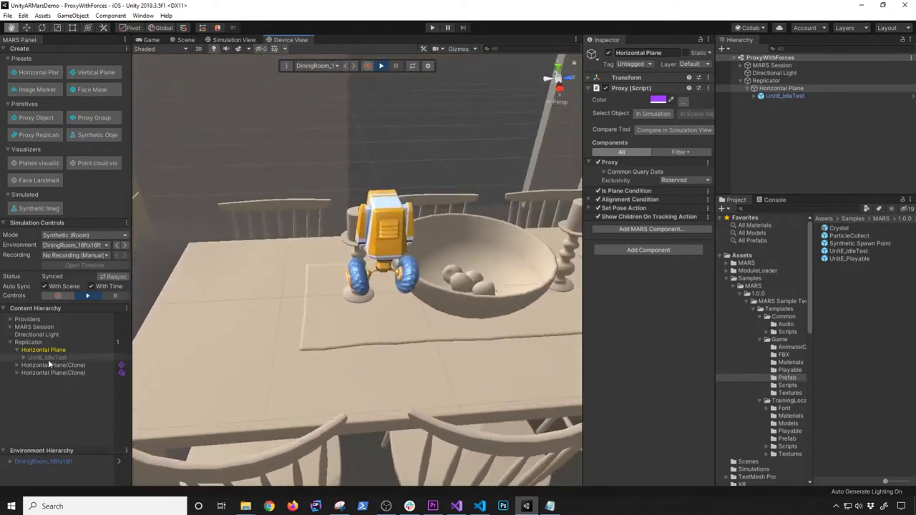
key("w")
mouse_move(449, 322)
right_mouse_down()
mouse_move(620, 340)
mouse_move(851, 321)
mouse_move(240, 326)
mouse_move(67, 320)
mouse_move(47, 308)
right_mouse_up()
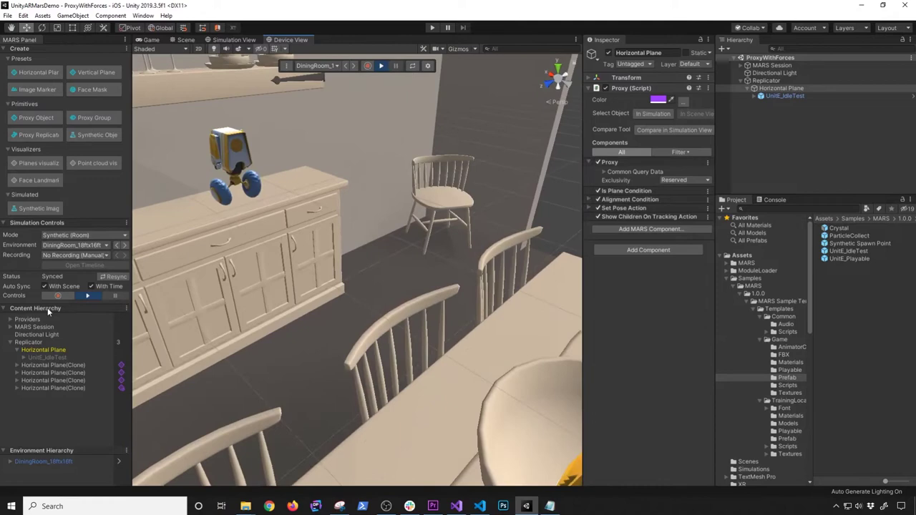
Run the scene briefly in Play mode, stop it, and collapse Replicator in the hierarchy
left_click(433, 27)
left_click(432, 28)
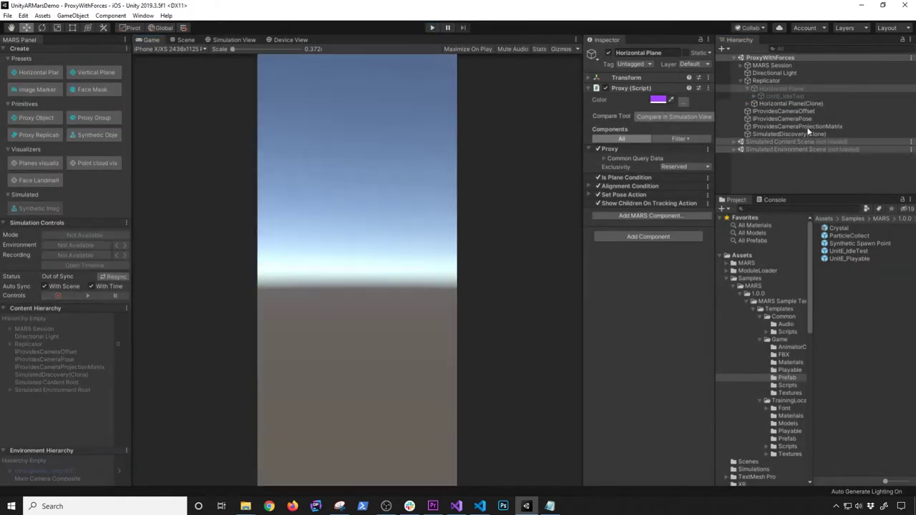
left_click(763, 103)
left_click(741, 81)
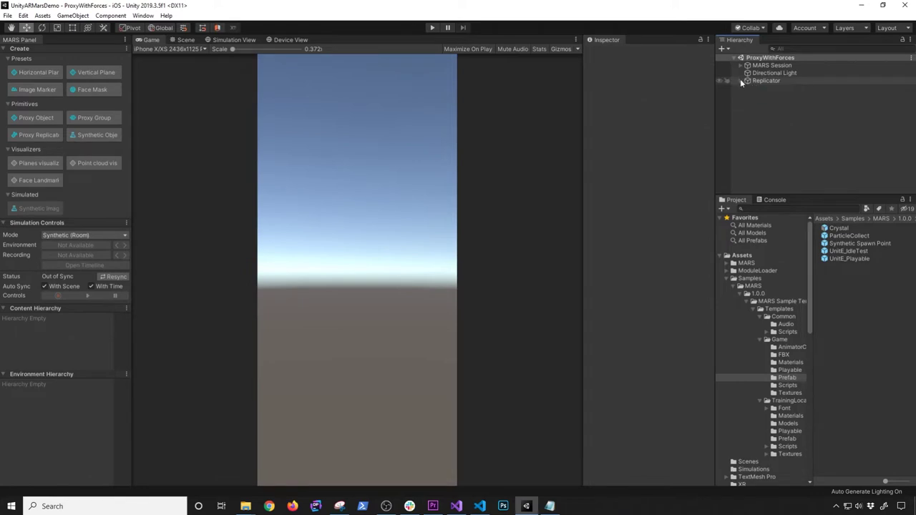
Add a Planes visualizer to the scene, place it directly above Replicator in the hierarchy, and save
left_click(48, 162)
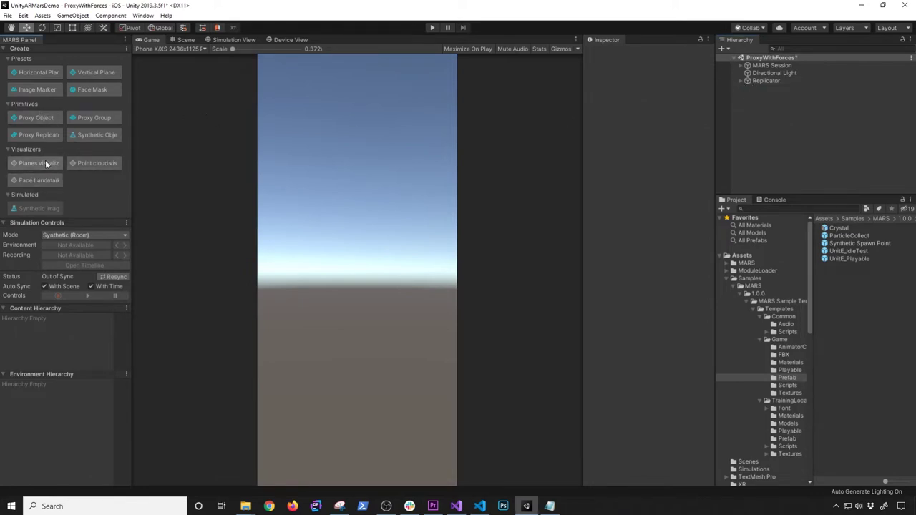
left_click_drag(760, 90, 766, 84)
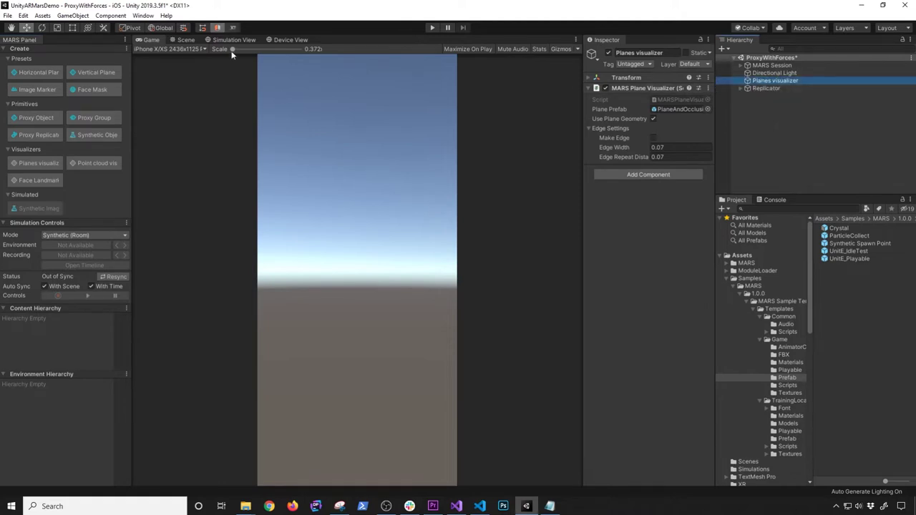
key("ctrl+s")
Set the Game view resolution to Free Aspect and return to the Device View
left_click(193, 48)
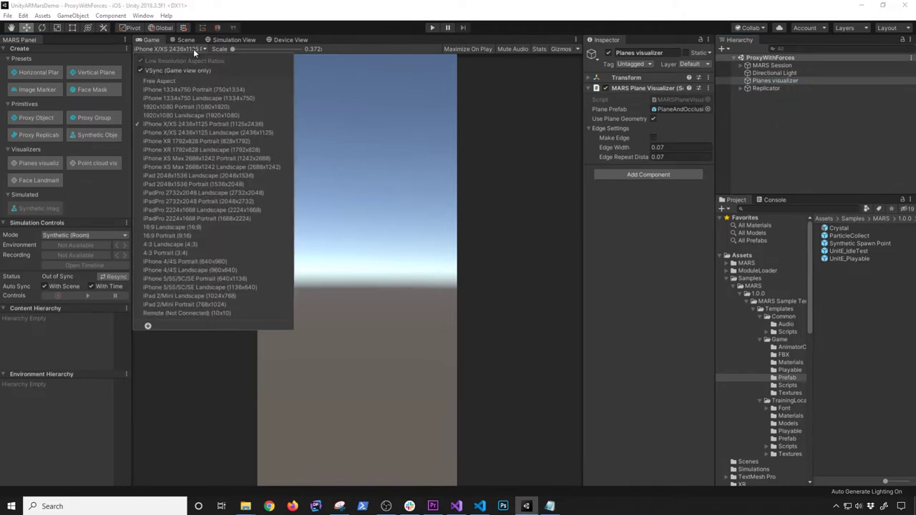
left_click(150, 76)
left_click(290, 40)
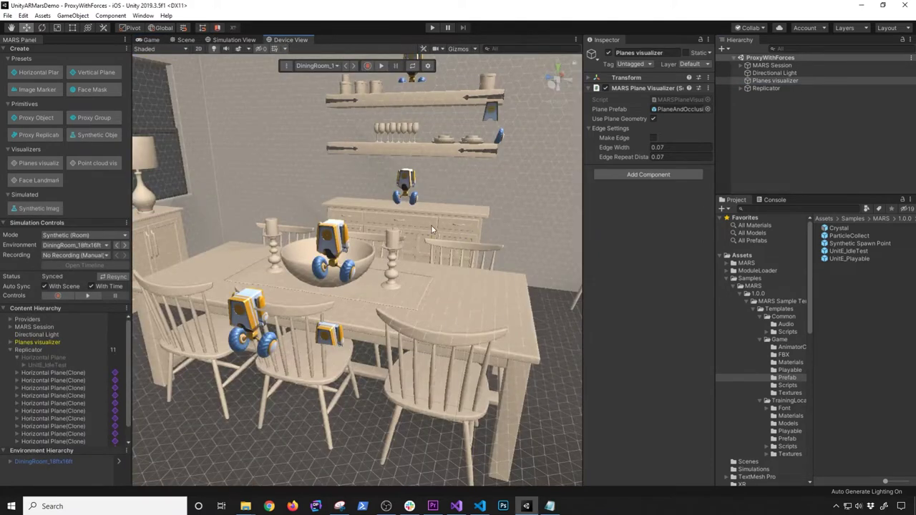
Run the Device View simulation and scan the table, sideboard and shelves to check the visualized planes and spawned robots
left_click(380, 66)
right_click_drag(403, 324, 394, 356)
key("w")
mouse_move(394, 357)
middle_mouse_down()
mouse_move(411, 401)
mouse_move(411, 342)
mouse_move(444, 380)
mouse_move(448, 359)
mouse_move(423, 331)
mouse_move(428, 360)
mouse_move(503, 352)
middle_mouse_up()
key("s")
right_click_drag(504, 353, 499, 349)
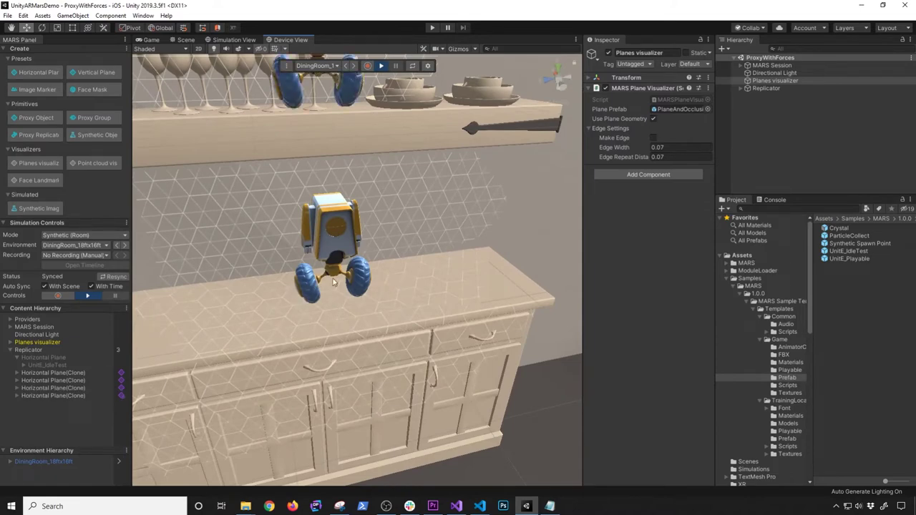
right_click_drag(327, 320, 682, 340)
key("w")
key("s")
right_click_drag(361, 336, 108, 331)
key("w")
right_click_drag(500, 307, 299, 278)
key("w")
key("w")
key("s")
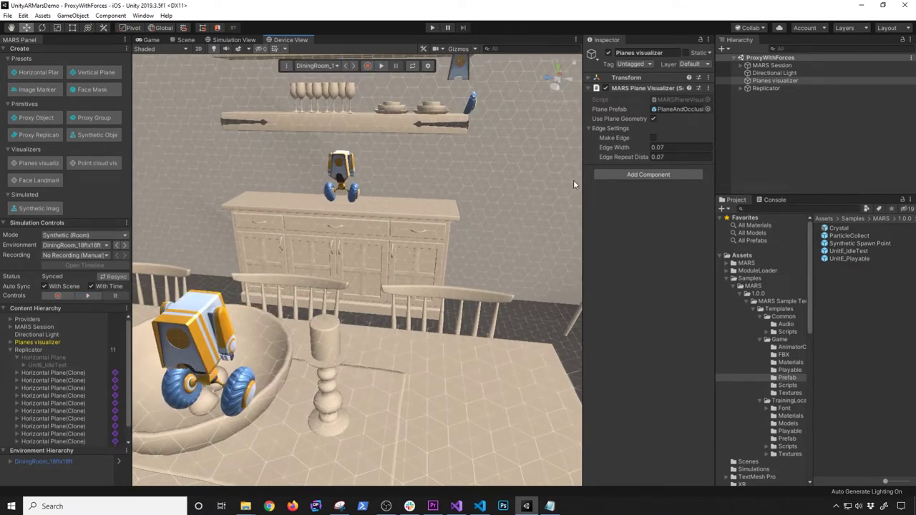
Select the Horizontal Plane proxy under Replicator, widen the Inspector and show only its forces
left_click(767, 88)
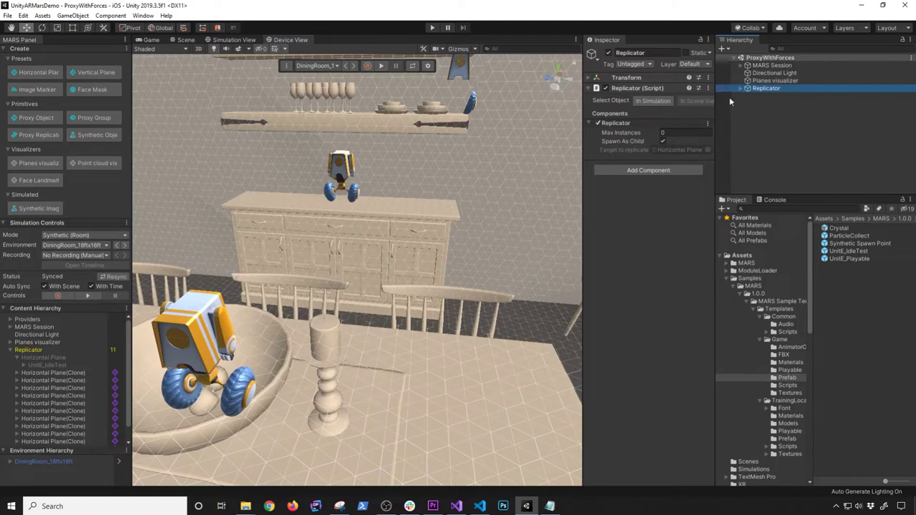
left_click(739, 88)
left_click(756, 96)
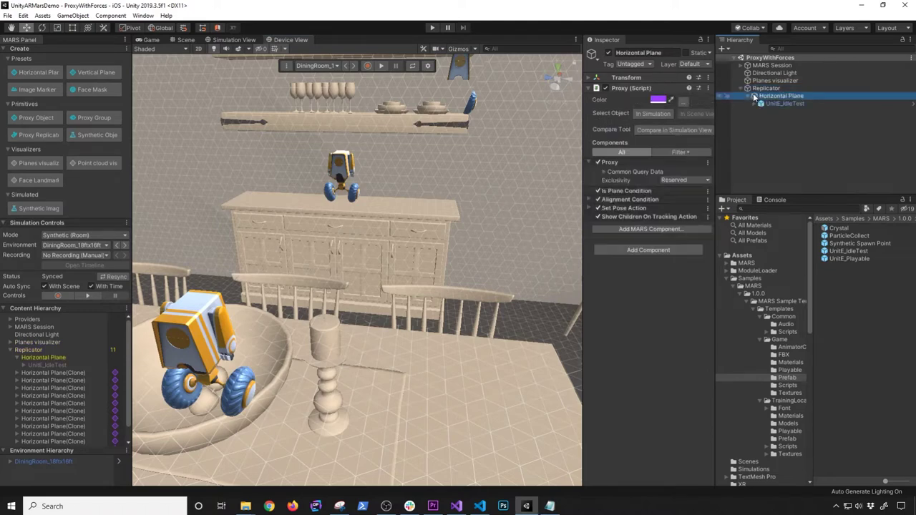
left_click_drag(583, 165, 487, 165)
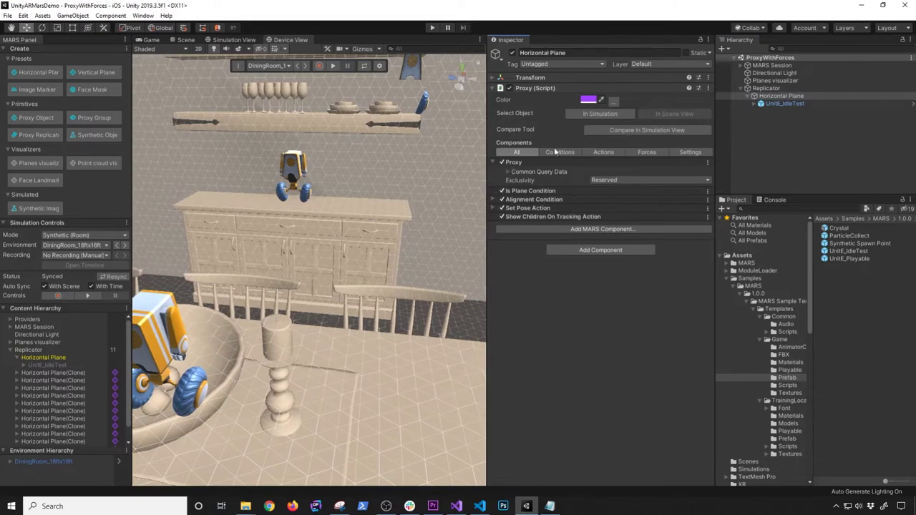
left_click(630, 151)
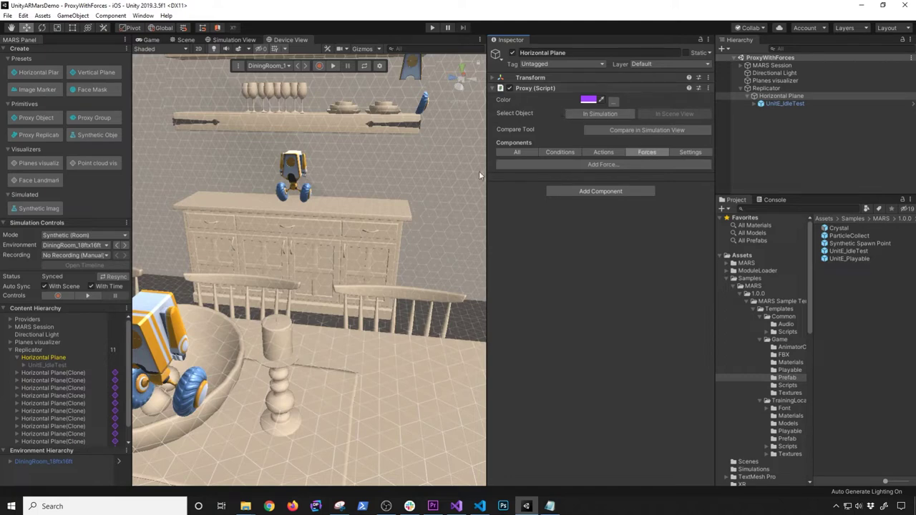
Review the force presets and the Forces entries among the MARS components available for the Horizontal Plane proxy
left_click(597, 165)
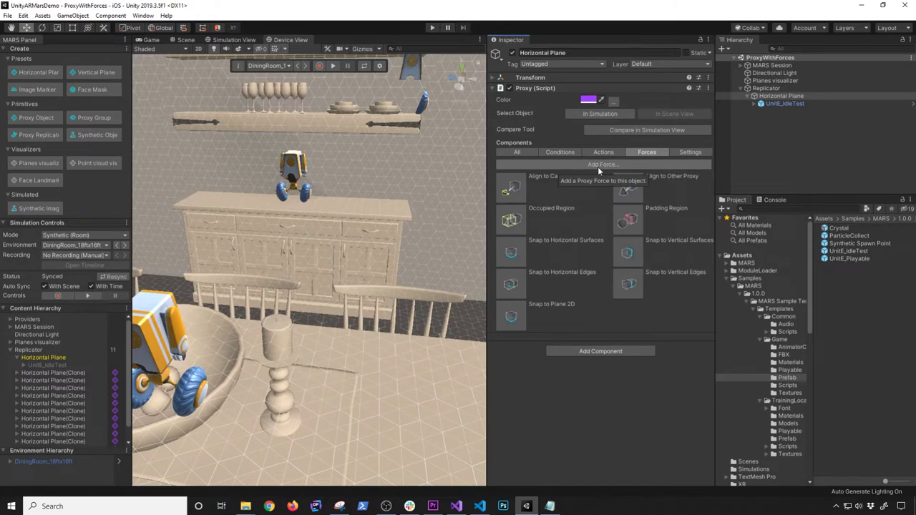
left_click(526, 152)
left_click(593, 229)
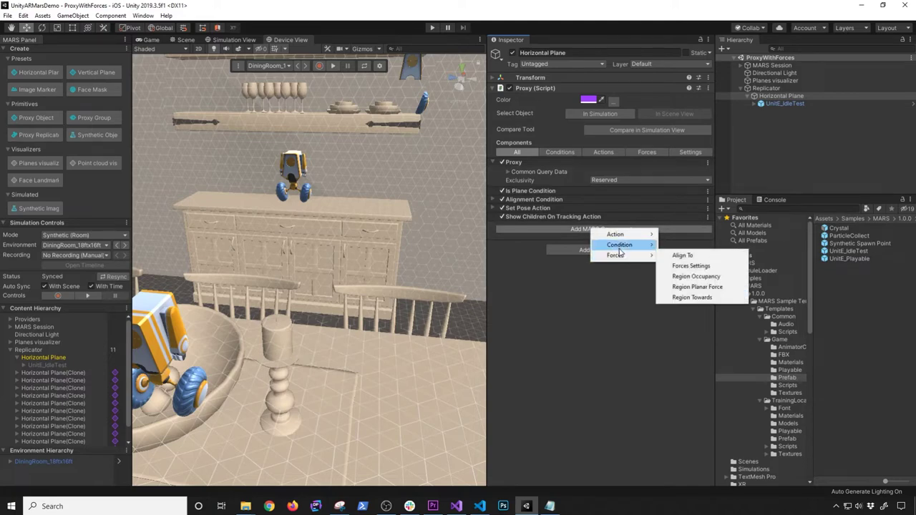
mouse_move(617, 256)
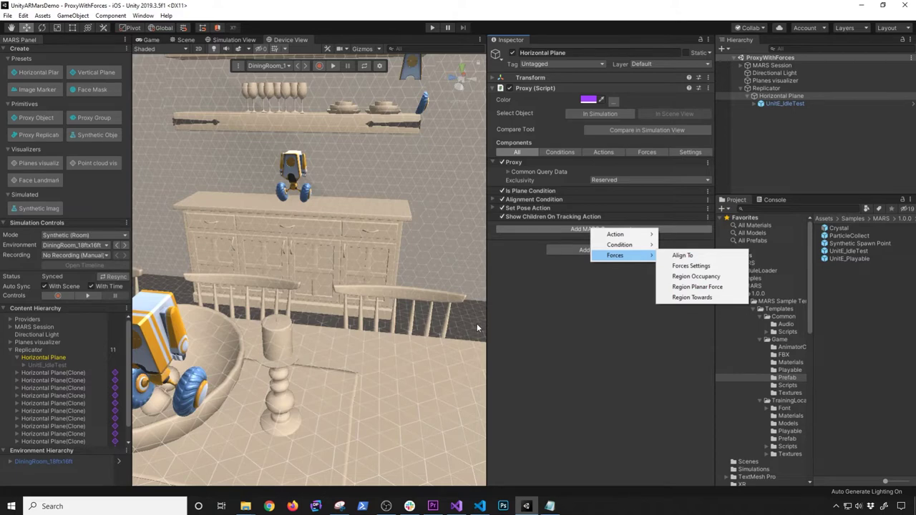
Add a Padding Region force to the Horizontal Plane proxy
left_click(646, 152)
left_click(646, 151)
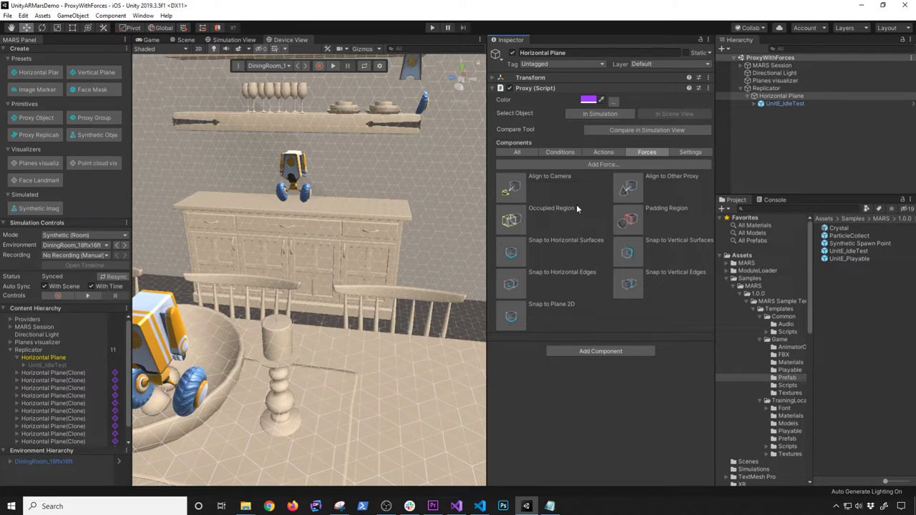
left_click(629, 219)
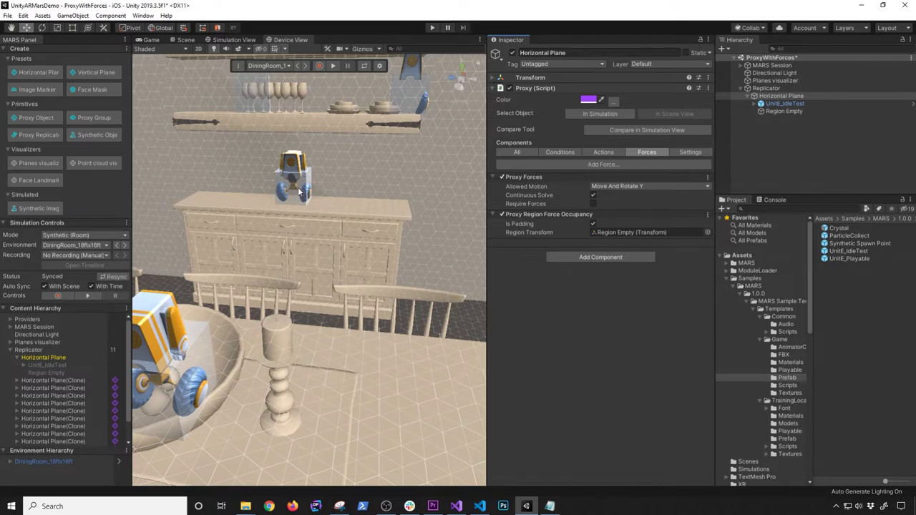
Examine the padding region around the robot in the Scene view and return to the Device View
left_click(185, 39)
left_click_drag(346, 282, 283, 272, "alt")
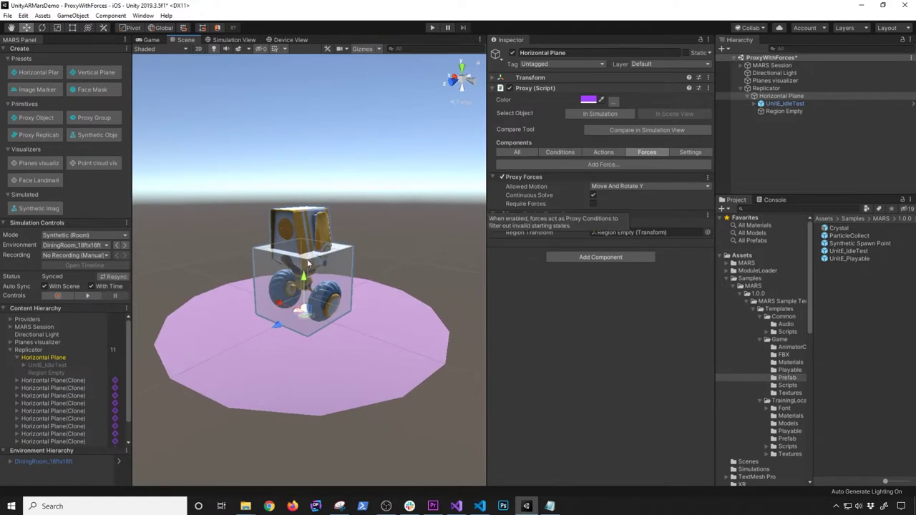
left_click(290, 39)
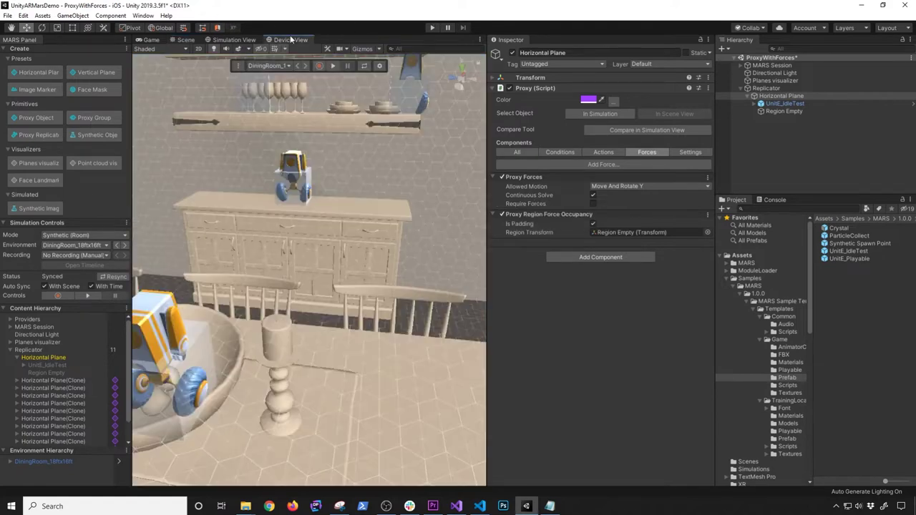
Run the simulation in the Device View and move around the dining table to test the padding region
left_click(432, 28)
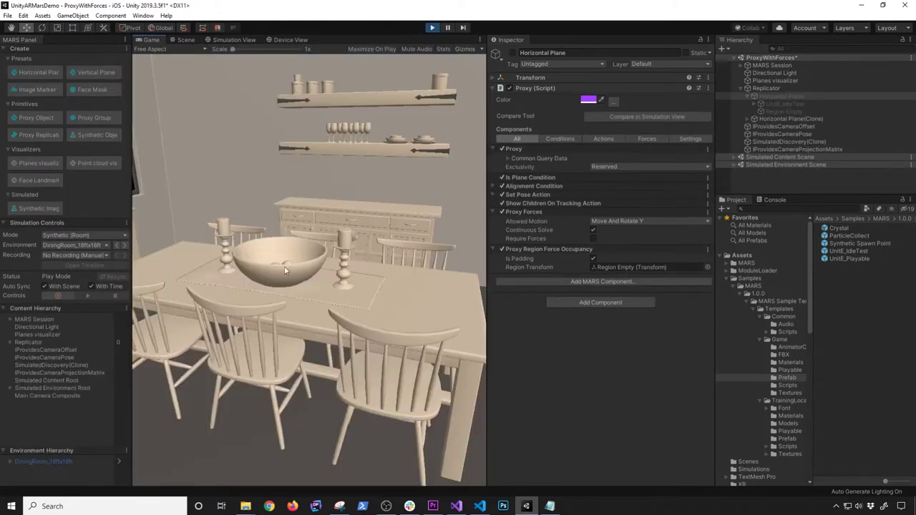
left_click(432, 28)
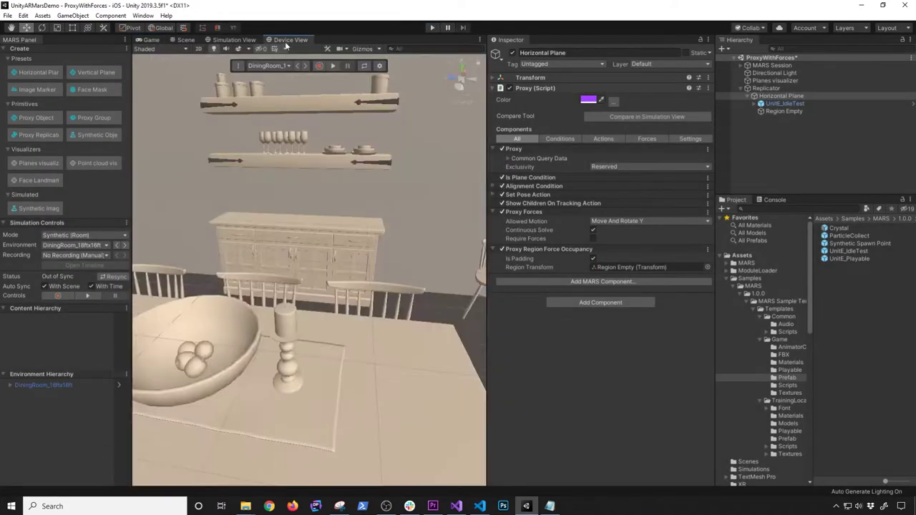
left_click(333, 65)
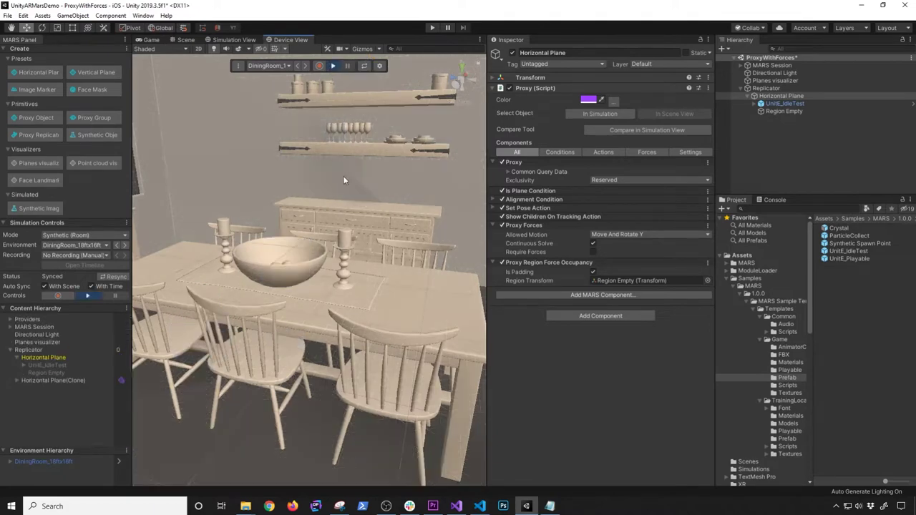
mouse_move(347, 303)
right_mouse_down()
mouse_move(344, 329)
mouse_move(328, 314)
mouse_move(348, 346)
mouse_move(344, 316)
right_mouse_up()
key("w")
key("s")
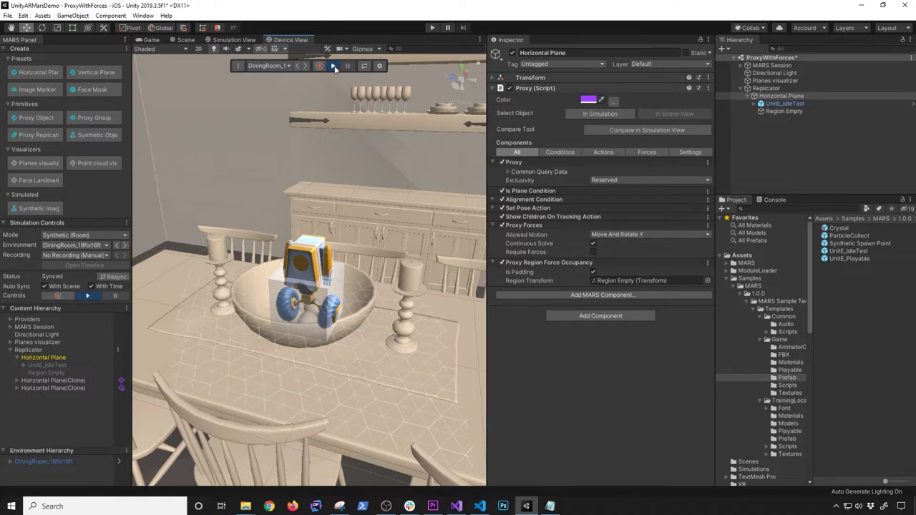
In the Scene view, check the proxy's Is Padding option and stretch Region Empty upward to well above the robot's head
left_click(186, 39)
key("e")
key("r")
key("t")
left_click(786, 103)
left_click(787, 111)
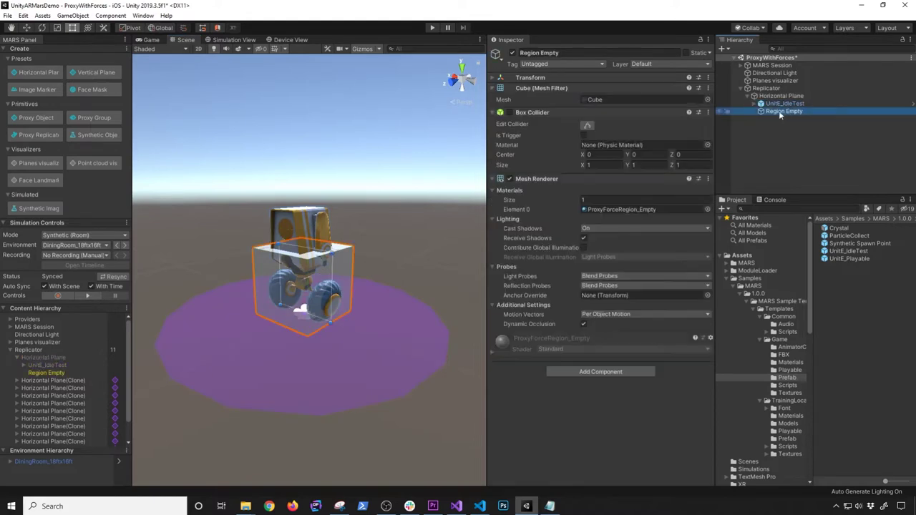
left_click(780, 97)
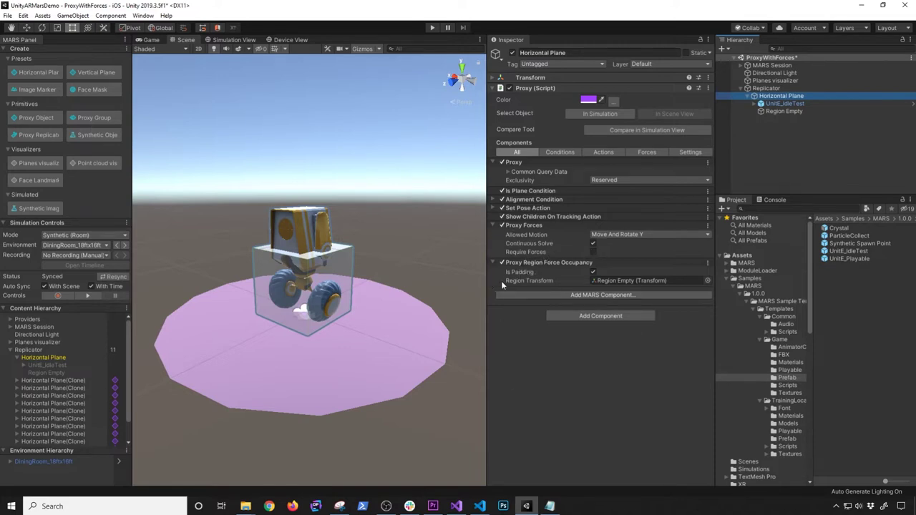
mouse_move(524, 272)
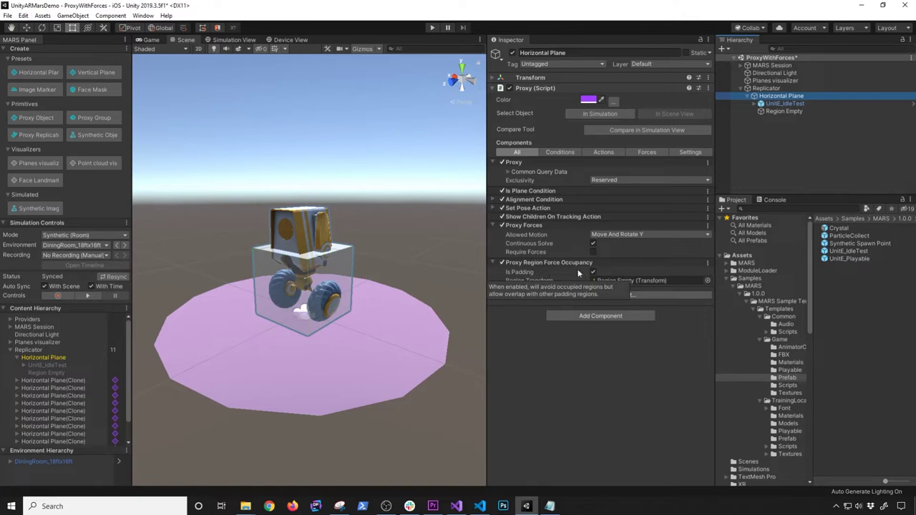
left_click(786, 112)
left_click_drag(311, 251, 300, 136)
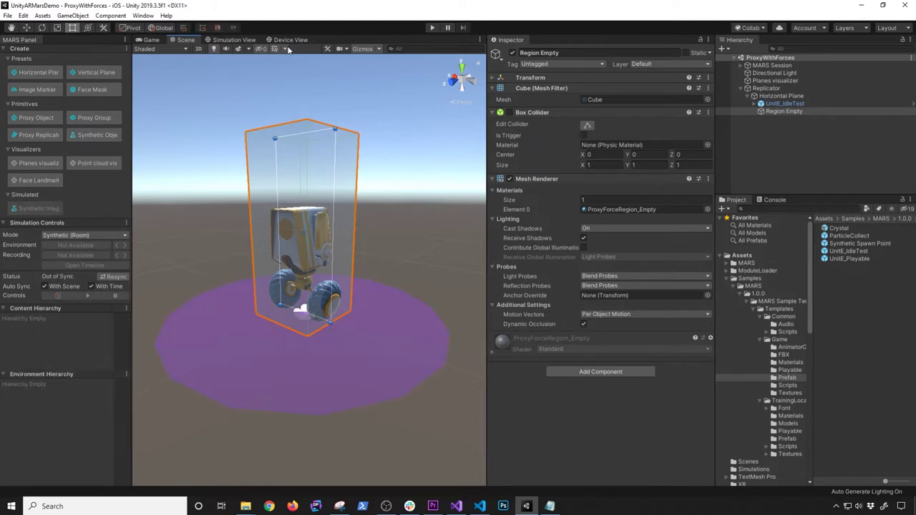
Simulate the taller padding region in the Device View, examine the robots around the table and end the simulation
left_click(291, 38)
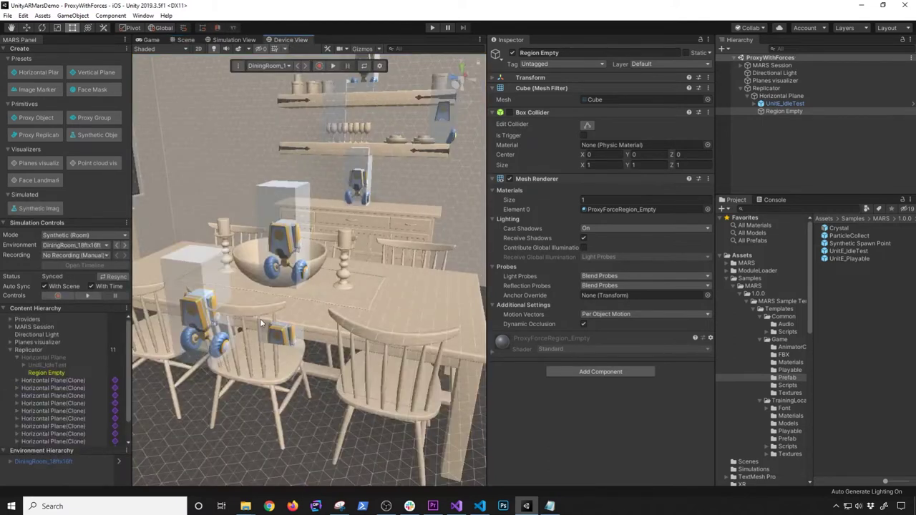
left_click(333, 66)
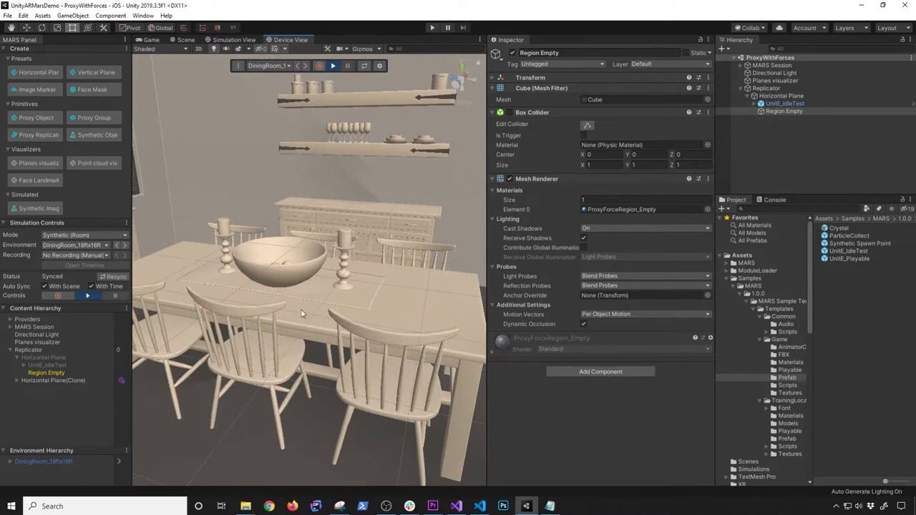
key("w")
mouse_move(302, 314)
right_mouse_down()
mouse_move(292, 327)
mouse_move(301, 350)
mouse_move(360, 317)
mouse_move(352, 334)
mouse_move(327, 302)
mouse_move(299, 317)
mouse_move(246, 320)
mouse_move(284, 326)
right_mouse_up()
key("s")
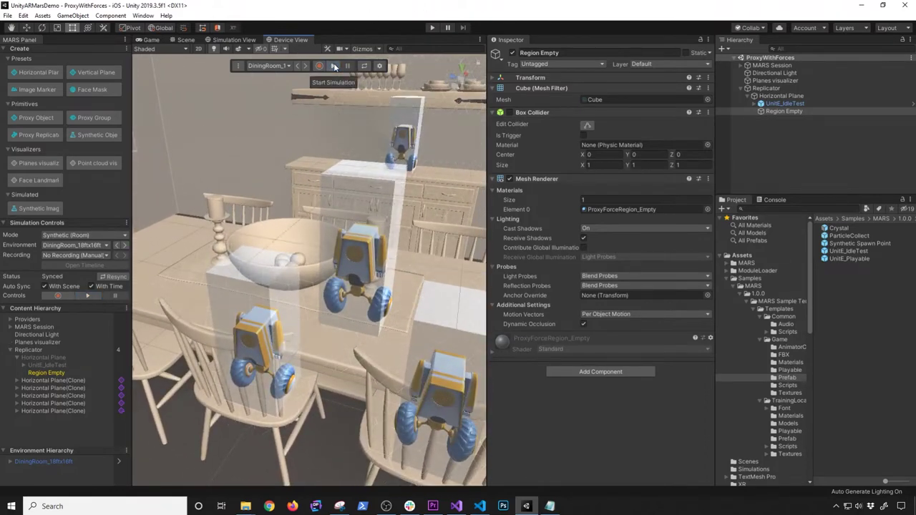
left_click(334, 66)
Set the Horizontal Plane proxy's Allowed Motion to Move And Rotate Freely
left_click(798, 95)
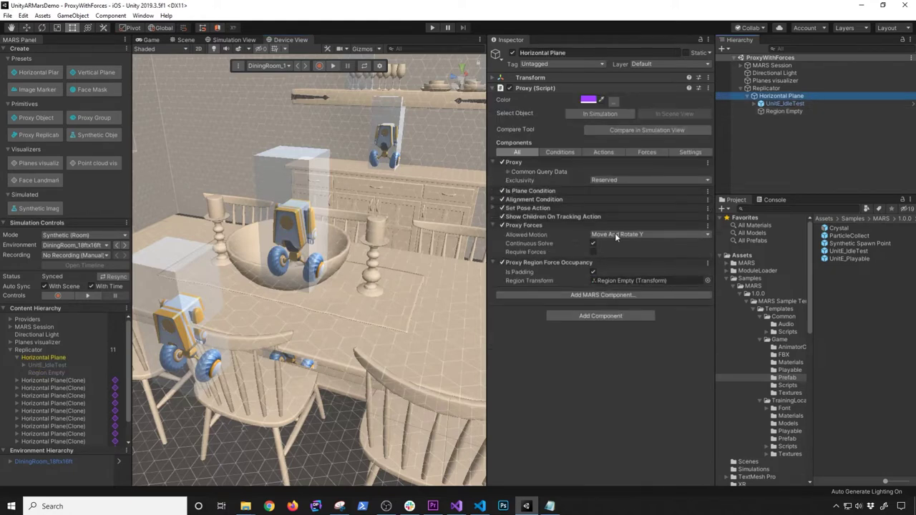
left_click(610, 235)
left_click(627, 266)
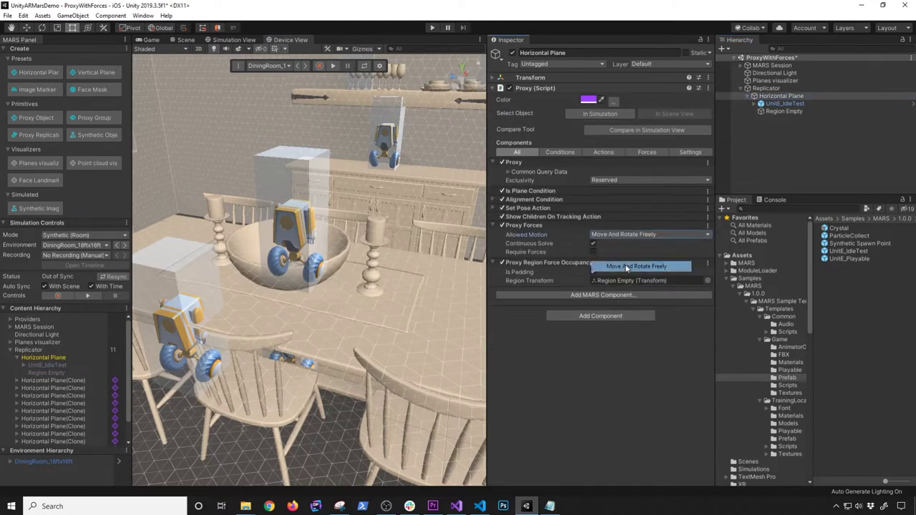
Rerun the Device View simulation and examine how the robots are placed around the table and cabinet with free motion
left_click(333, 65)
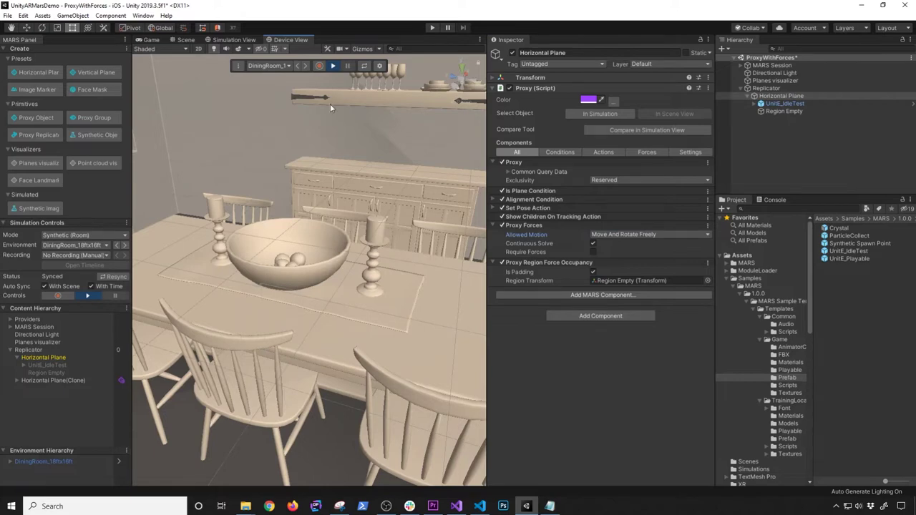
key("w")
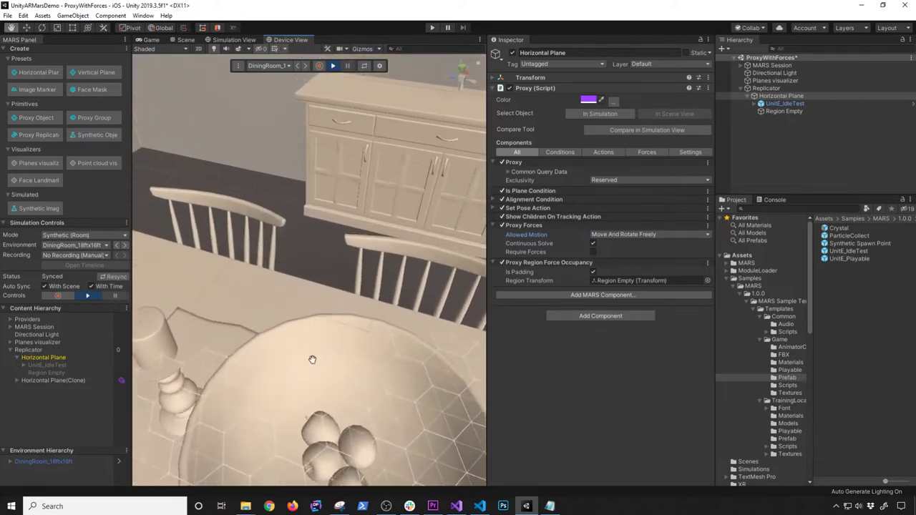
key("s")
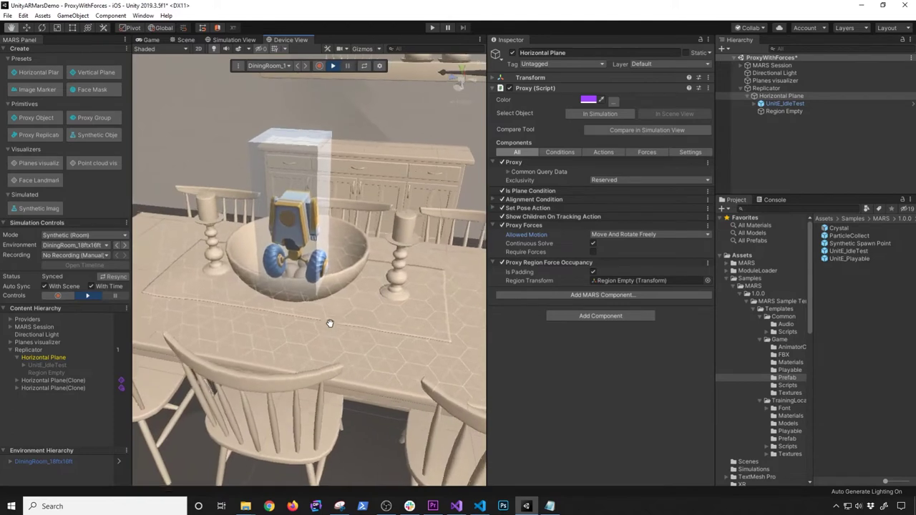
key("w")
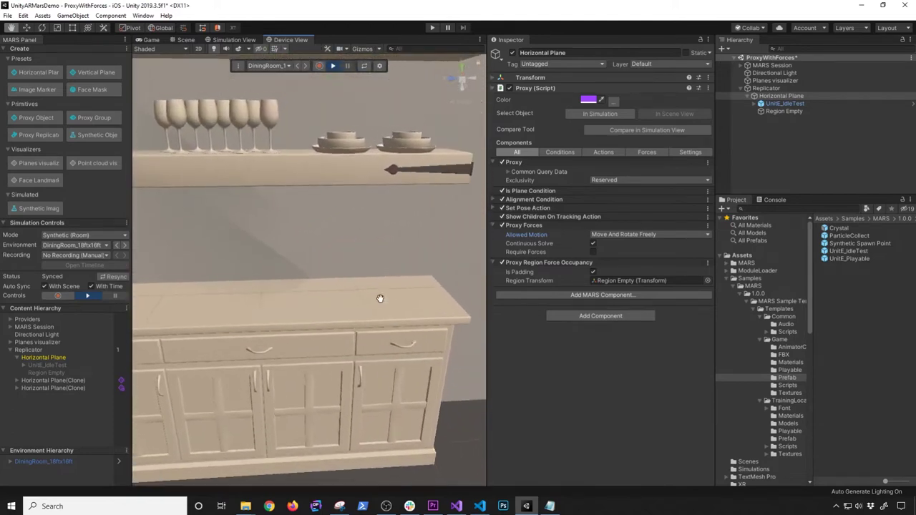
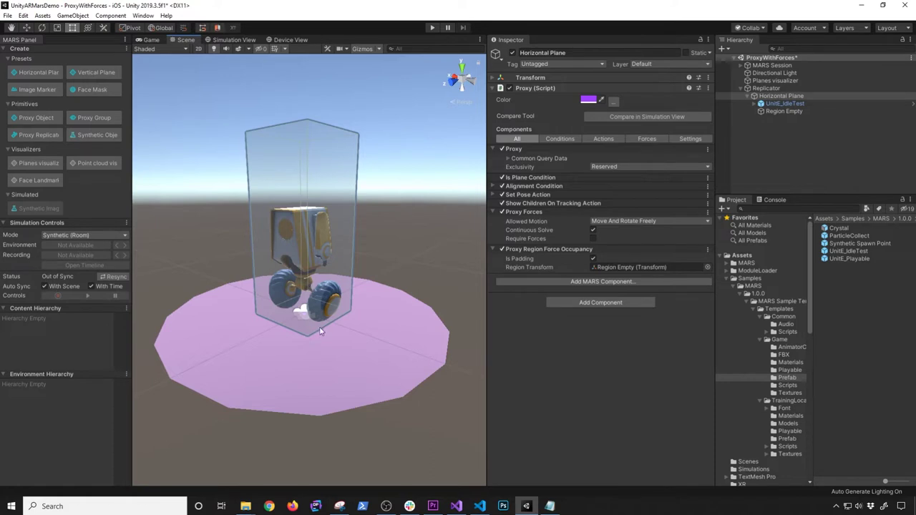
Extend Region Empty below the plane and widen it in front of and behind the robot using the side view
left_click(317, 331)
left_click_drag(315, 318, 449, 243)
left_click(456, 82)
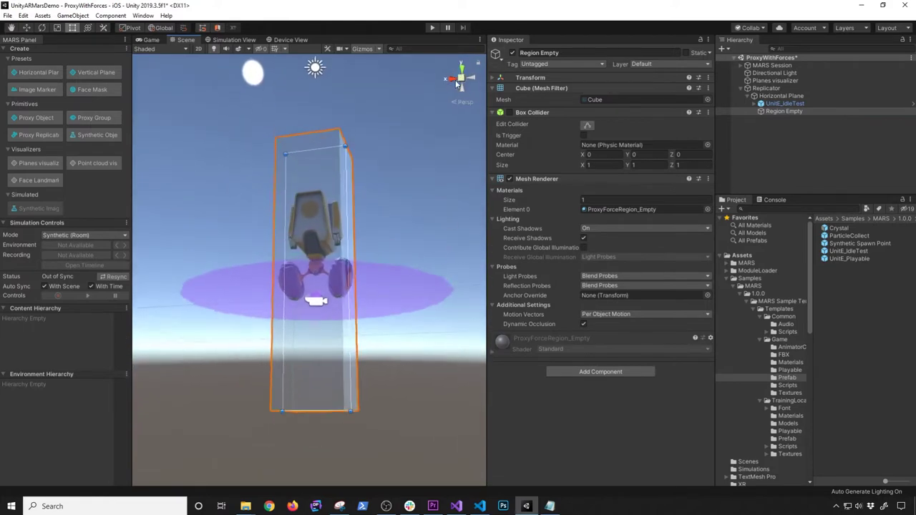
left_click(462, 81)
left_click(468, 80)
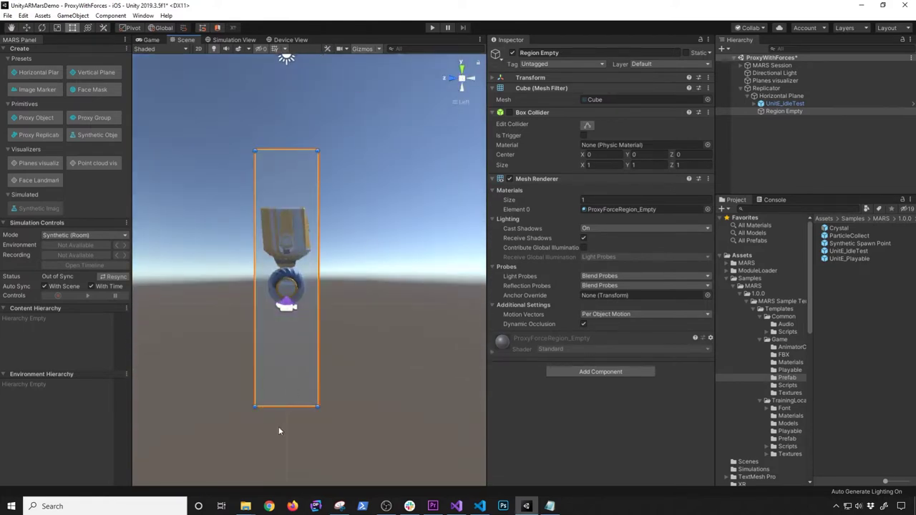
left_click_drag(285, 405, 285, 360)
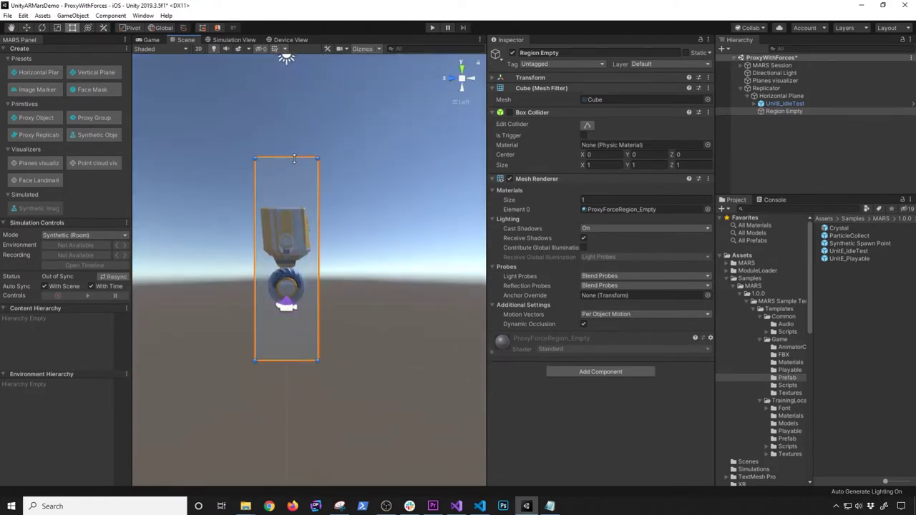
left_click_drag(324, 191, 347, 191)
left_click_drag(253, 205, 229, 212)
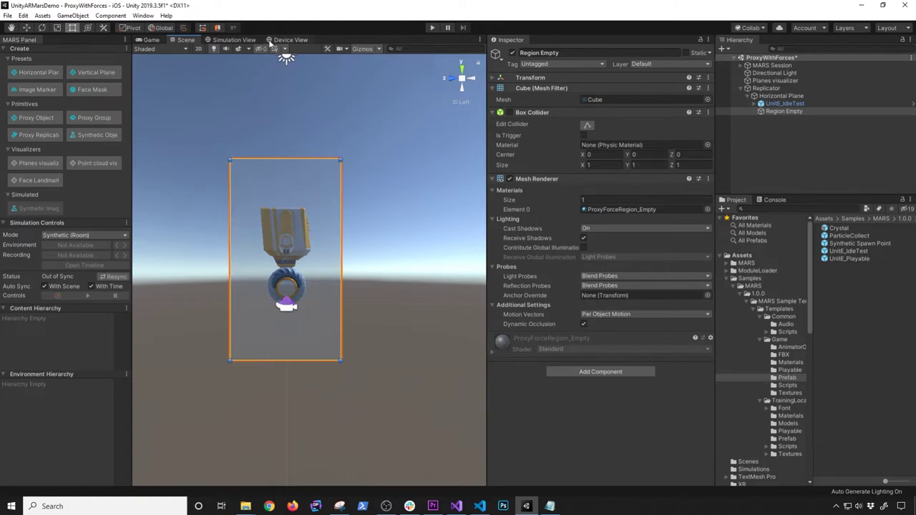
left_click(275, 41)
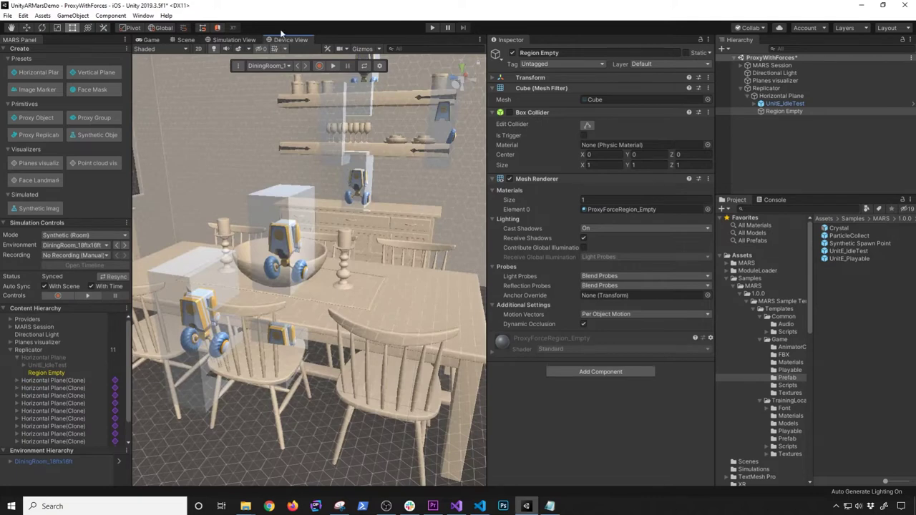
Widen Region Empty on both sides of the robot using the back view of the scene
left_click(184, 40)
left_click(471, 78)
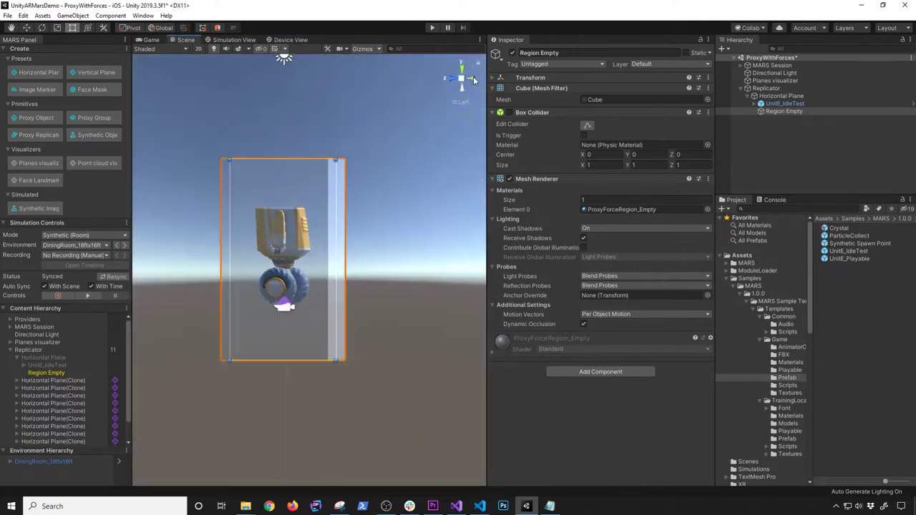
left_click_drag(329, 226, 363, 227)
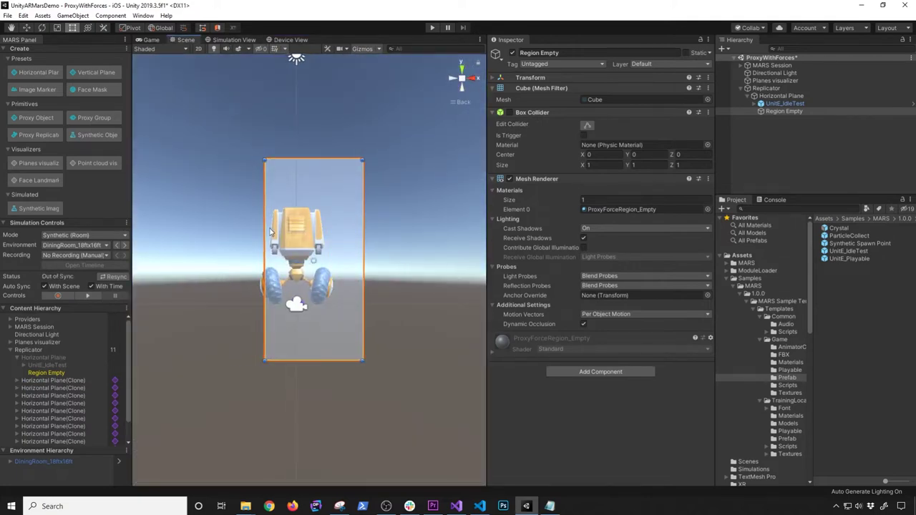
left_click_drag(265, 229, 229, 229)
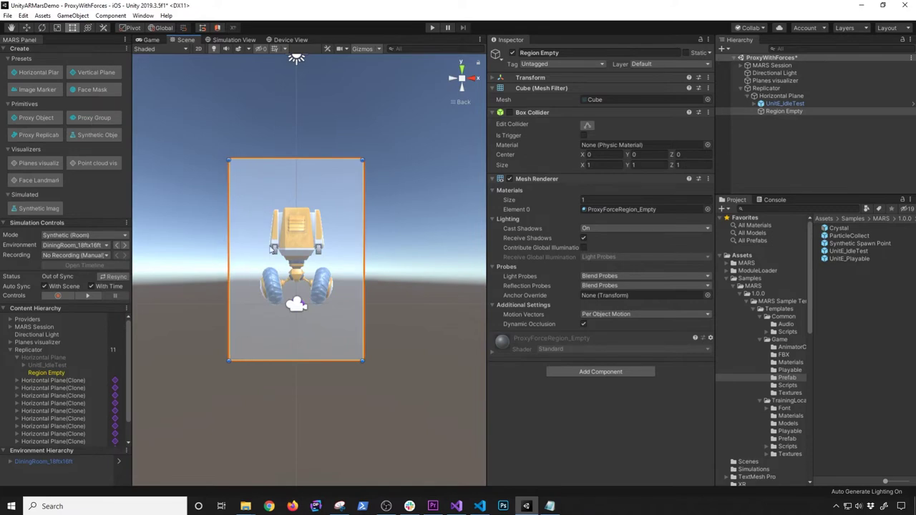
Simulate the enlarged padding region in the Device View, exploring the dining room's surfaces, and end the simulation
left_click(288, 40)
left_click(333, 66)
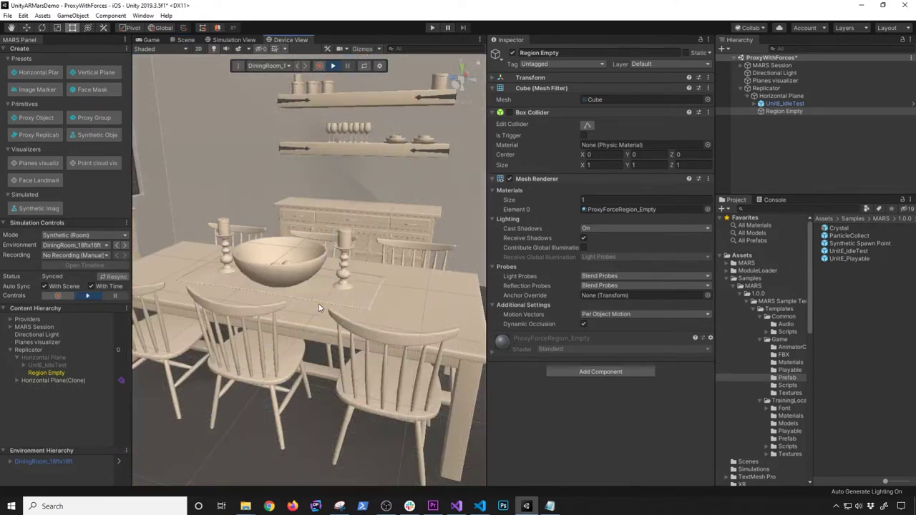
right_click_drag(281, 308, 313, 294)
key("w")
key("s")
key("w")
key("s")
key("a")
right_click_drag(276, 336, 308, 233)
key("a")
key("w")
key("s")
key("d")
key("w")
key("a")
key("s")
left_click(333, 68)
Remove the Proxy Forces and Proxy Region Force Occupancy components from the Horizontal Plane proxy and delete Region Empty
left_click(782, 96)
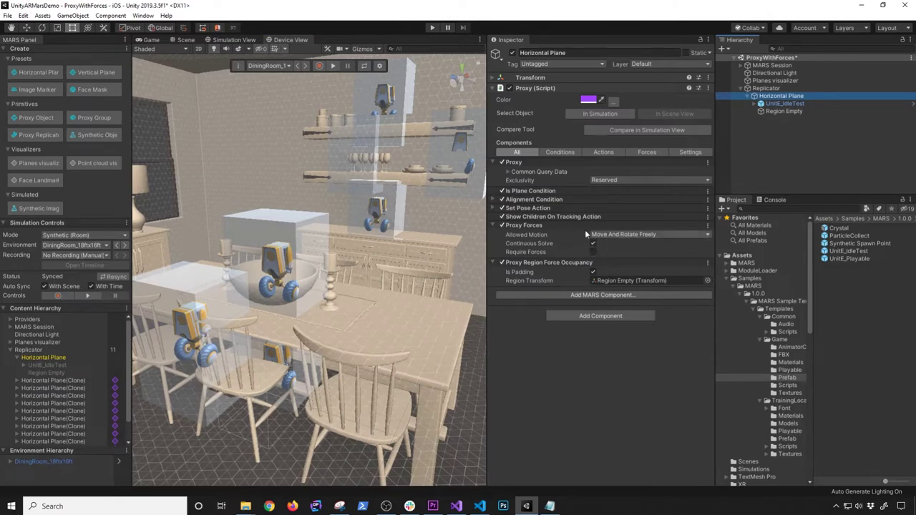
left_click(708, 225)
left_click(730, 247)
left_click(708, 225)
left_click(730, 247)
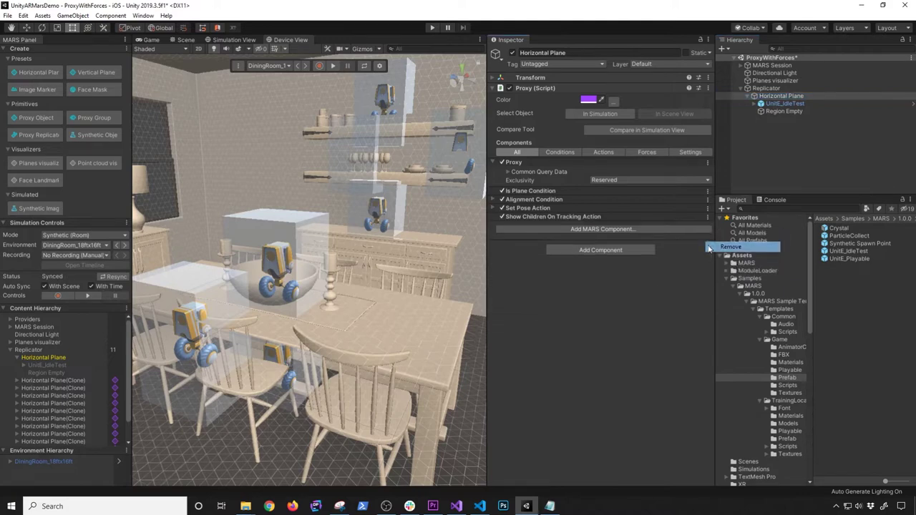
left_click(780, 112)
key("Delete")
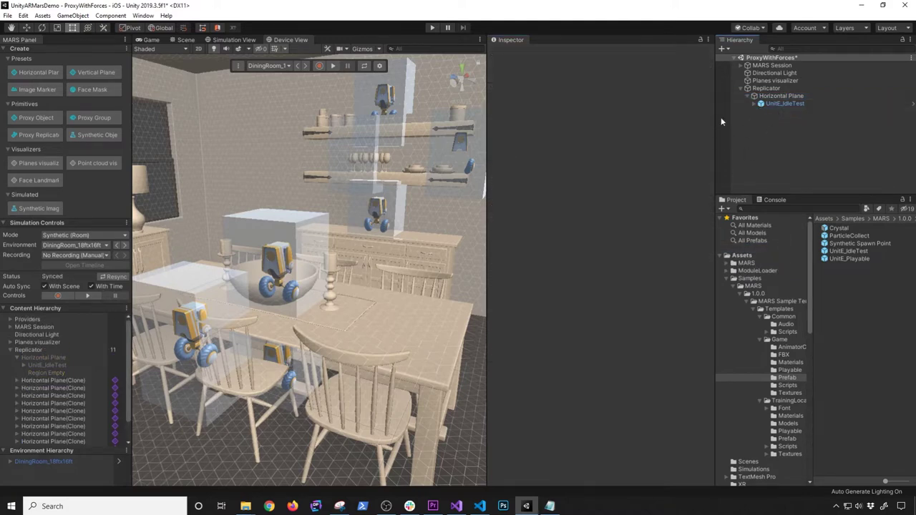
Add an Occupied Region force to the Horizontal Plane proxy
left_click(723, 96)
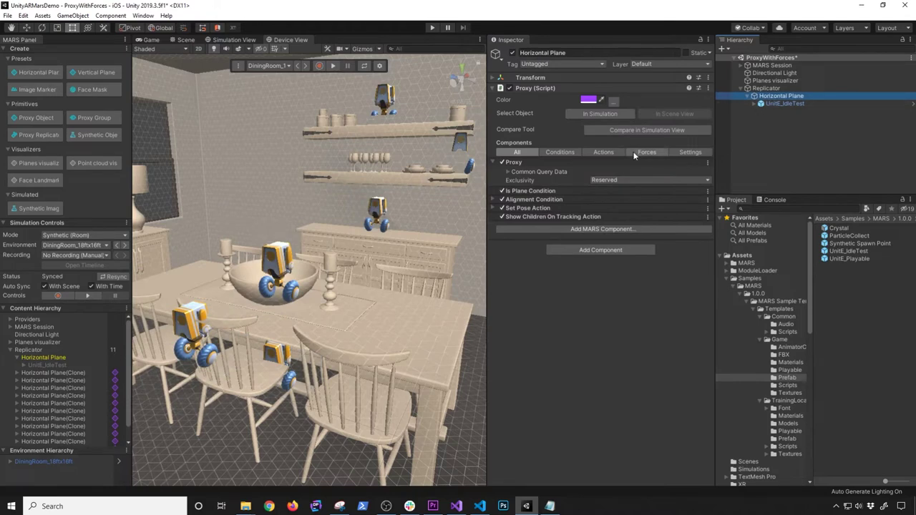
left_click(634, 152)
left_click(620, 166)
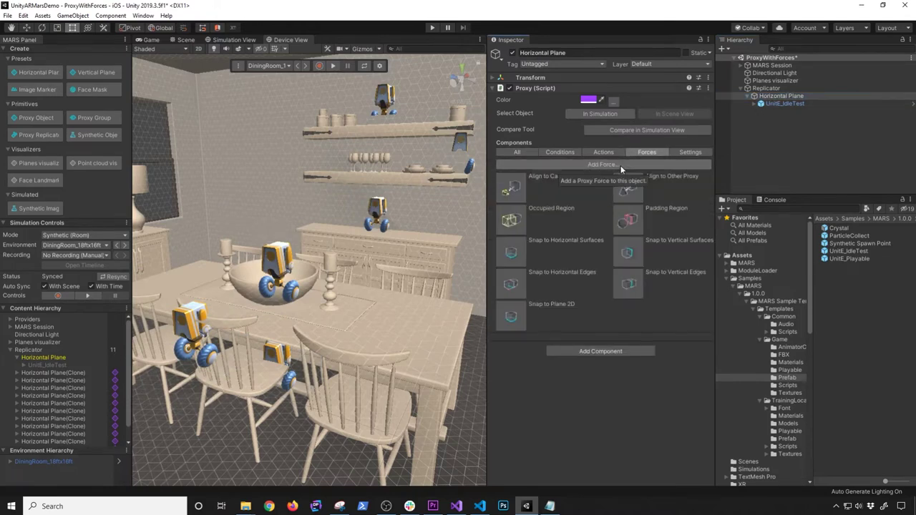
left_click(511, 219)
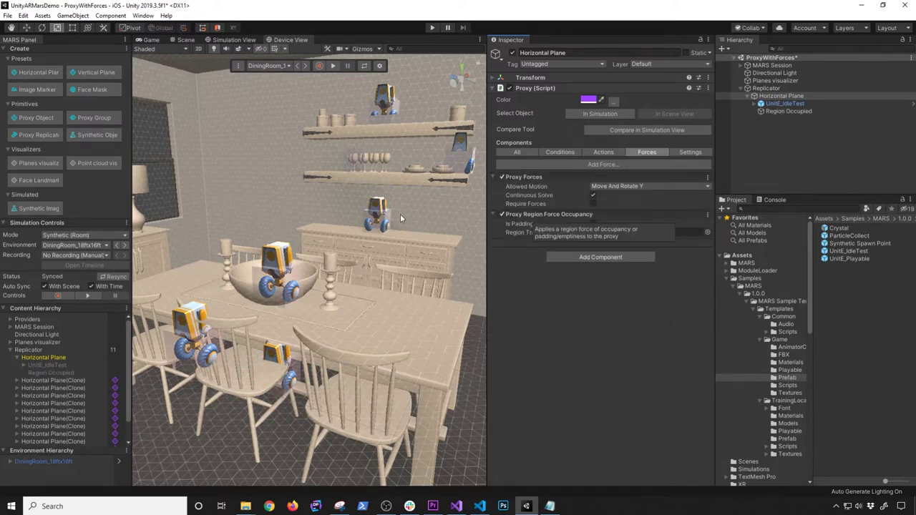
Resize Region Occupied in the scene's left side view so that it encloses the whole robot with a margin on every edge
left_click(184, 40)
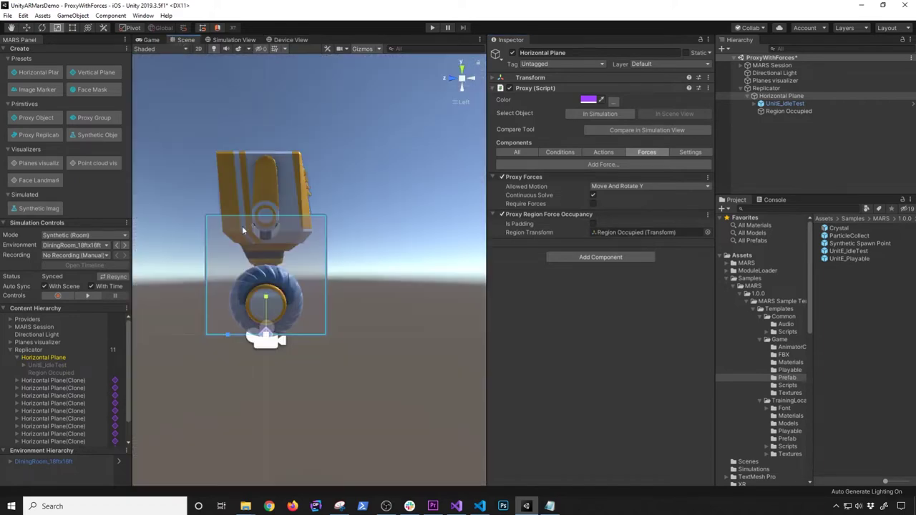
left_click(790, 111)
key("t")
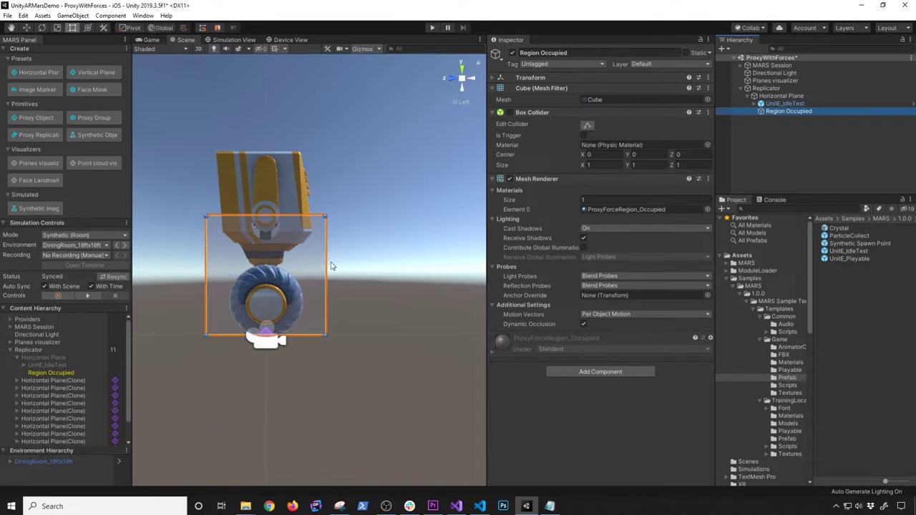
left_click_drag(326, 265, 343, 261)
left_click(312, 157)
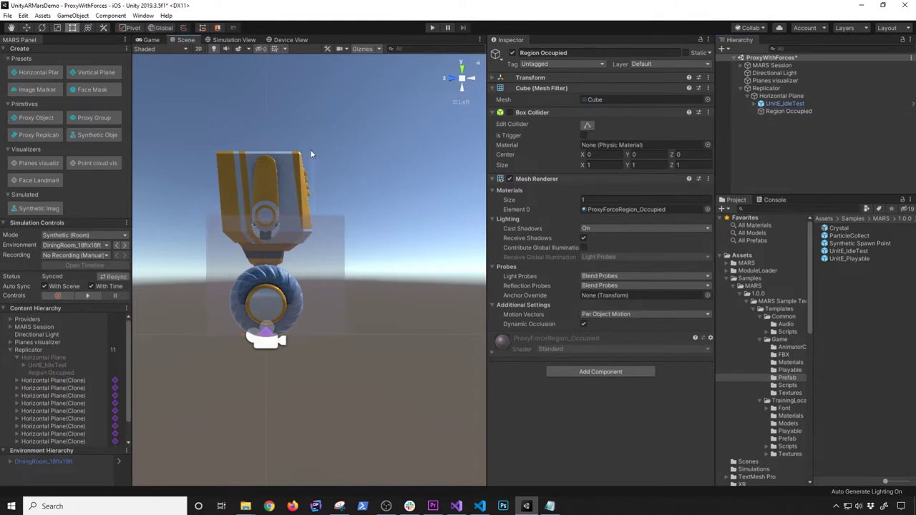
left_click(333, 252)
left_click(846, 110)
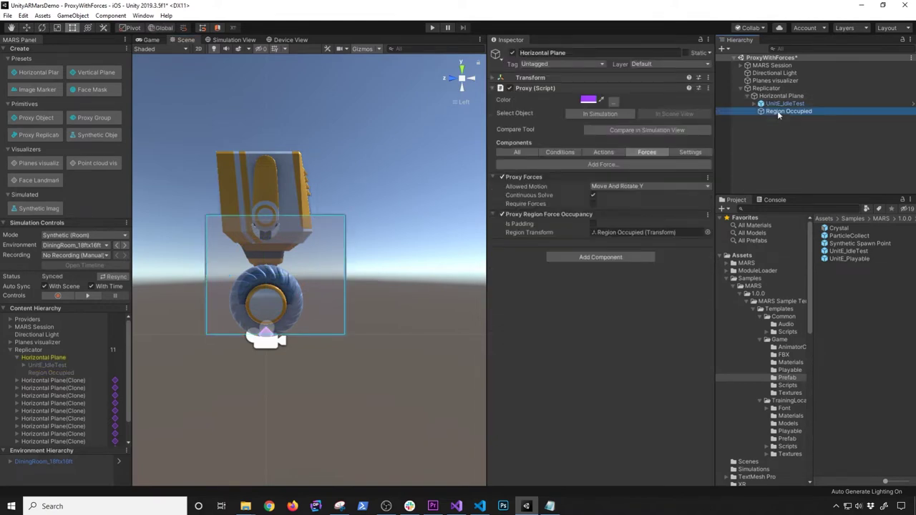
left_click_drag(330, 215, 326, 135)
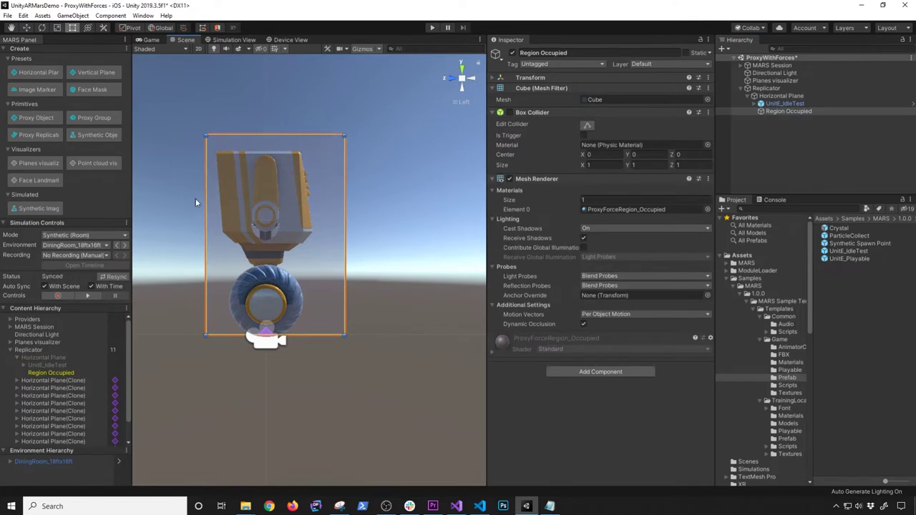
left_click_drag(200, 198, 188, 199)
left_click_drag(305, 336, 308, 362)
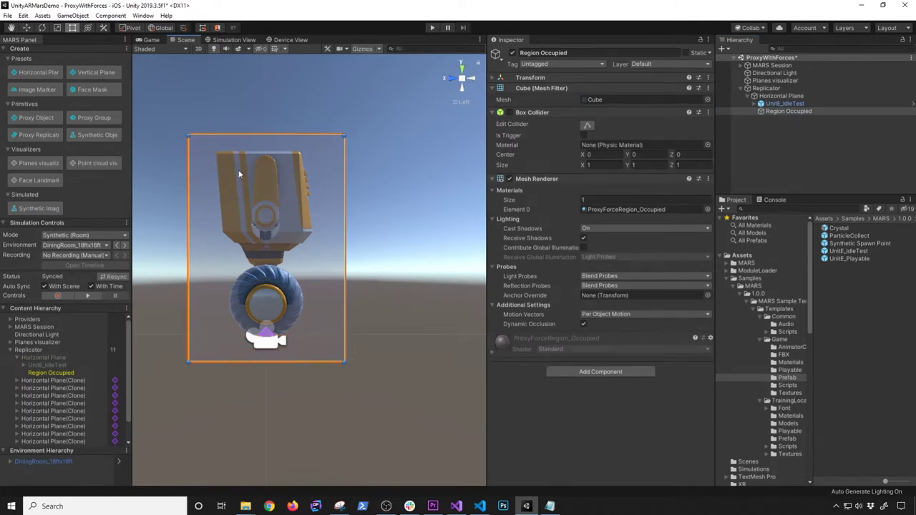
Widen Region Occupied on both sides of the robot using the front view of the scene
left_click(454, 75)
left_click_drag(405, 202, 433, 201)
left_click_drag(274, 218, 242, 206)
left_click(461, 80)
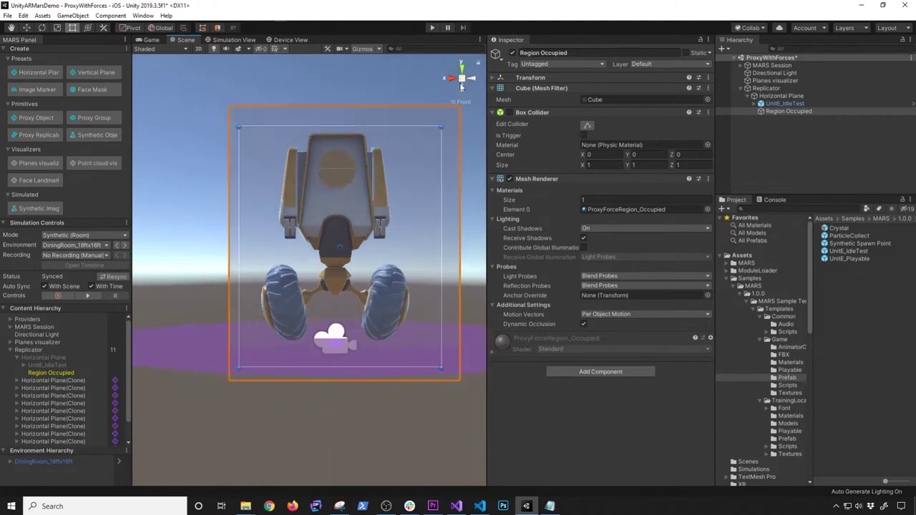
left_click_drag(325, 255, 322, 267, "alt")
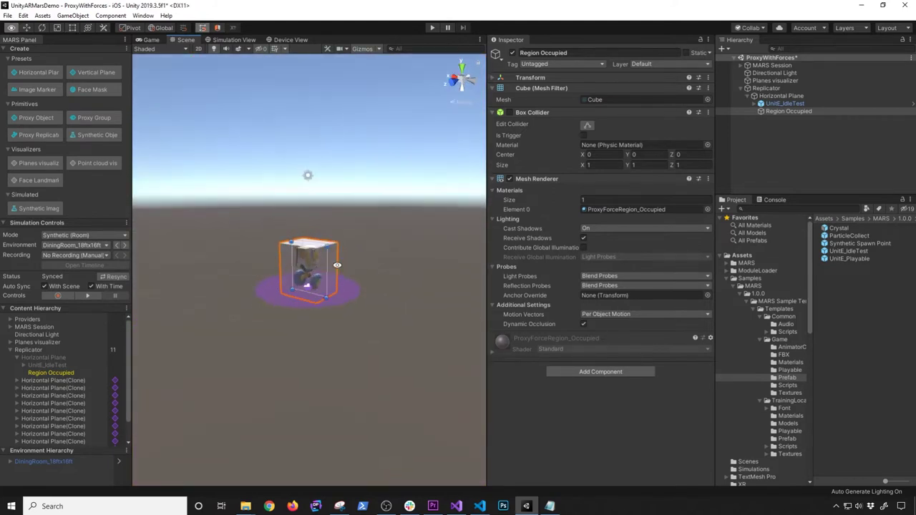
scroll(317, 236, "up", 4)
left_click_drag(315, 228, 319, 217)
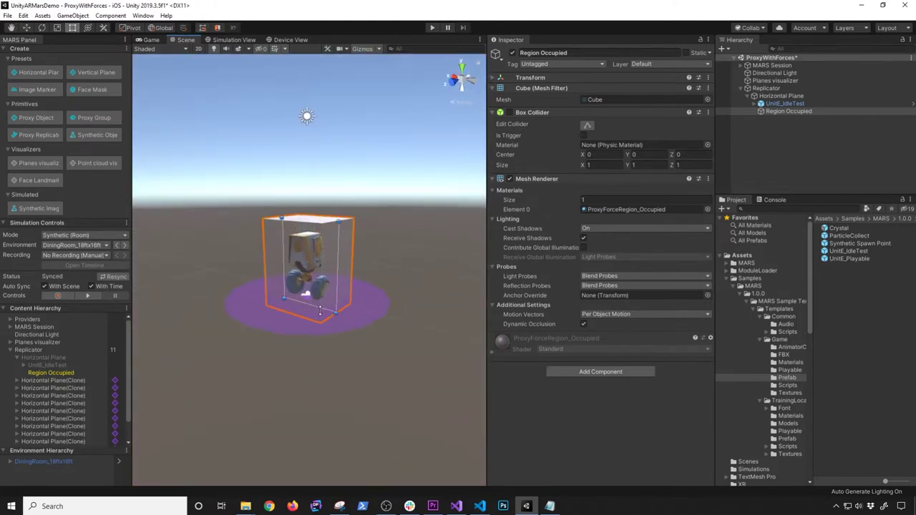
Run the scene in Play mode and examine how the occupied region places robots around the bowl on the dining table
left_click(247, 40)
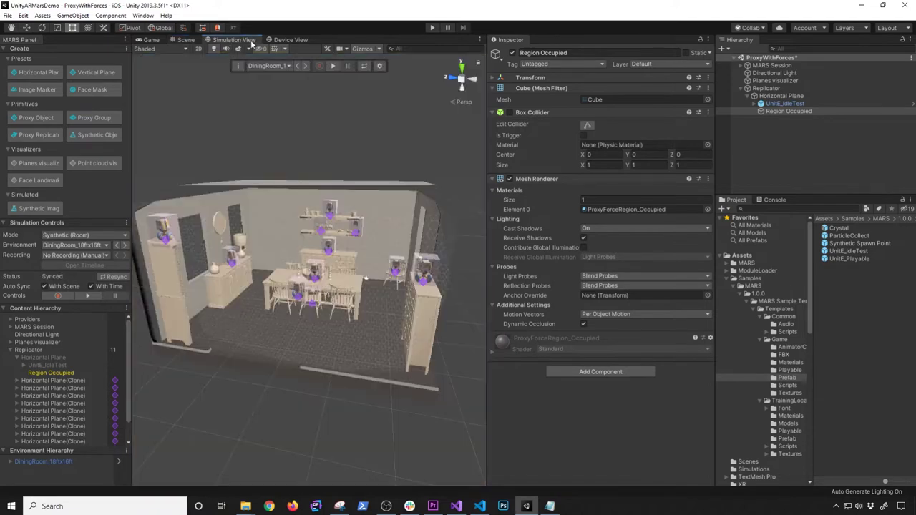
left_click(287, 40)
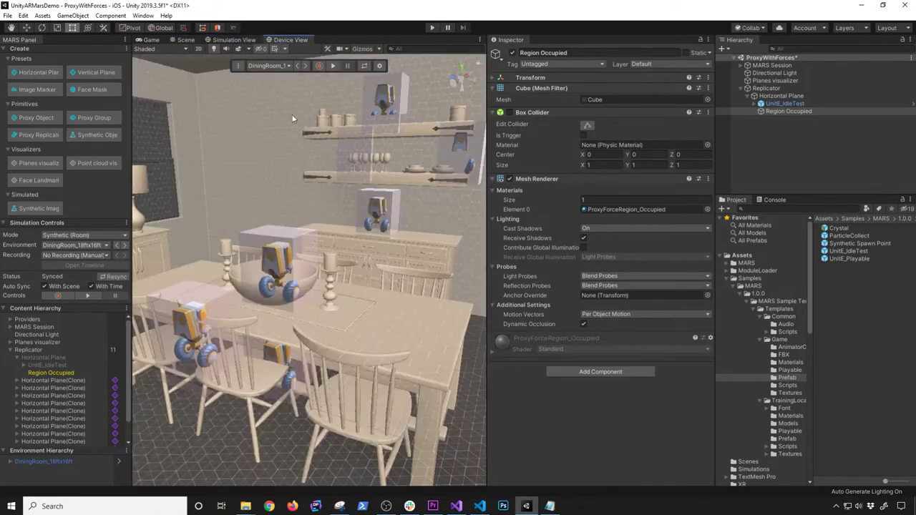
left_click(432, 27)
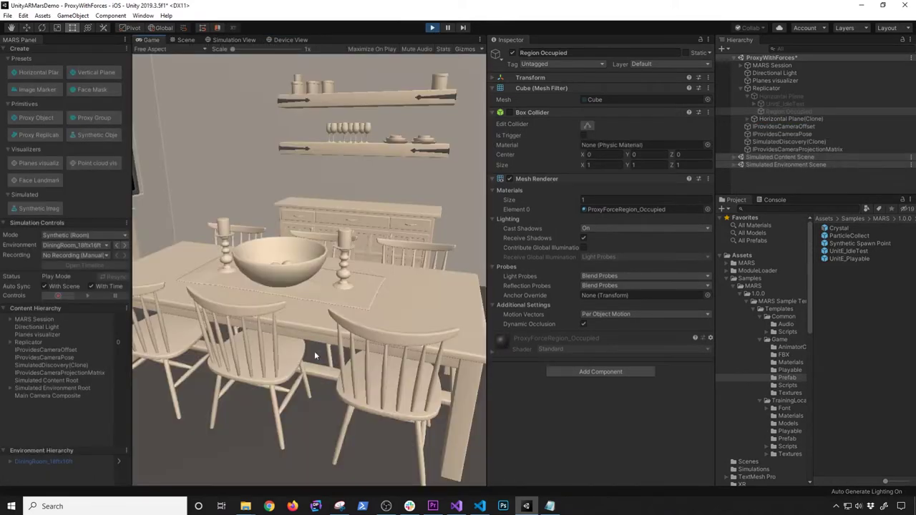
key("w")
right_click_drag(321, 347, 327, 368)
key("s")
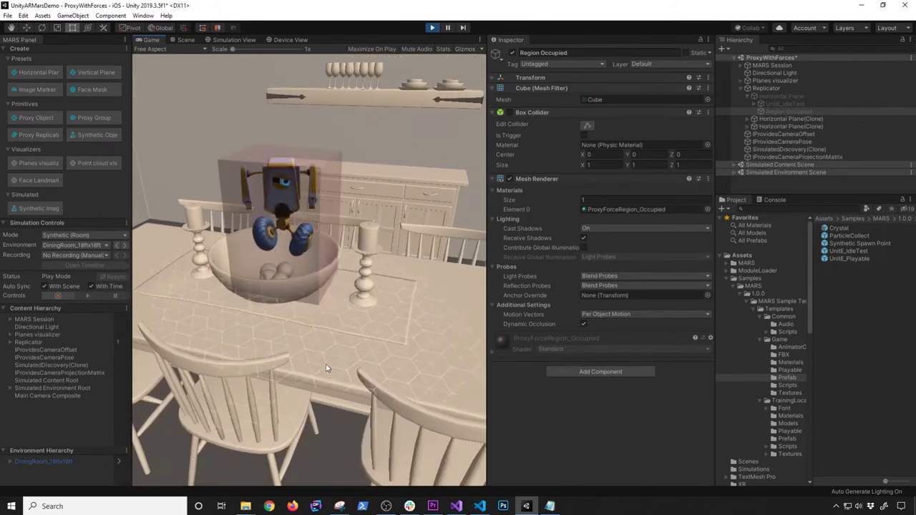
right_click_drag(277, 281, 302, 320)
key("w")
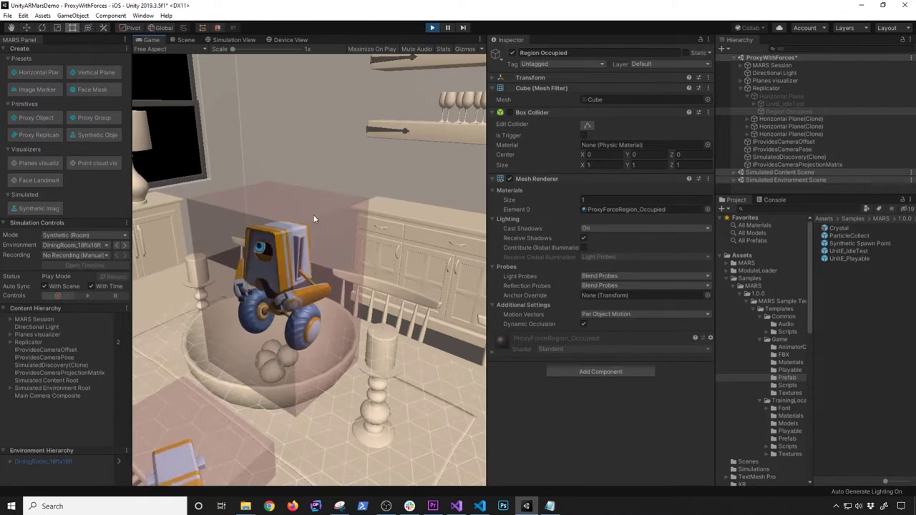
Examine the robots placed at the sideboard, shelves and chairs, and stop Play mode
right_click_drag(289, 286, 500, 325)
key("d")
right_click_drag(303, 330, 290, 299)
key("s")
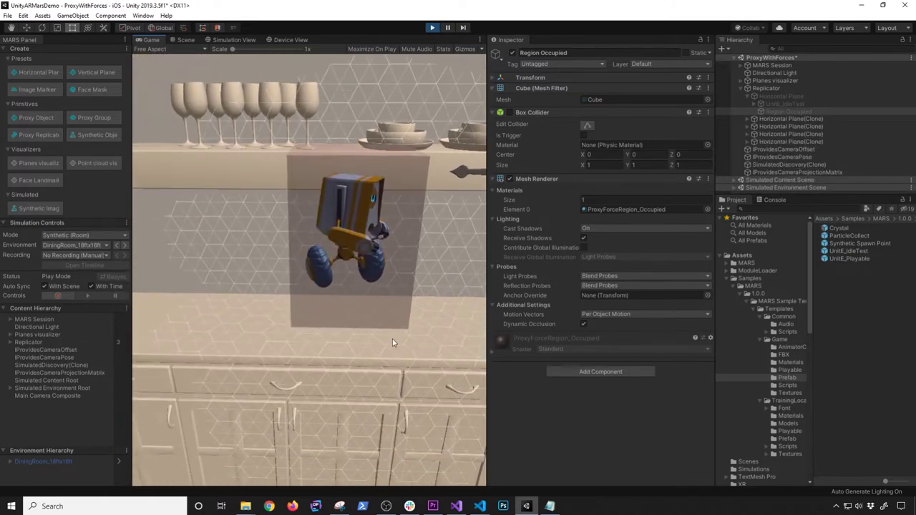
mouse_move(339, 343)
right_mouse_down()
mouse_move(327, 325)
mouse_move(189, 327)
mouse_move(200, 345)
mouse_move(332, 343)
right_mouse_up()
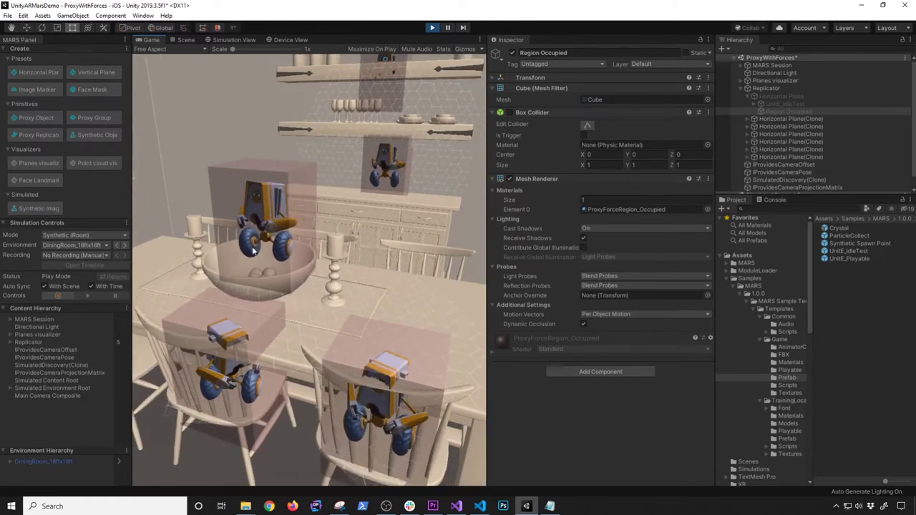
right_click_drag(265, 256, 290, 287)
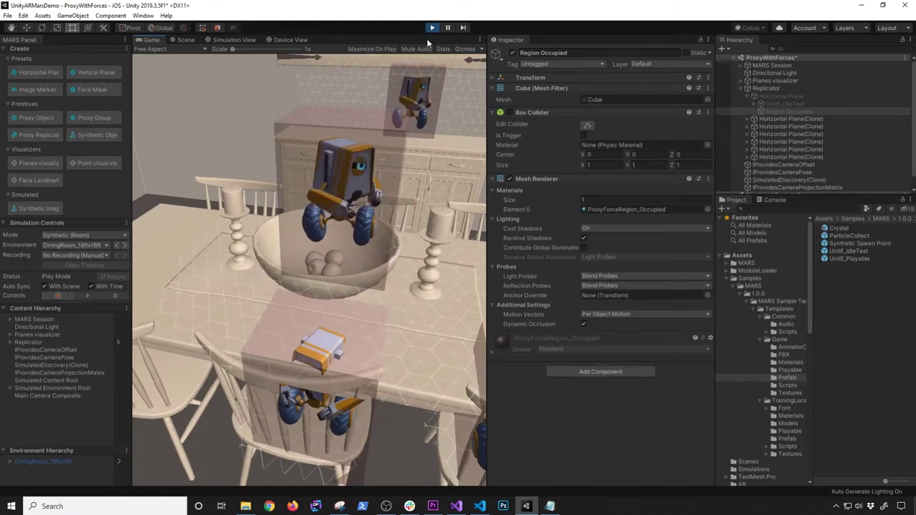
left_click(432, 28)
left_click(431, 27)
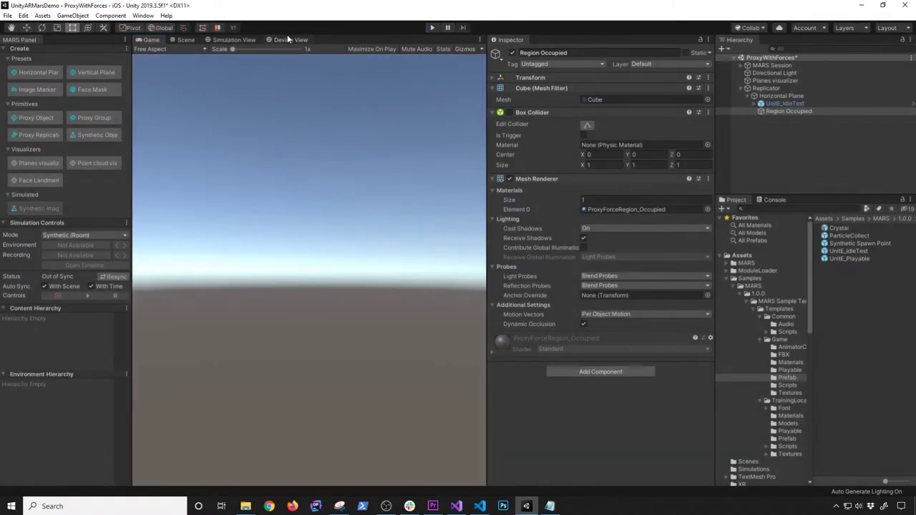
Extend the bottom of Region Occupied downward below the robot in the scene
left_click(287, 38)
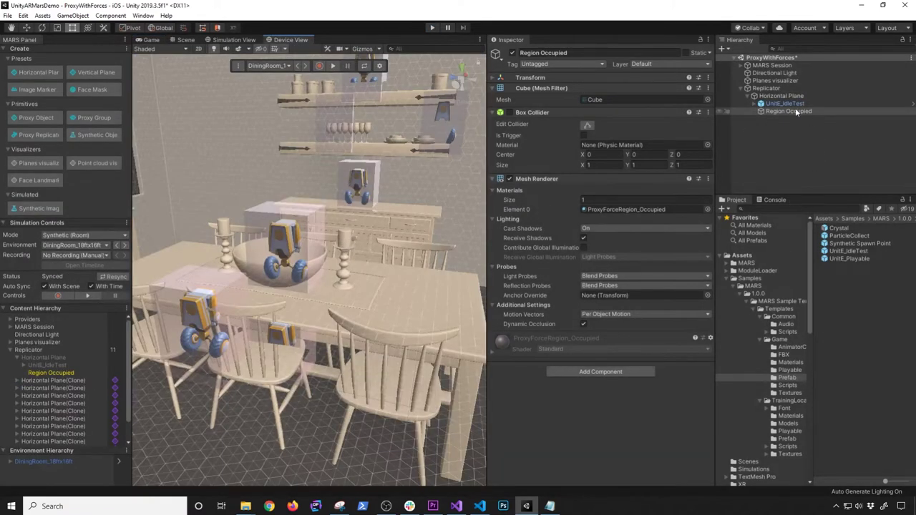
left_click(185, 40)
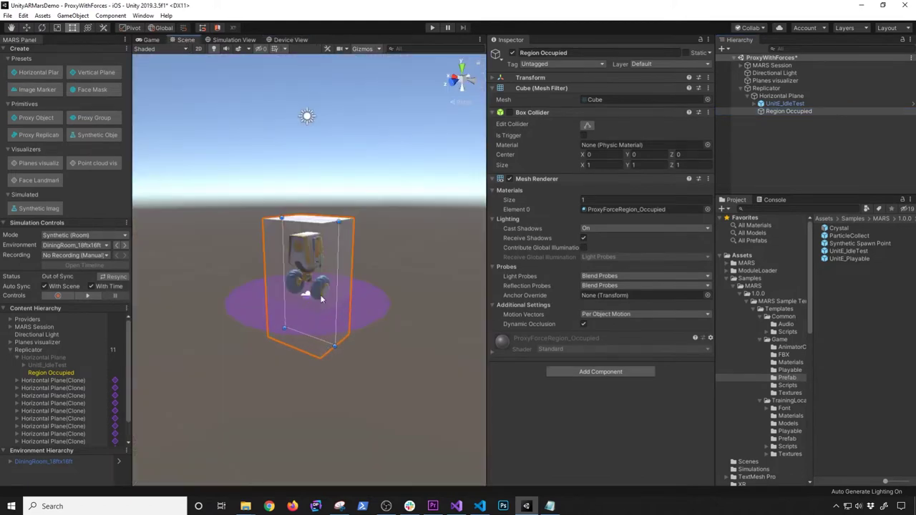
Simulate the taller occupied region in the Device View, exploring the table and chairs, and end the simulation
left_click(287, 40)
left_click(333, 65)
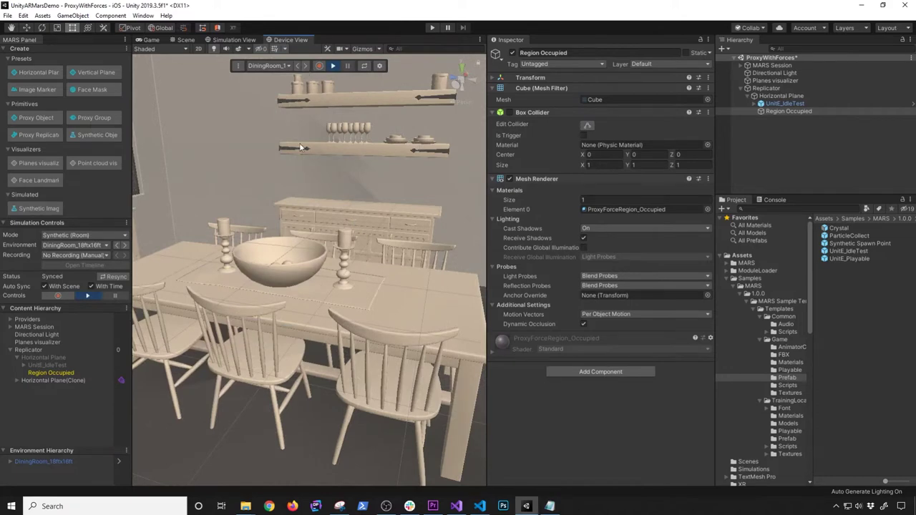
key("w")
mouse_move(297, 316)
right_mouse_down()
mouse_move(282, 346)
mouse_move(307, 360)
mouse_move(297, 342)
right_mouse_up()
key("s")
key("d")
key("s")
key("a")
key("s")
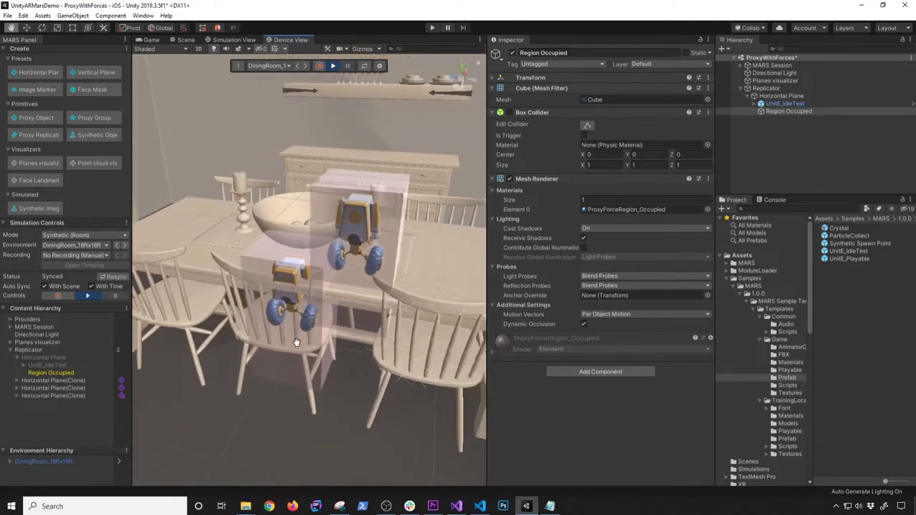
key("w")
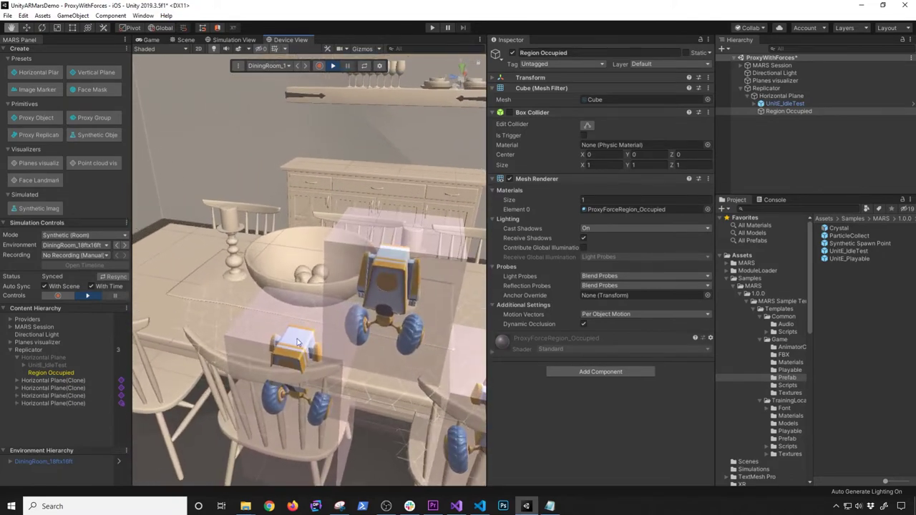
left_click(332, 66)
Run the scene in Play mode to examine the taller region's placement around the table and sideboard, and stop it
left_click(431, 28)
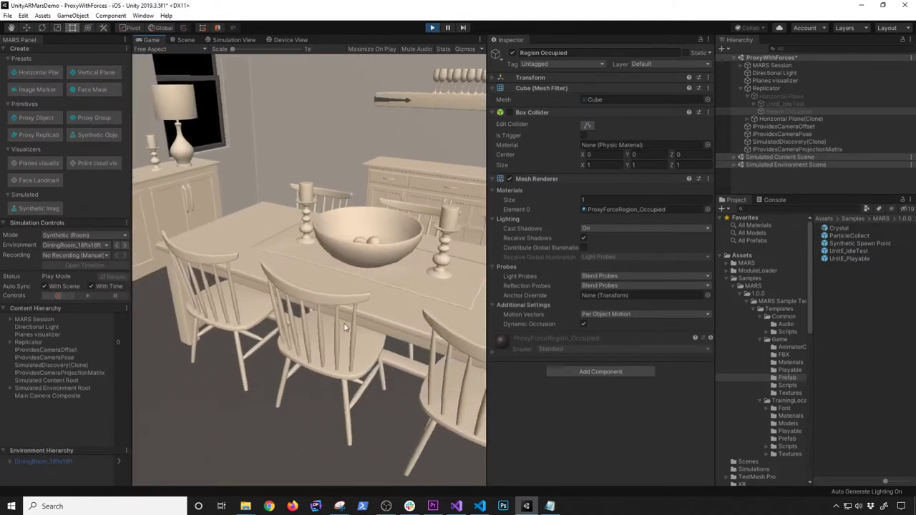
key("w")
right_click_drag(344, 327, 374, 330)
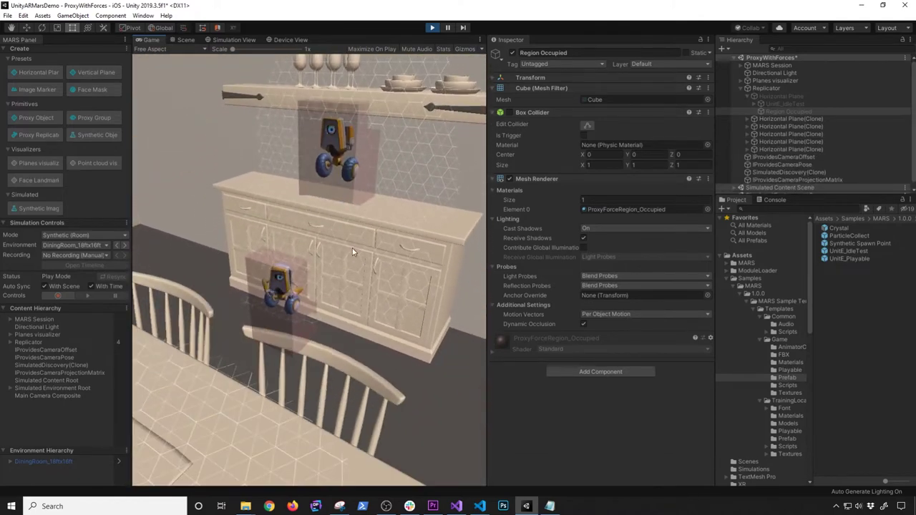
mouse_move(360, 273)
right_mouse_down()
mouse_move(290, 267)
mouse_move(297, 208)
right_mouse_up()
left_click(433, 28)
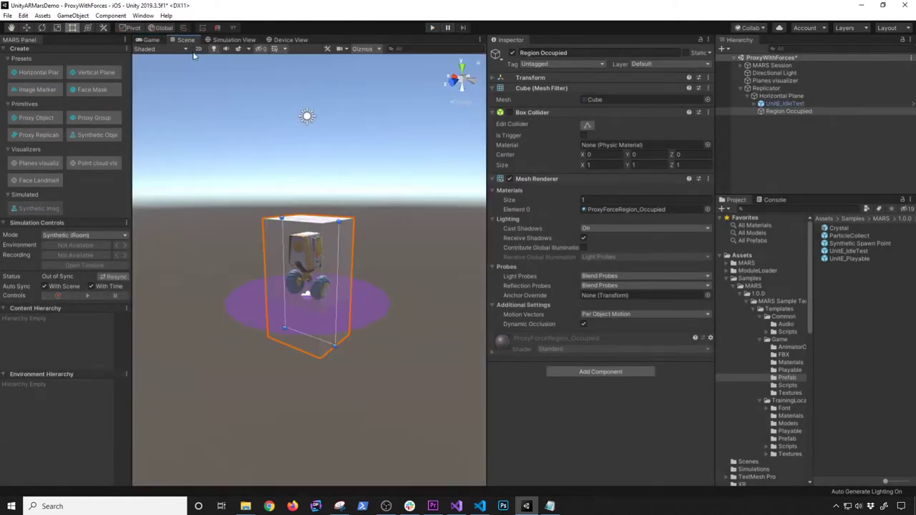
Shrink the height and depth of Region Occupied to fit closely around the robot in the scene's left side view
left_click(465, 81)
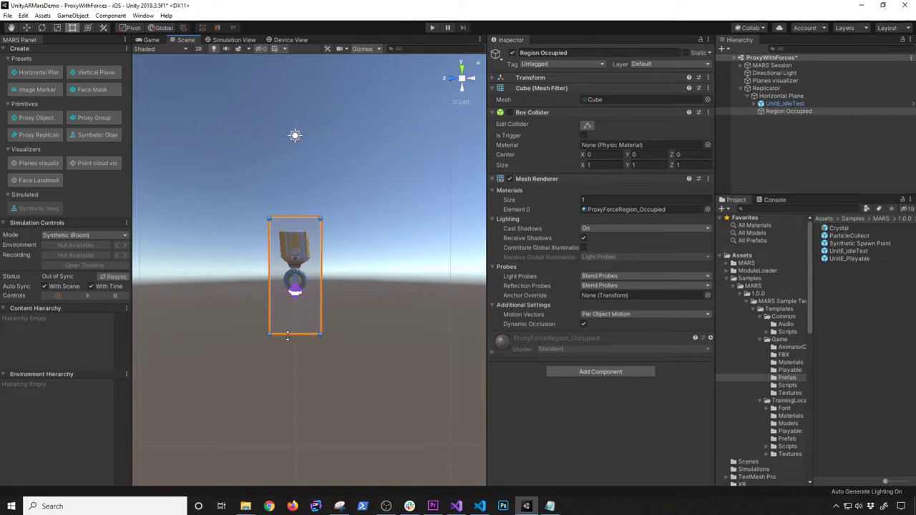
scroll(294, 129, "up", 3)
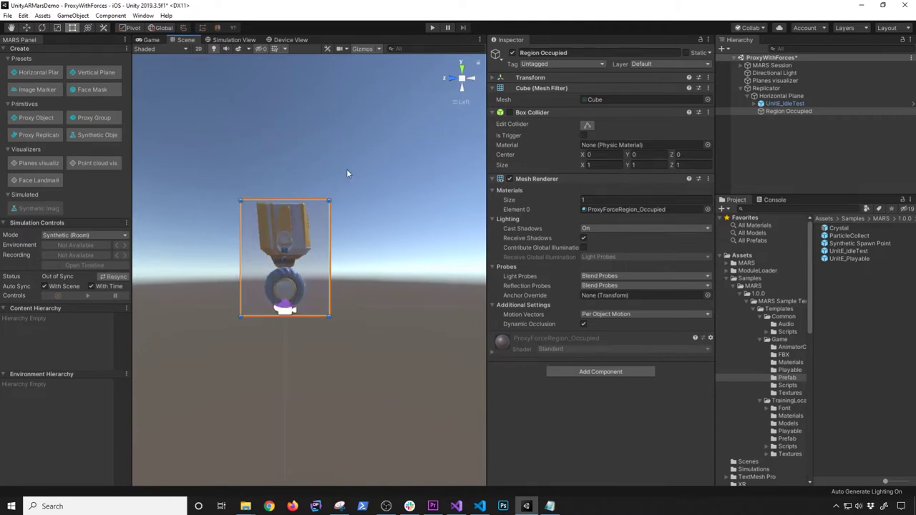
left_click(306, 201)
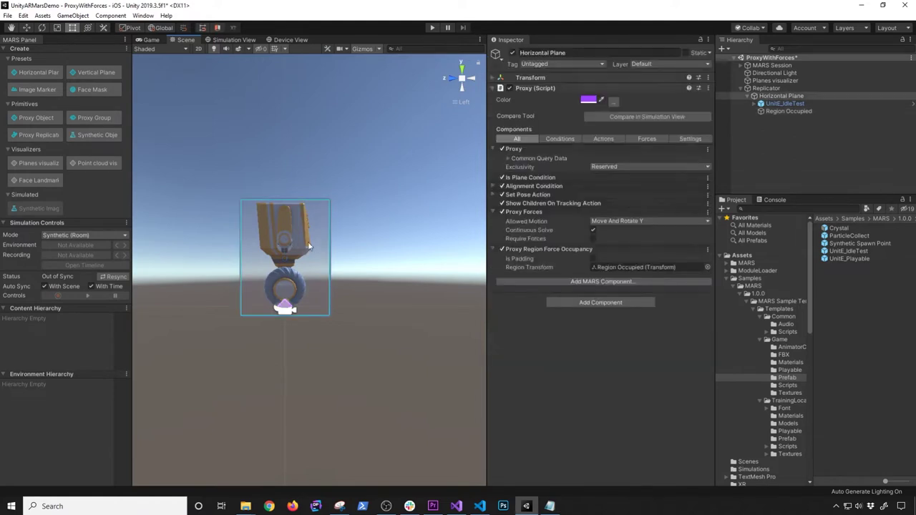
left_click(789, 112)
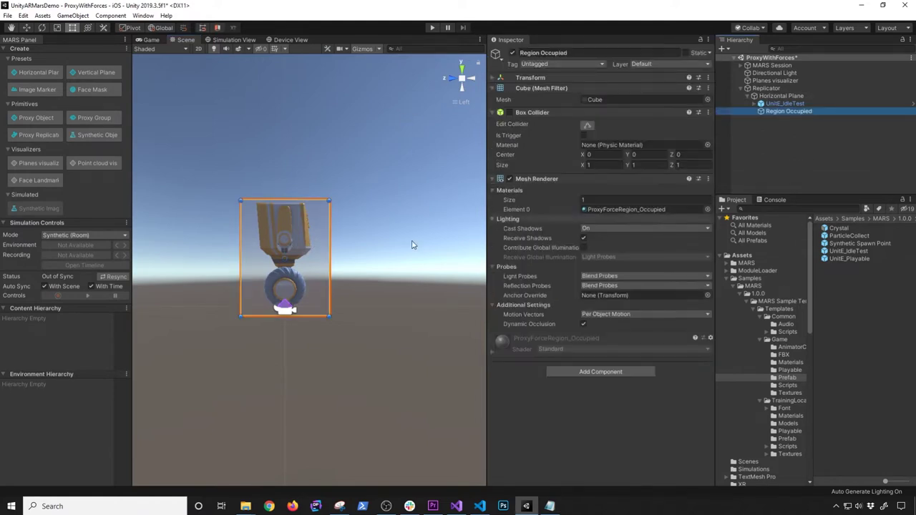
left_click_drag(328, 256, 320, 258)
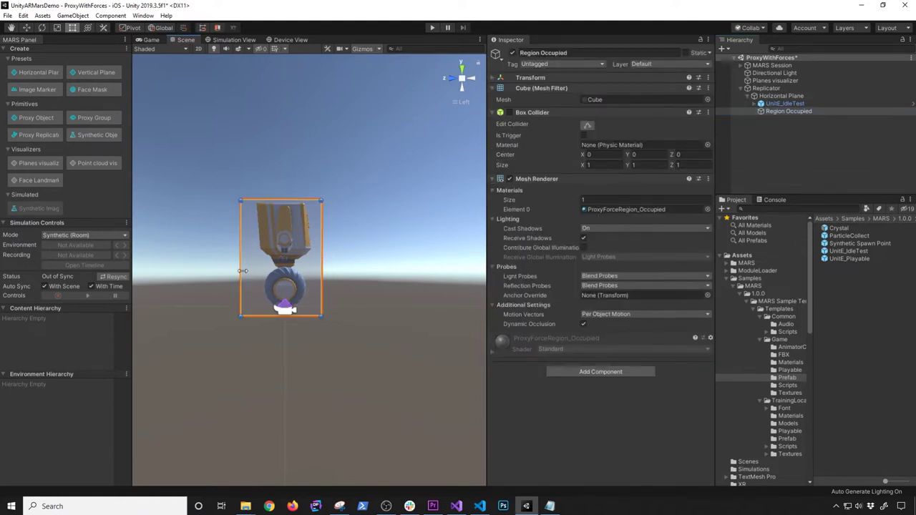
Narrow Region Occupied on both sides of the robot using the front view of the scene
left_click(453, 79)
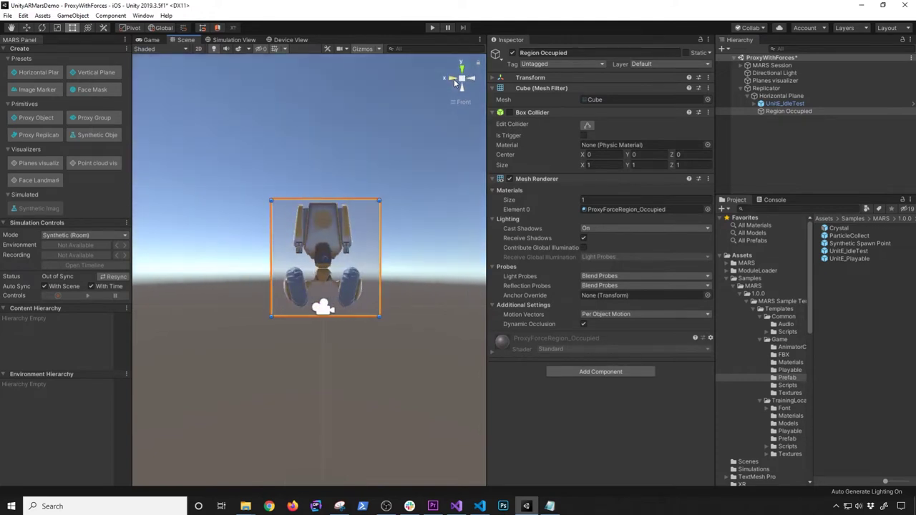
left_click_drag(379, 286, 369, 288)
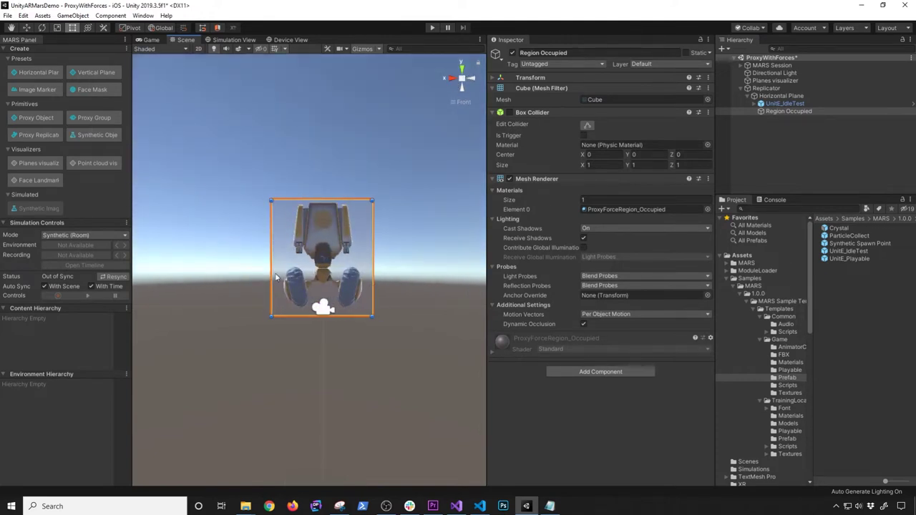
left_click_drag(275, 272, 279, 273)
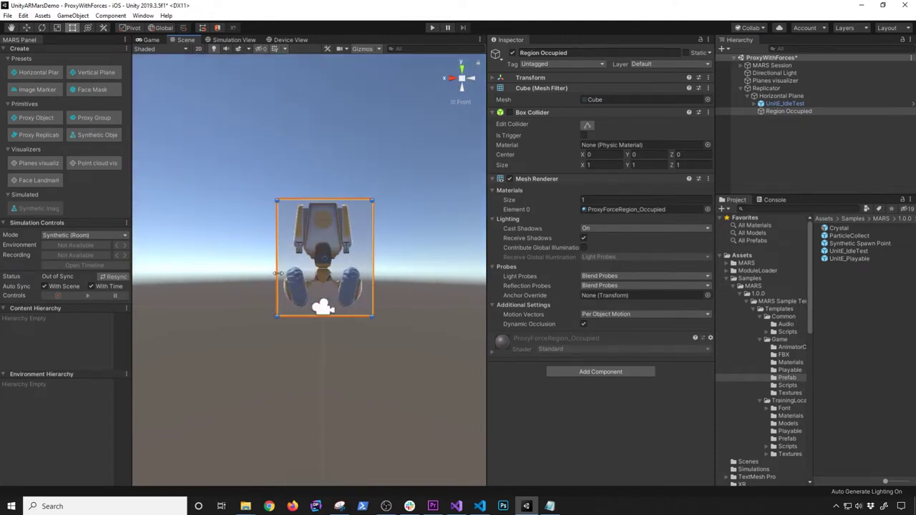
Run the scene in Play mode to examine the narrowed region's placement around the table and sideboard, and stop it
left_click(276, 41)
left_click(431, 28)
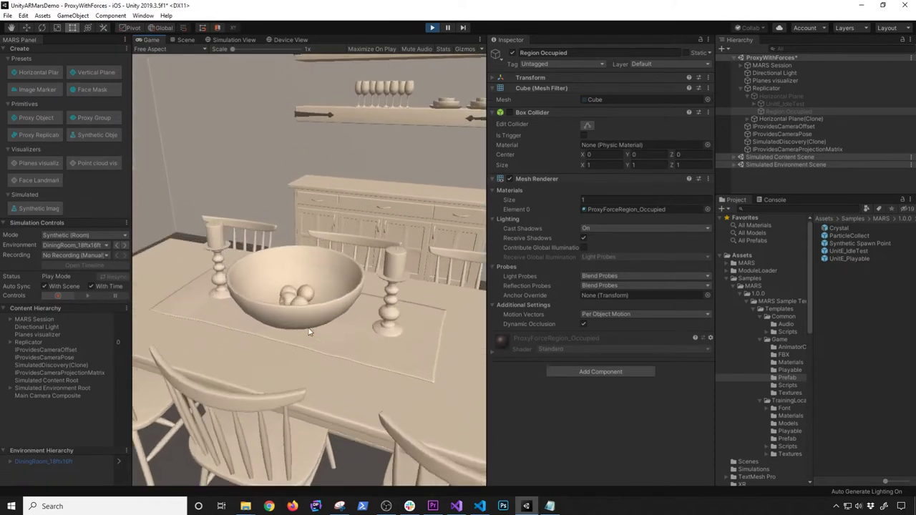
key("w")
right_click_drag(310, 332, 320, 297)
key("s")
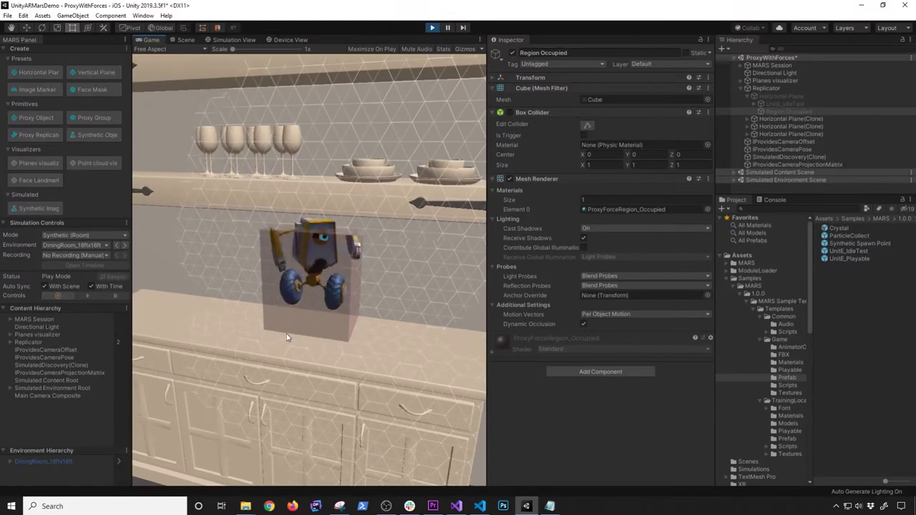
left_click(433, 27)
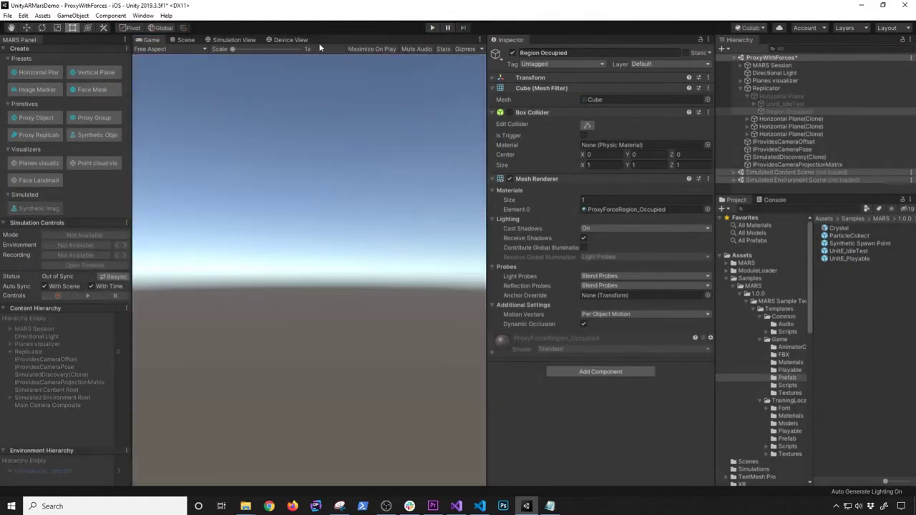
Disable Proxy Forces and Proxy Region Force Occupancy on Horizontal Plane, and deactivate the Region Occupied object
left_click(283, 40)
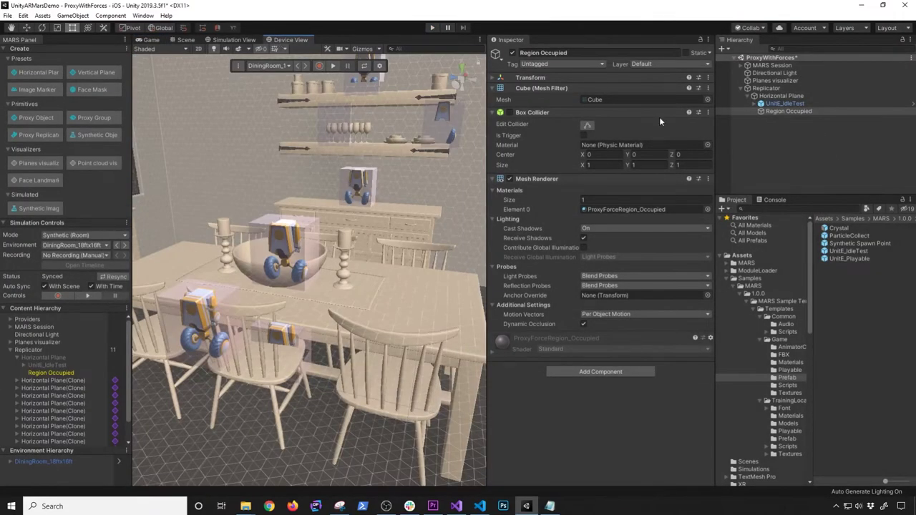
left_click(781, 96)
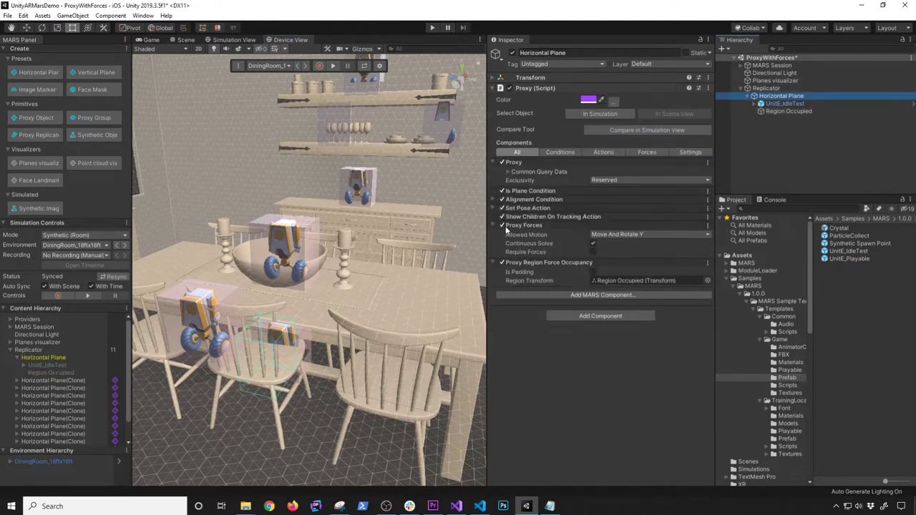
left_click(505, 263)
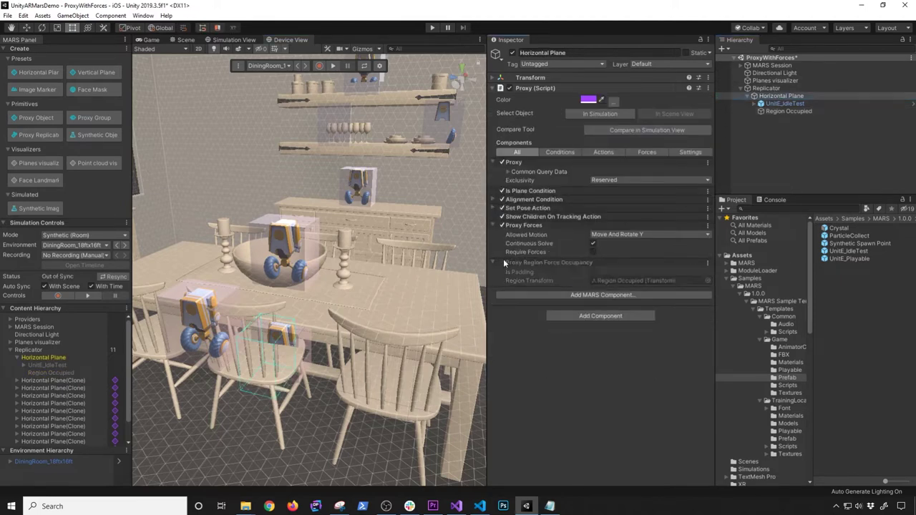
left_click(502, 225)
left_click(784, 111)
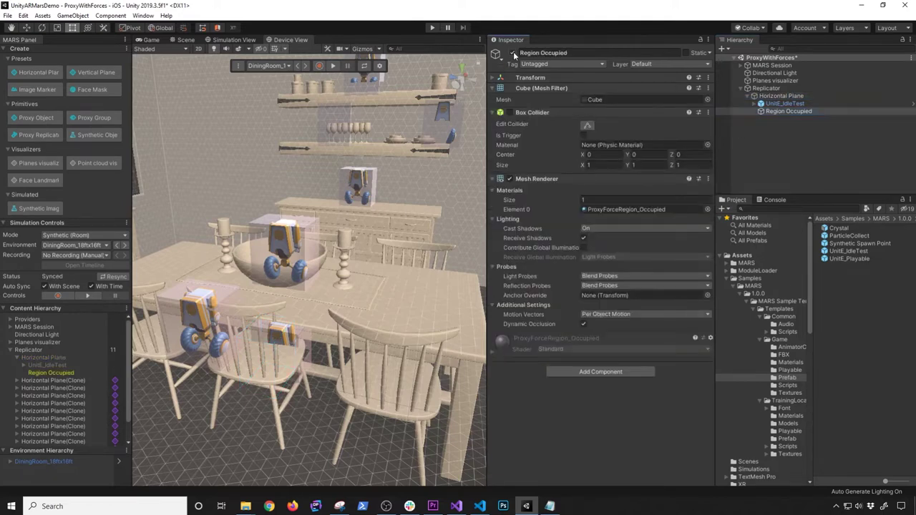
left_click(513, 53)
Run the scene in Play mode with forces disabled and examine the robot's placement on the dining table
left_click(432, 28)
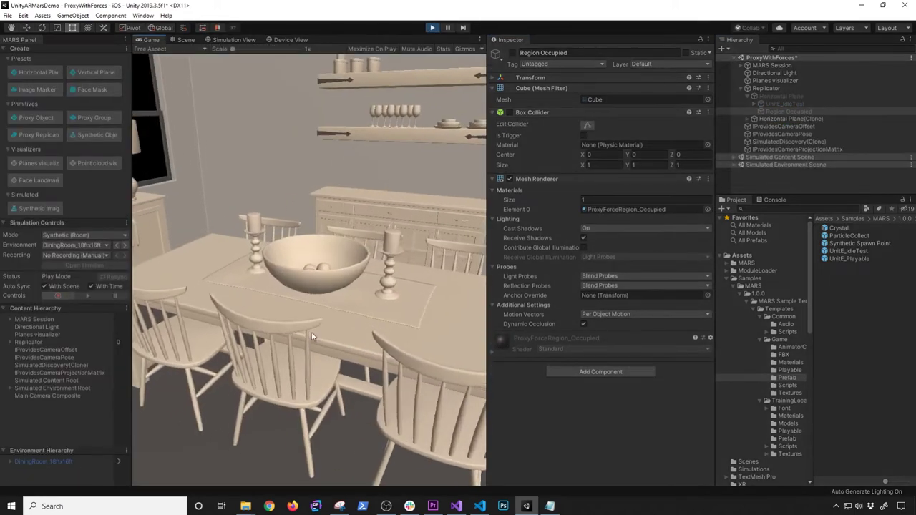
key("w")
right_click_drag(312, 334, 317, 351)
key("s")
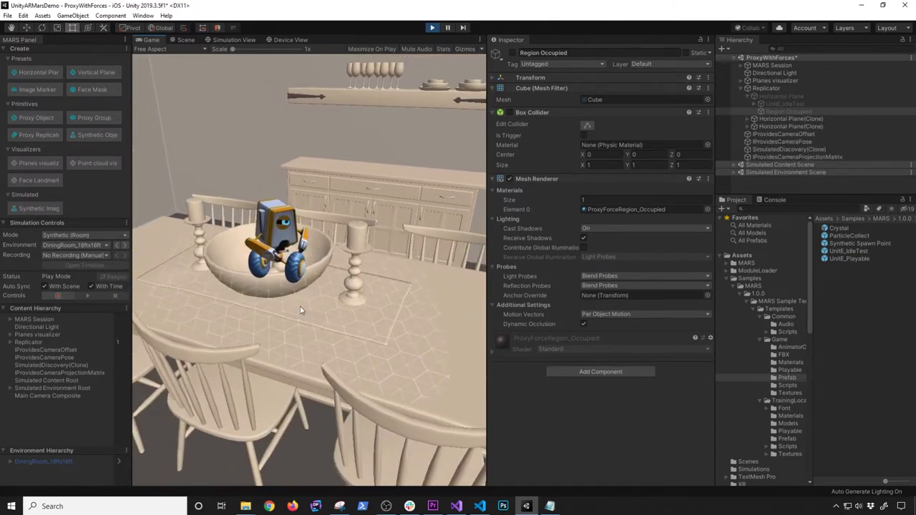
key("w")
right_click_drag(303, 303, 381, 281)
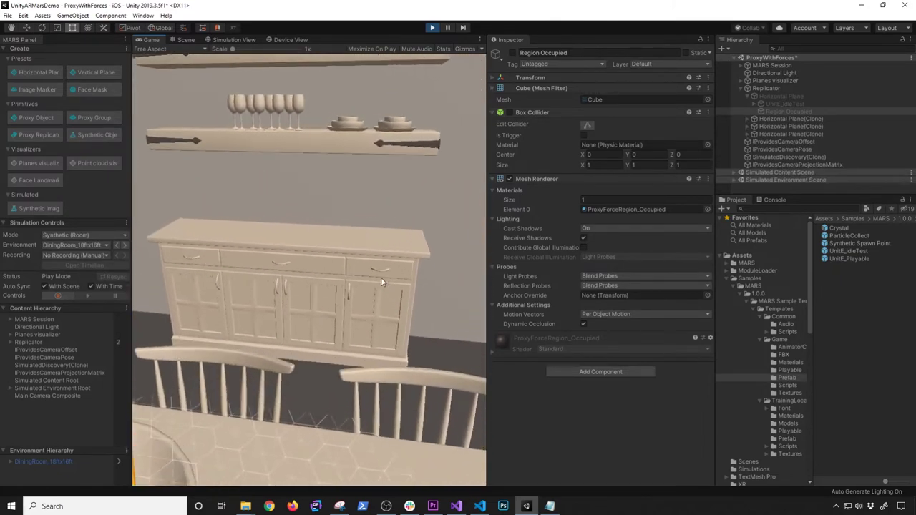
Explore the sideboard, shelves and chairs to examine where robots spawn without forces, and stop Play mode
key("w")
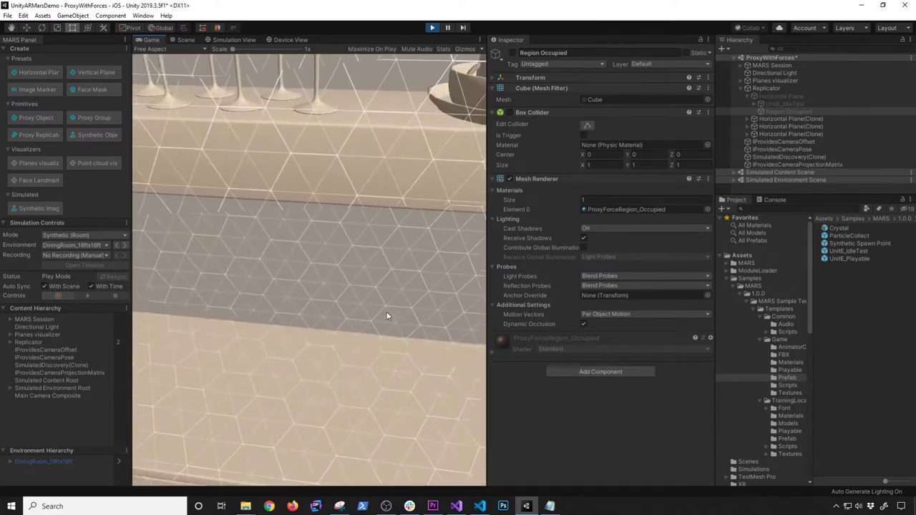
key("s")
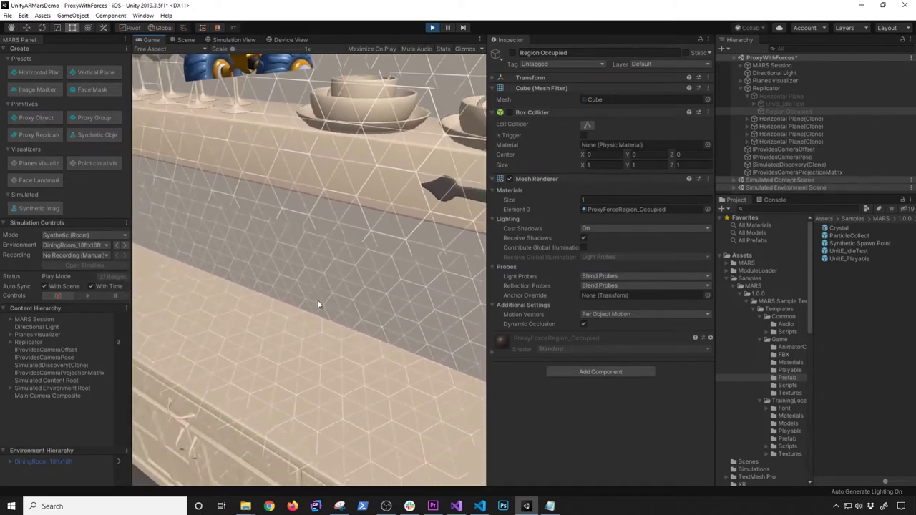
key("s")
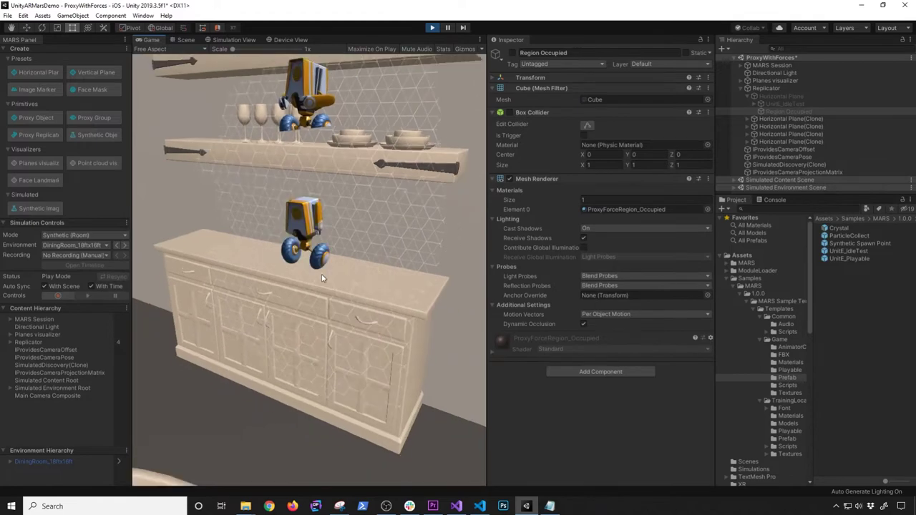
key("s")
key("s")
right_click_drag(345, 244, 276, 266)
key("a")
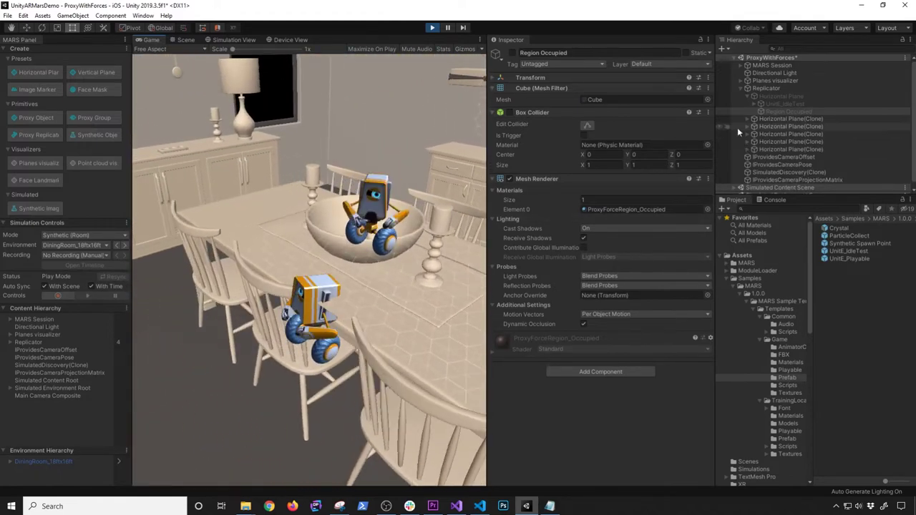
key("ctrl+p")
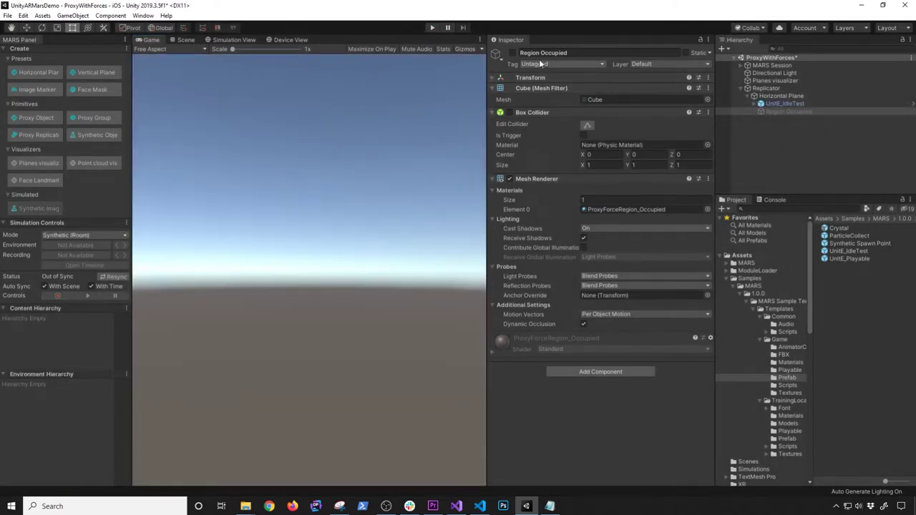
Re-enable Region Occupied and Horizontal Plane's Proxy Forces and Proxy Region Force Occupancy, and turn off Region Occupied's Mesh Renderer
left_click(779, 86)
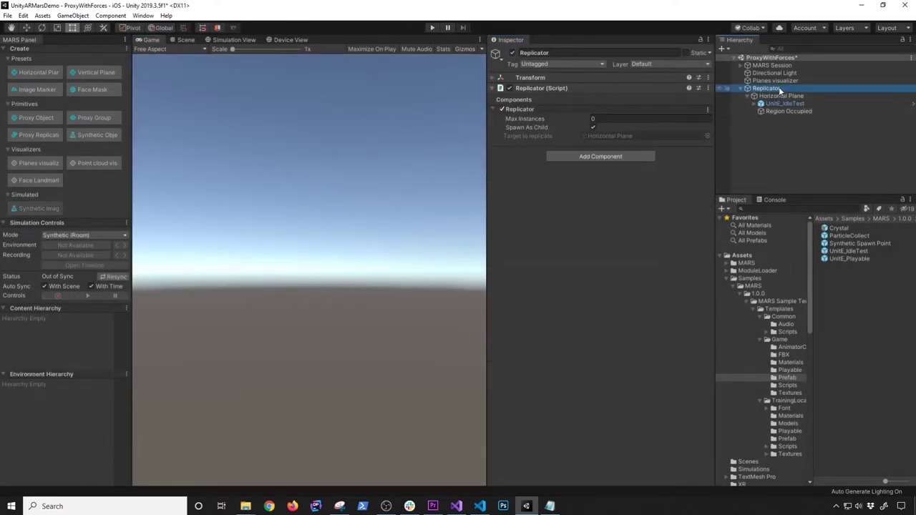
left_click(780, 96)
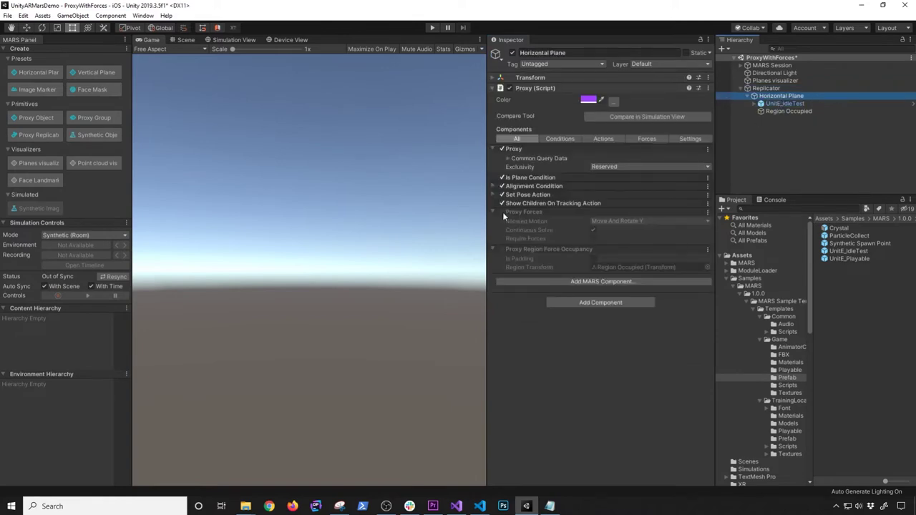
left_click(277, 41)
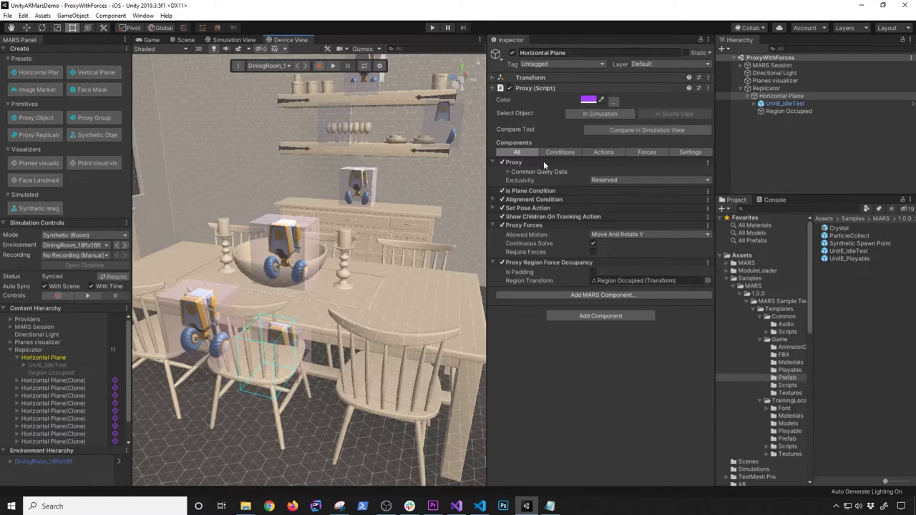
left_click(770, 111)
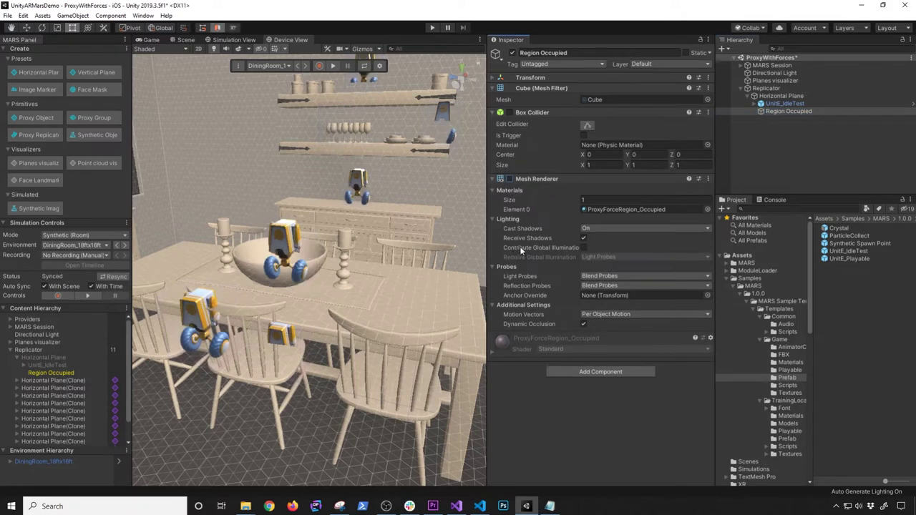
Run the scene in Play mode to examine robot placement with forces active and the region hidden, and stop it
left_click(432, 28)
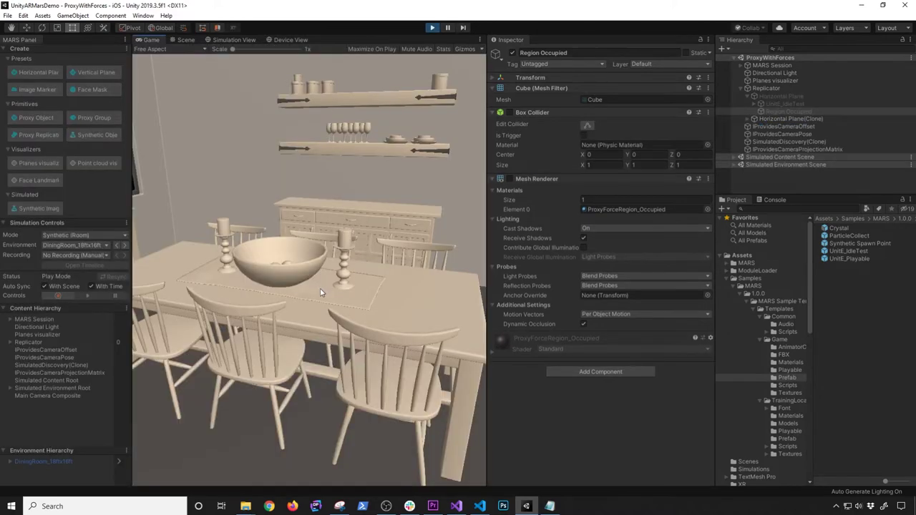
key("w")
right_click_drag(321, 290, 319, 307)
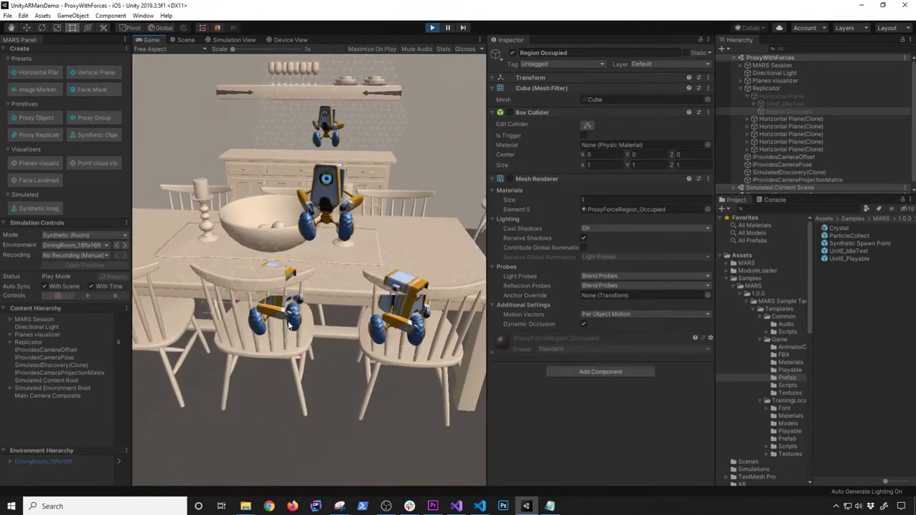
left_click(432, 28)
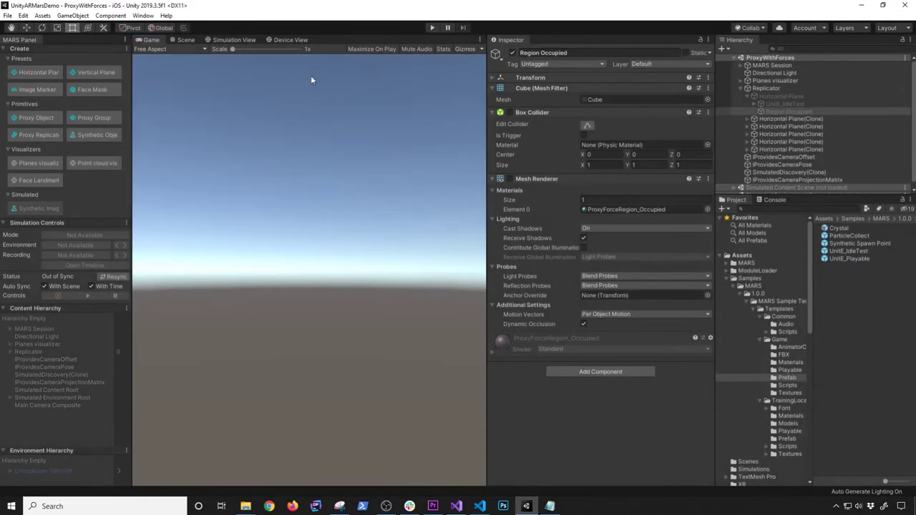
Inspect the robots' positions on the chairs, table and shelves of the dining room in the Simulation View
left_click(253, 40)
scroll(388, 294, "up", 10)
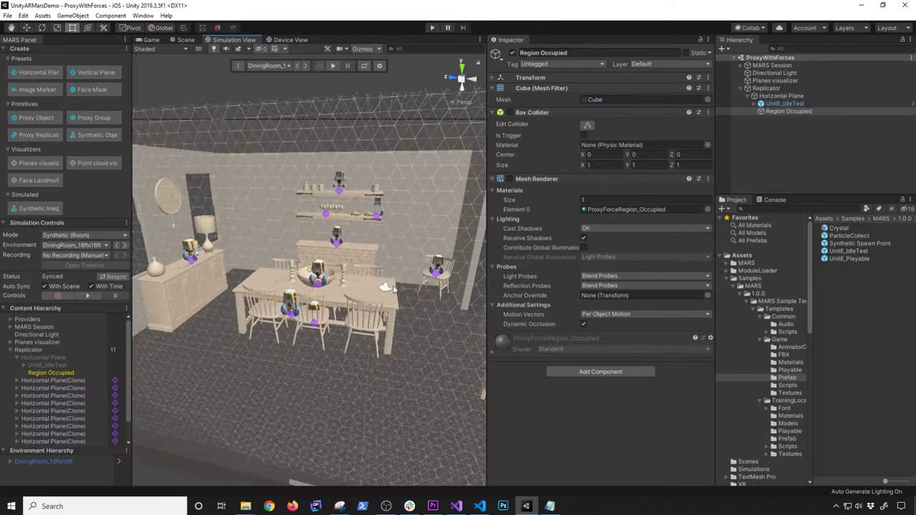
scroll(388, 298, "down", 4)
right_click_drag(363, 359, 278, 328)
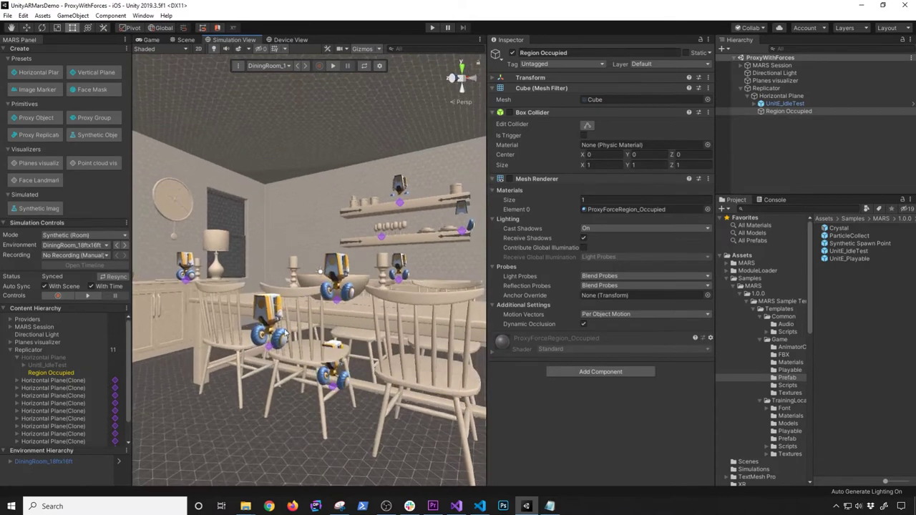
Add a Plane Size condition to the Horizontal Plane proxy and review its conditions
left_click(768, 88)
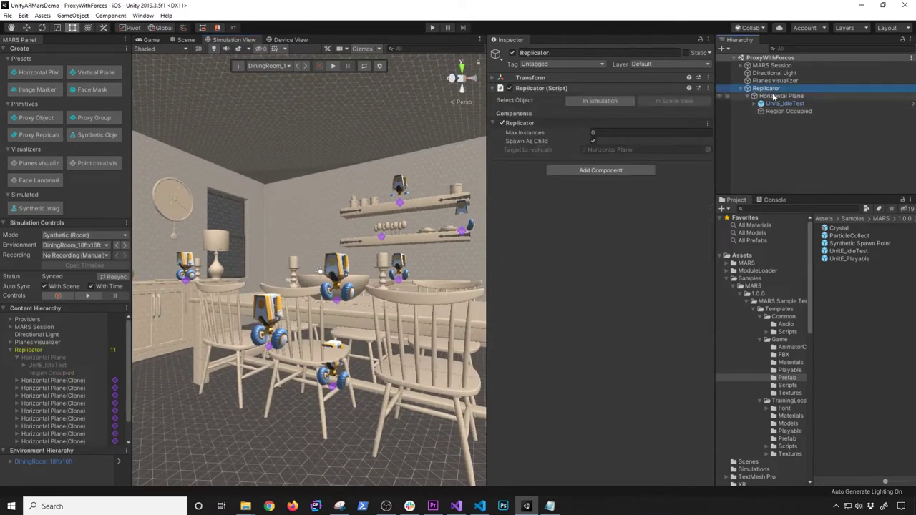
left_click(773, 96)
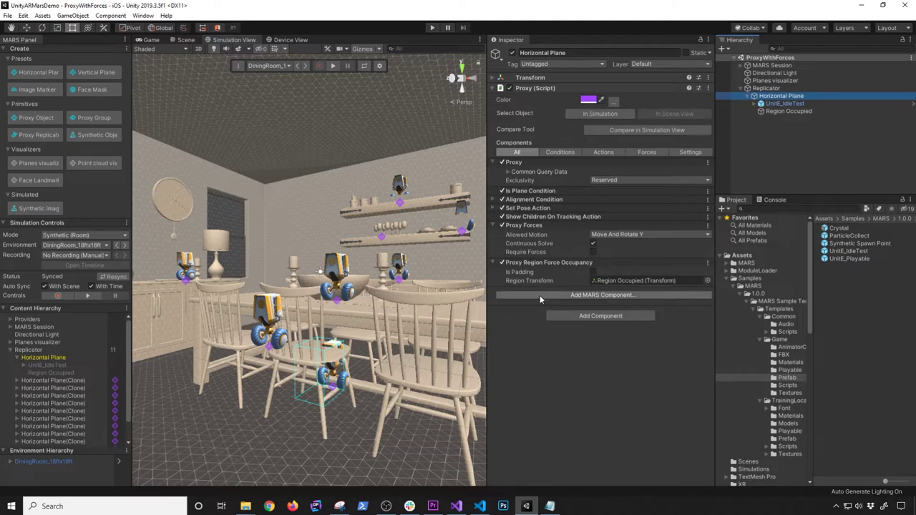
left_click(559, 152)
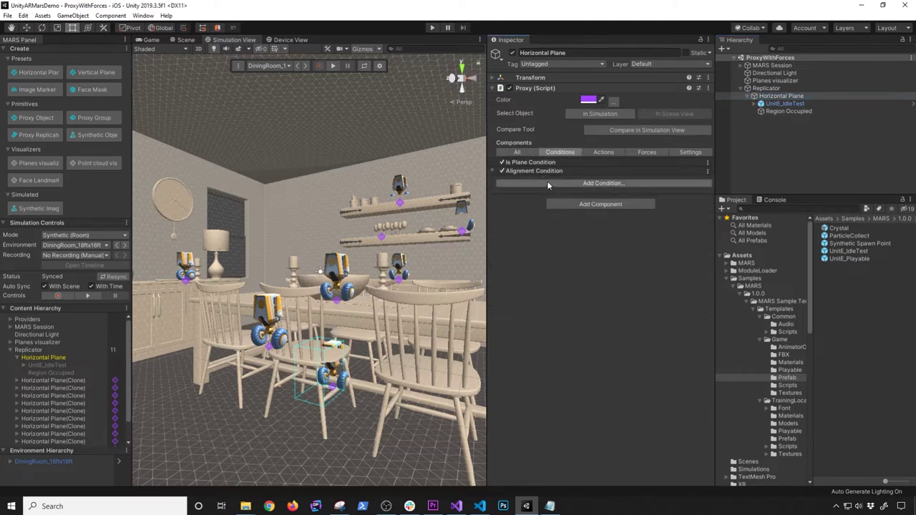
left_click(544, 172)
left_click(547, 206)
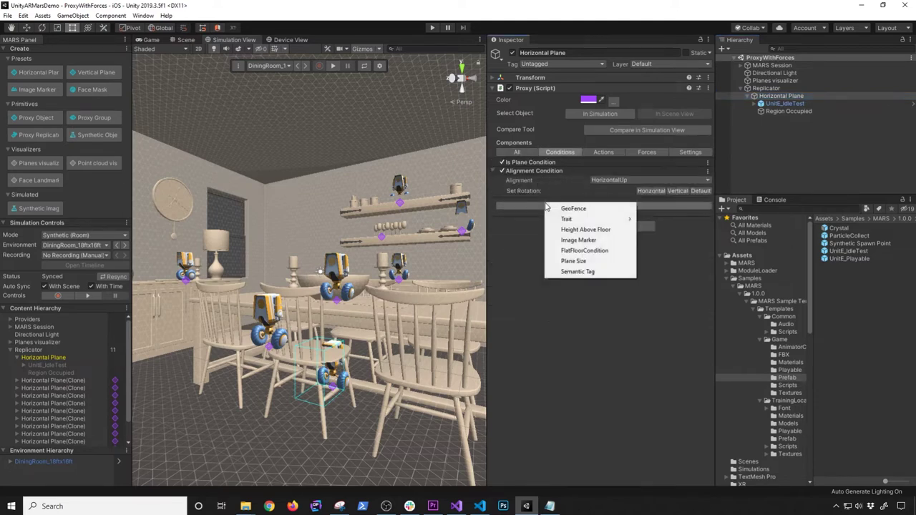
left_click(572, 260)
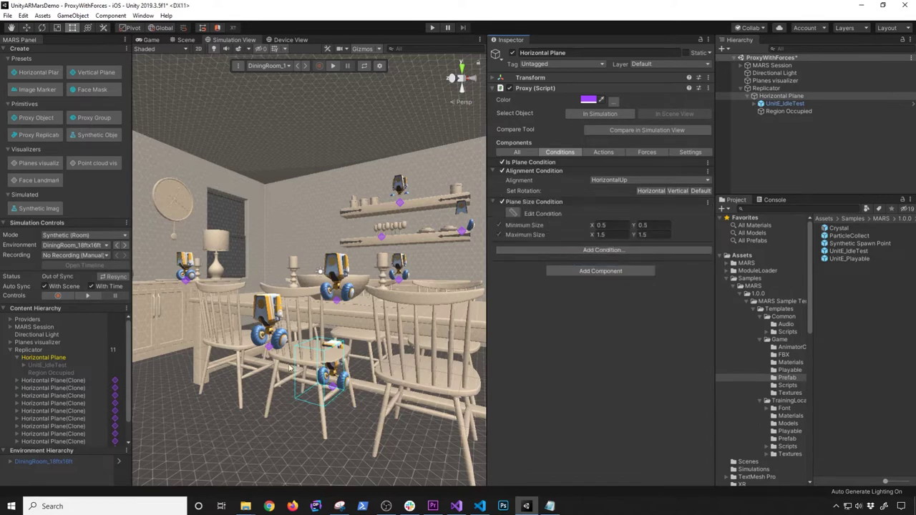
left_click(514, 152)
left_click(548, 152)
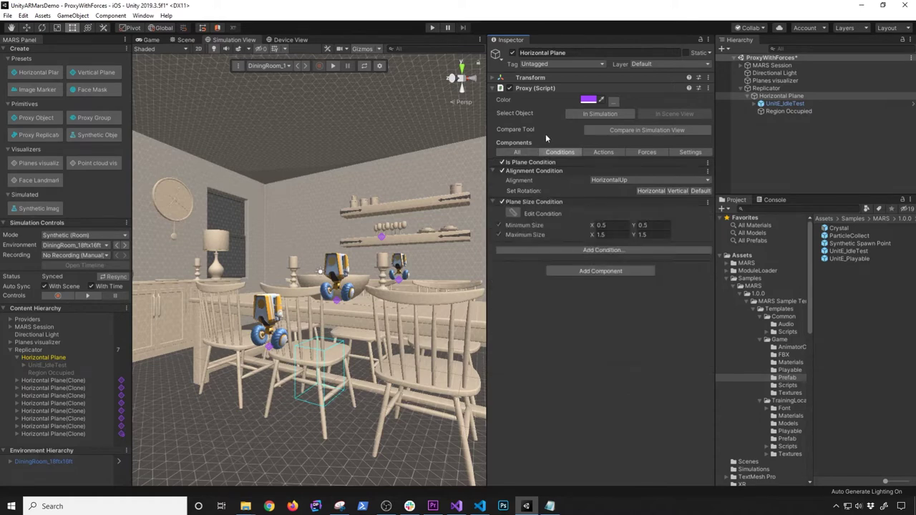
Compare Horizontal Plane in the Simulation View and turn off the maximum size limit of its Plane Size Condition
left_click(602, 130)
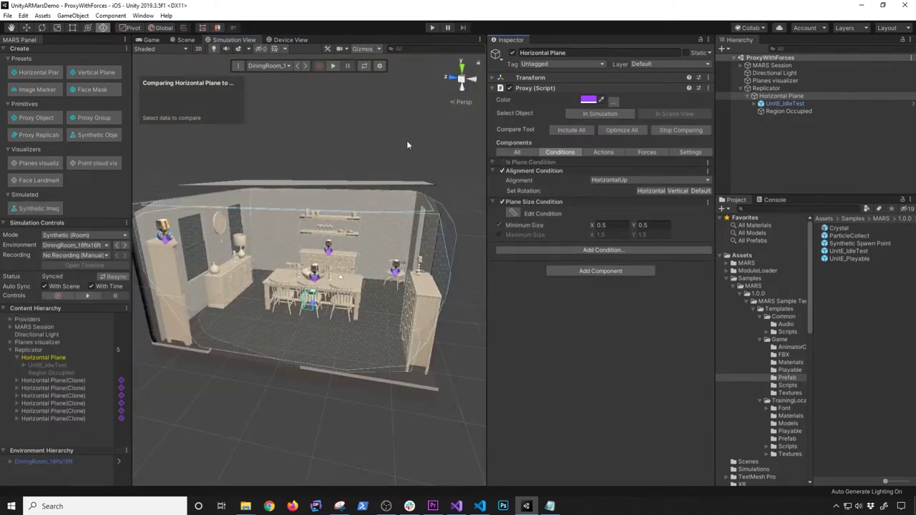
scroll(391, 312, "up", 5)
left_click_drag(383, 315, 350, 322, "alt")
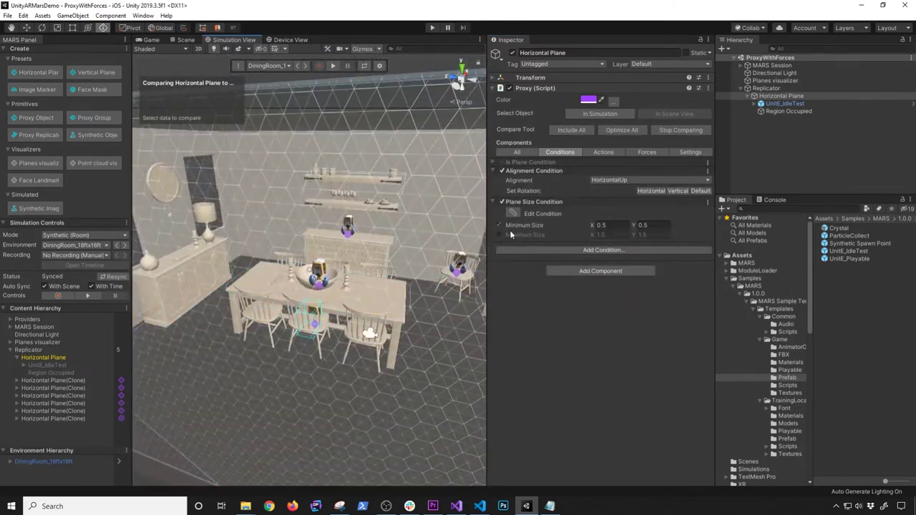
Re-enable Horizontal Plane's Is Plane Condition and restart the simulation to check the robots around the table
left_click(499, 163)
left_click(502, 163)
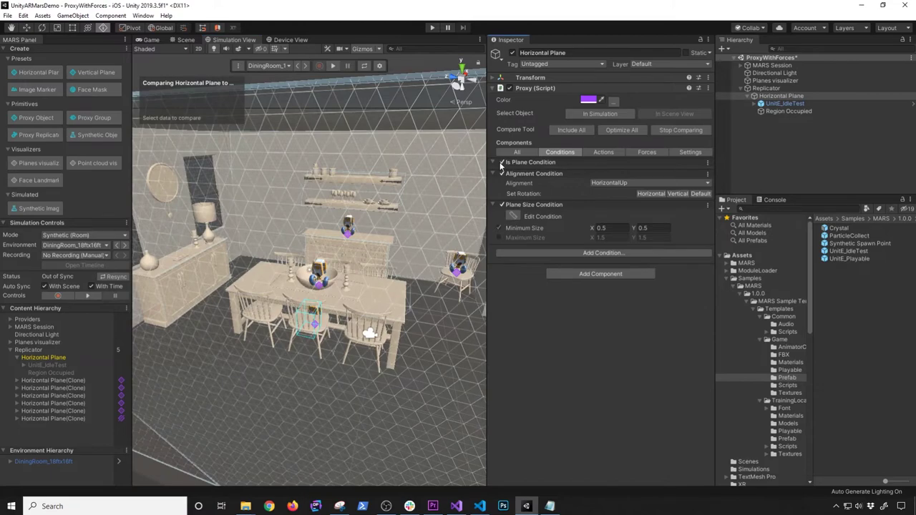
left_click(364, 66)
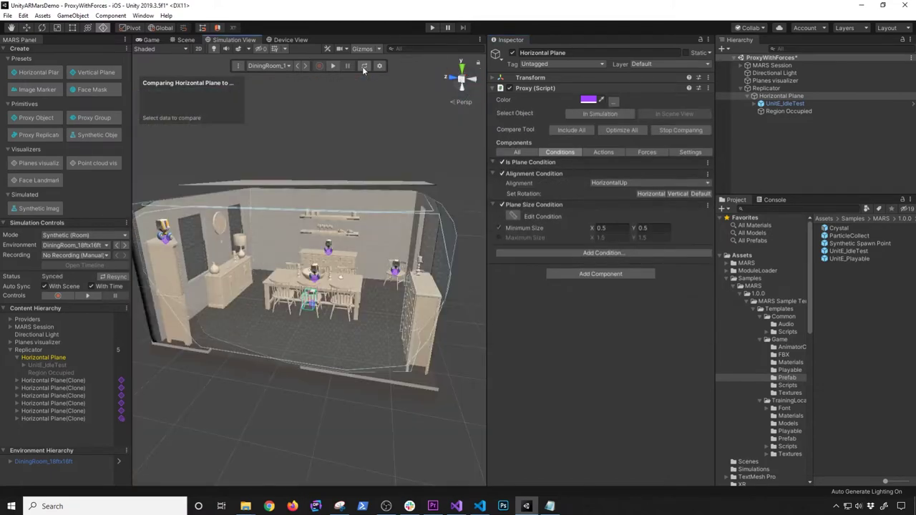
scroll(322, 236, "up", 5)
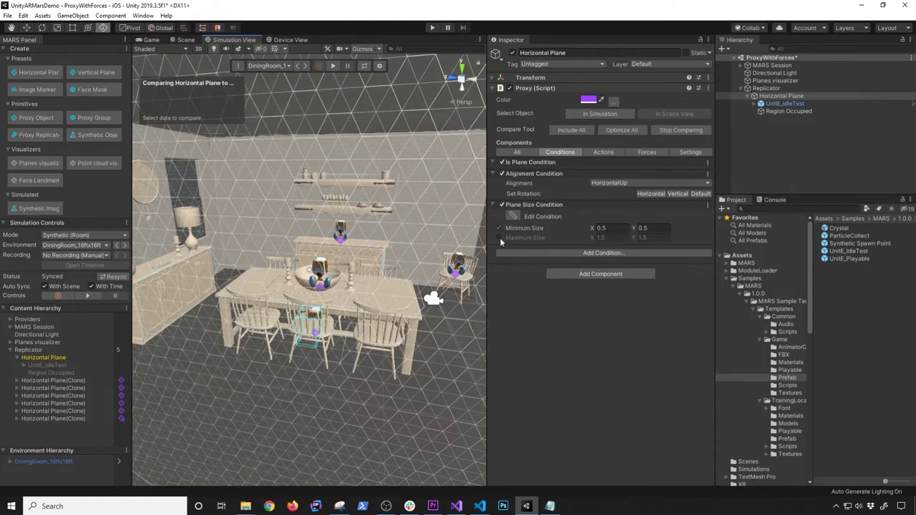
Add a Height Above Floor condition to the Horizontal Plane proxy
scroll(269, 358, "up", 3)
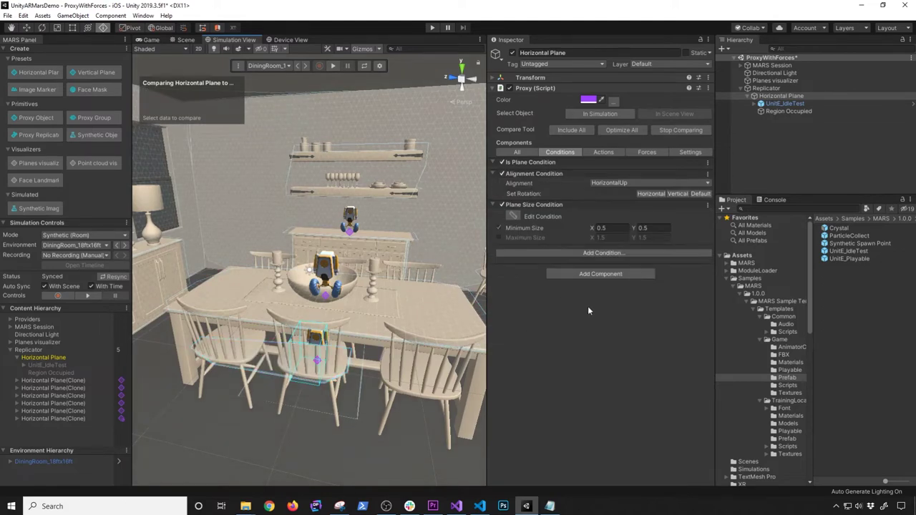
left_click_drag(308, 361, 240, 301, "alt")
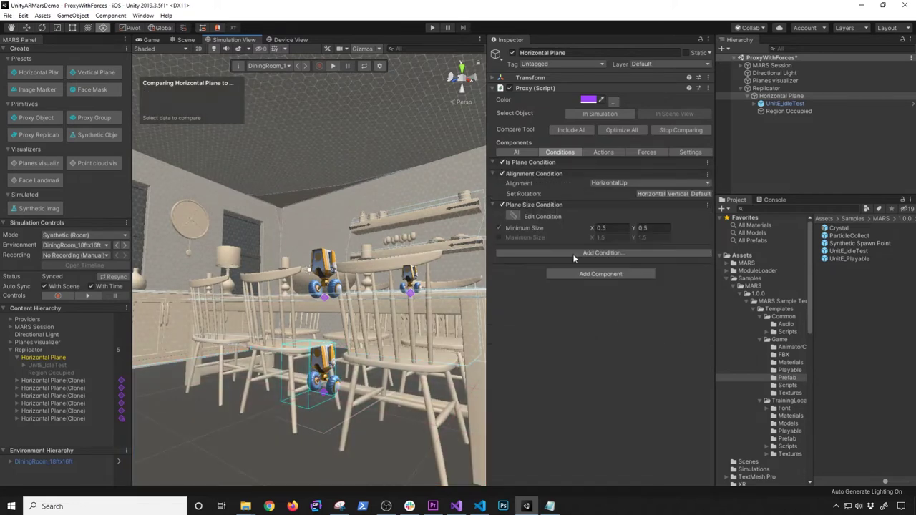
left_click(569, 252)
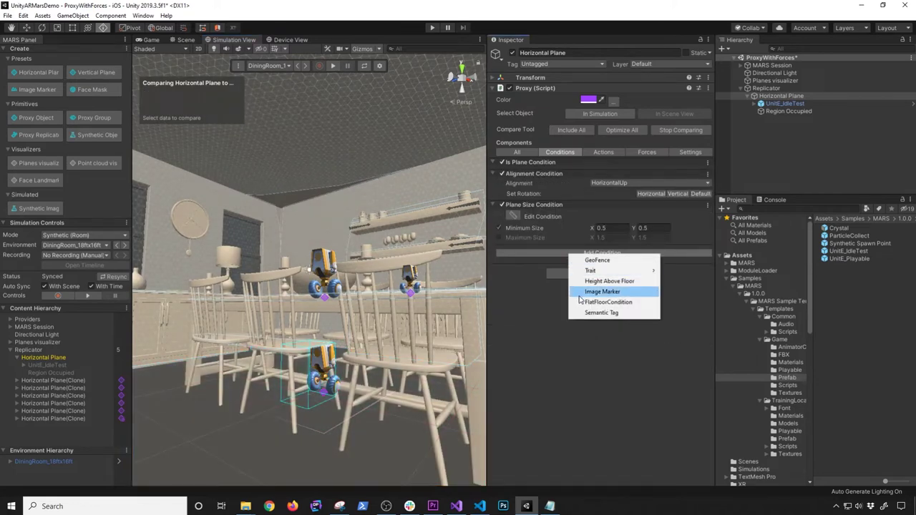
left_click(602, 281)
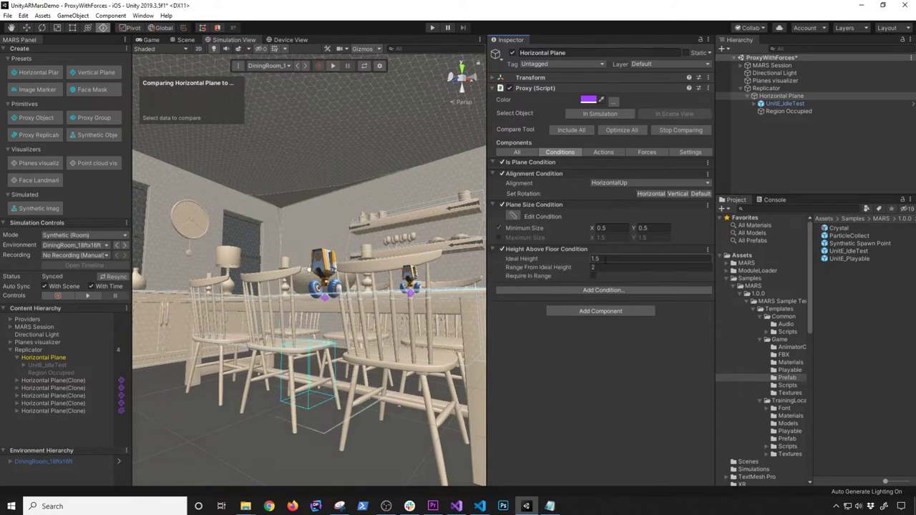
Set the Height Above Floor Condition's Ideal Height to 0.1 and Range From Ideal Height to 5
scroll(309, 270, "down", 5)
left_click_drag(311, 272, 380, 342, "alt")
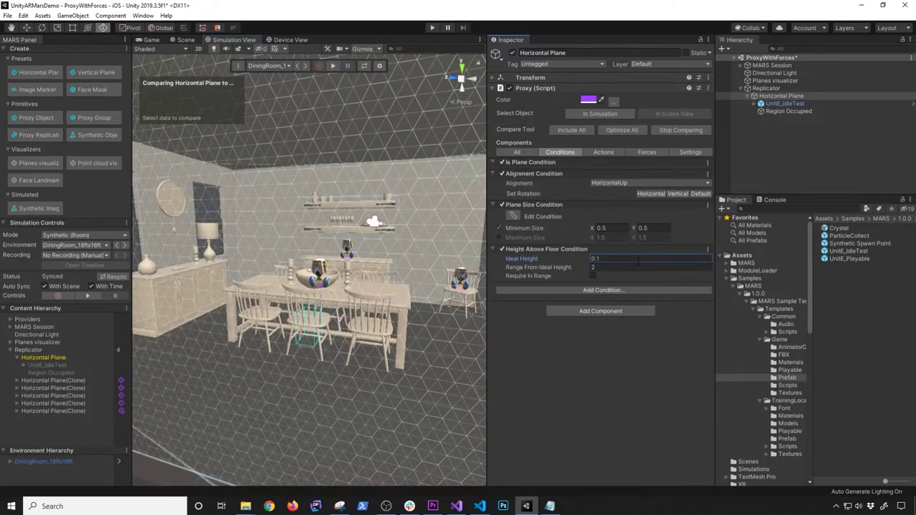
left_click_drag(380, 316, 322, 345, "alt")
left_click(609, 267)
left_click_drag(404, 317, 545, 367, "alt")
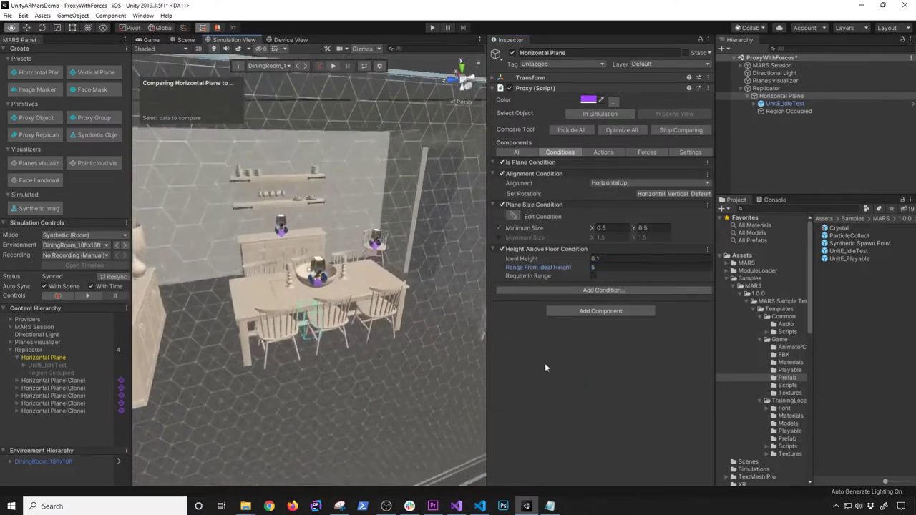
Switch the Height Above Floor Condition off and back on to compare the matched robots, and save the scene
left_click(502, 248)
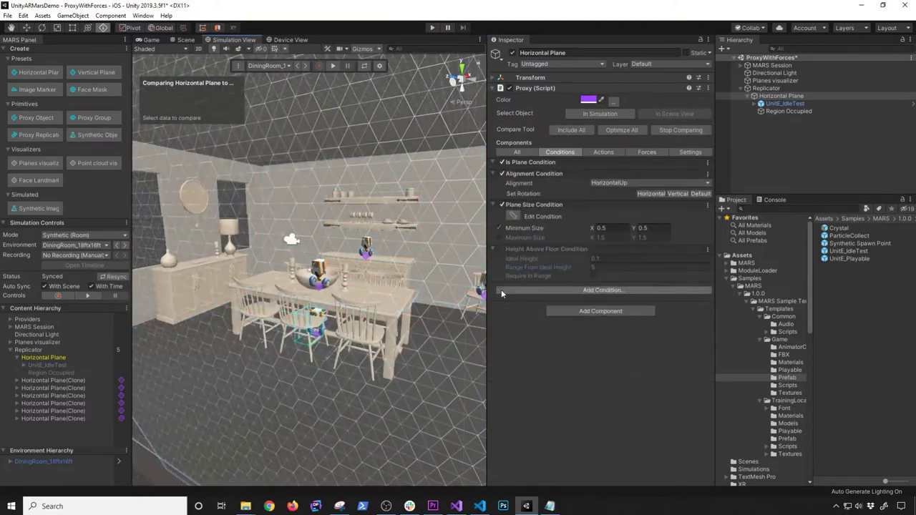
left_click(504, 251)
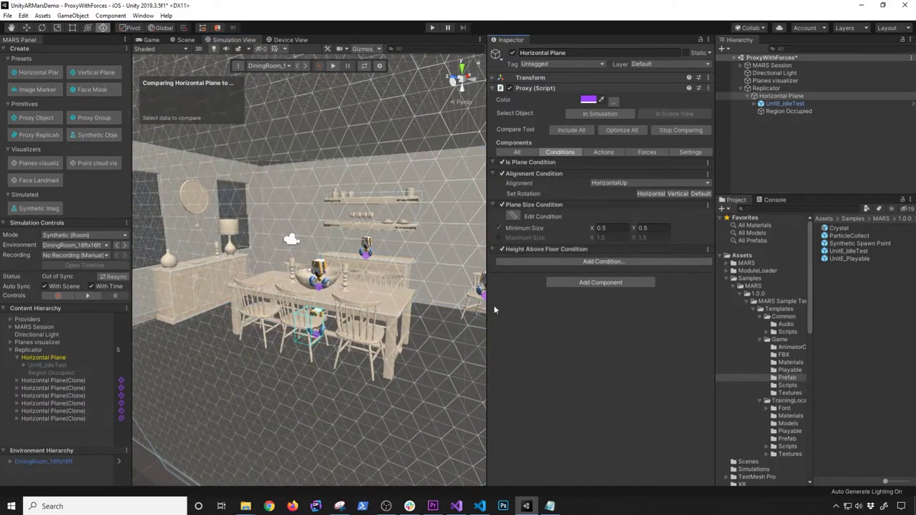
key("ctrl+s")
mouse_move(379, 265)
left_mouse_down("alt")
mouse_move(430, 246)
mouse_move(302, 331)
left_mouse_up("alt")
scroll(340, 265, "up", 5)
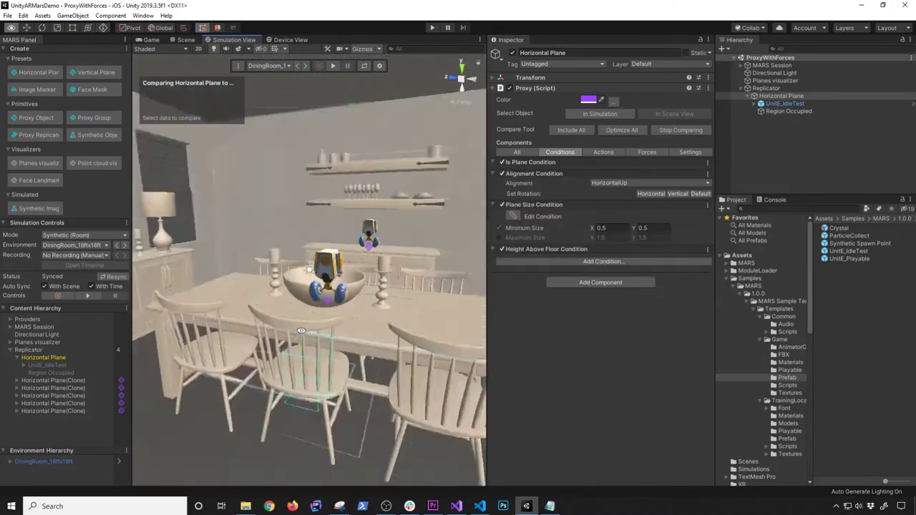
right_click_drag(302, 331, 228, 330)
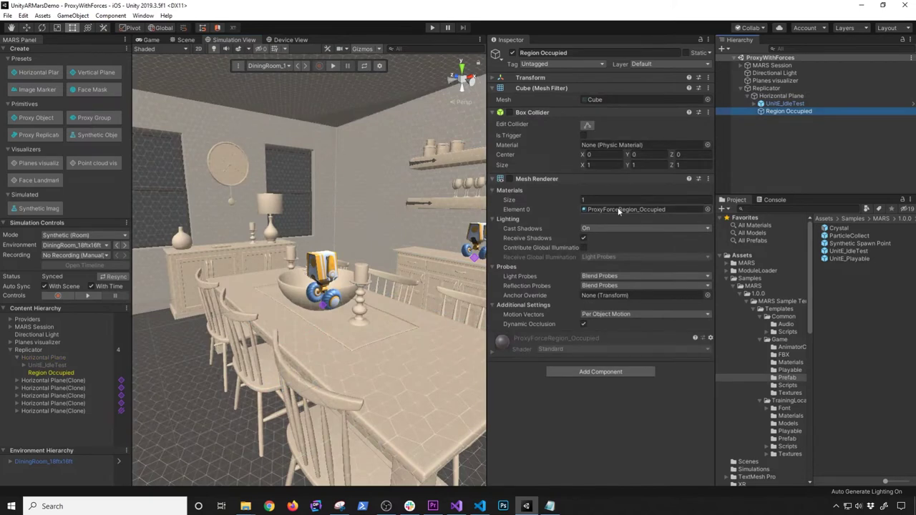
Enable the Mesh Renderer of Region Occupied to show the occupied volume around the robots
left_click(509, 181)
left_click(510, 181)
left_click_drag(325, 290, 405, 228, "alt")
scroll(435, 290, "up", 3)
scroll(429, 292, "down", 2)
In the Scene view's front view, make Region Occupied slightly taller and slightly narrower to fit around the robot
left_click(185, 40)
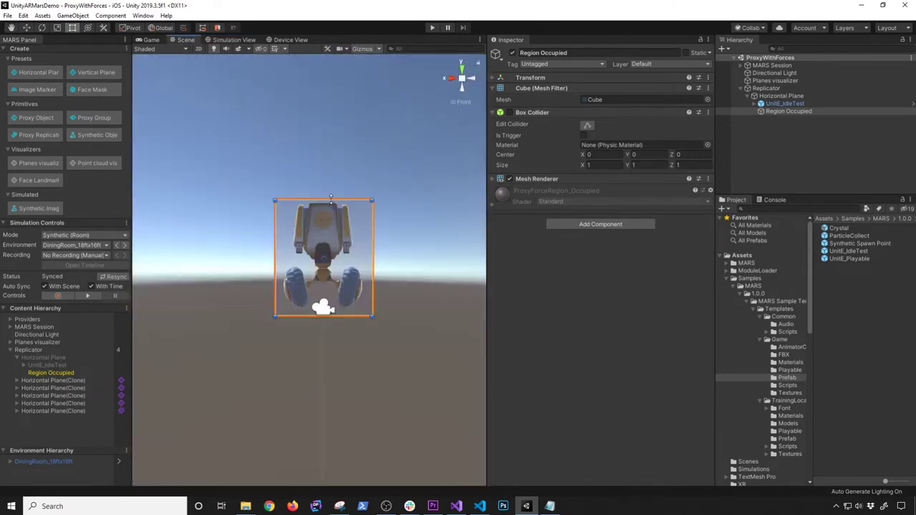
left_click(331, 196)
left_click(776, 112)
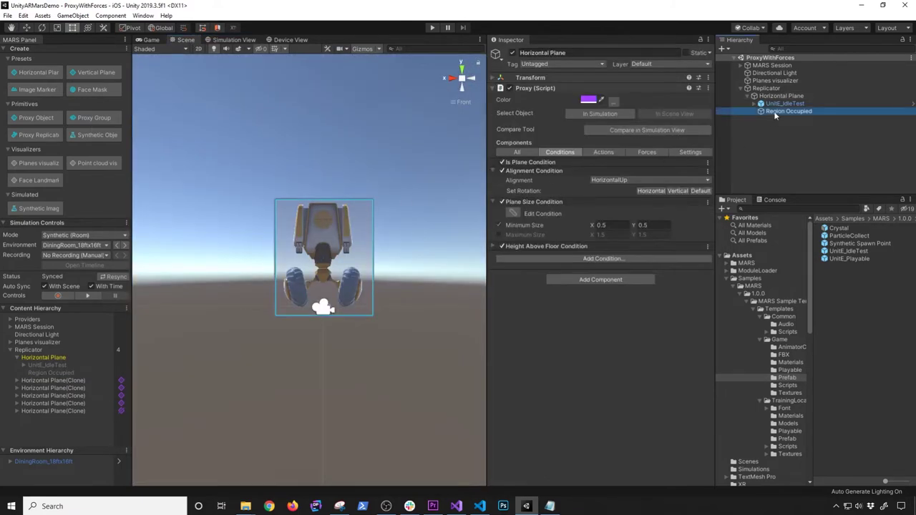
left_click_drag(344, 198, 343, 194)
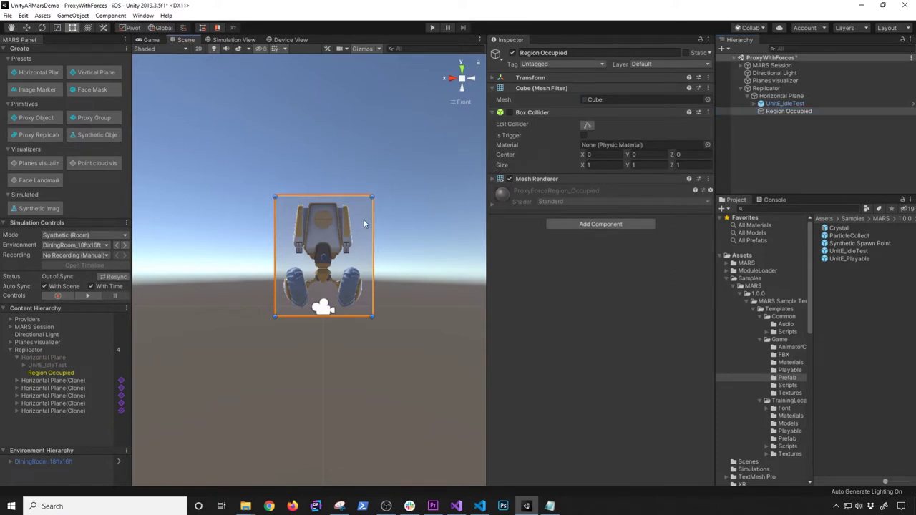
left_click_drag(371, 222, 368, 222)
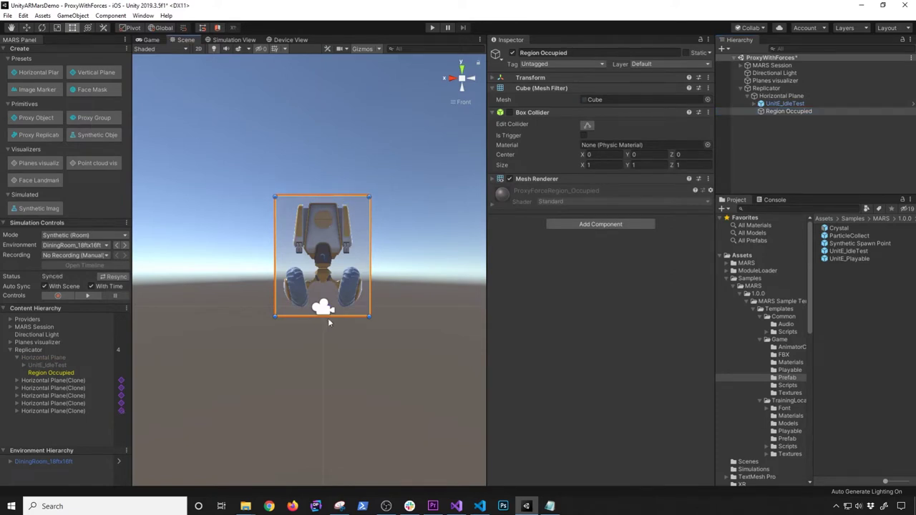
left_click_drag(331, 317, 331, 318)
From the right view, extend Region Occupied outward on both sides of the robot and save the scene
left_click(452, 78)
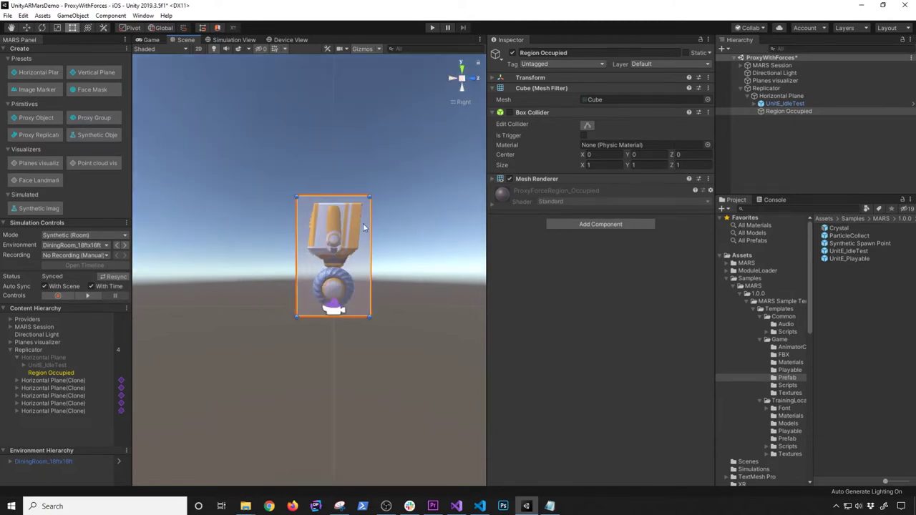
left_click_drag(369, 222, 379, 222)
left_click_drag(297, 236, 287, 244)
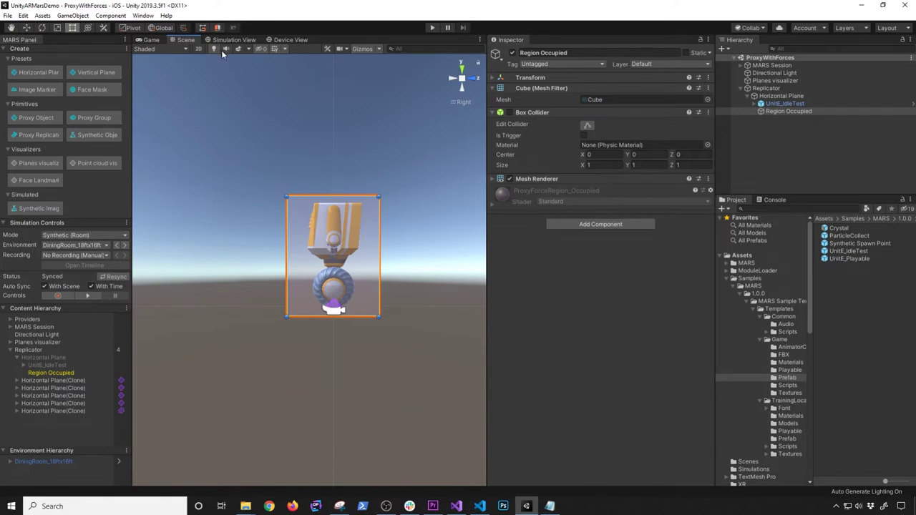
Run the scene in play mode, look around the dining room to check the robots' occupied regions, and stop it
left_click(283, 40)
left_click(432, 27)
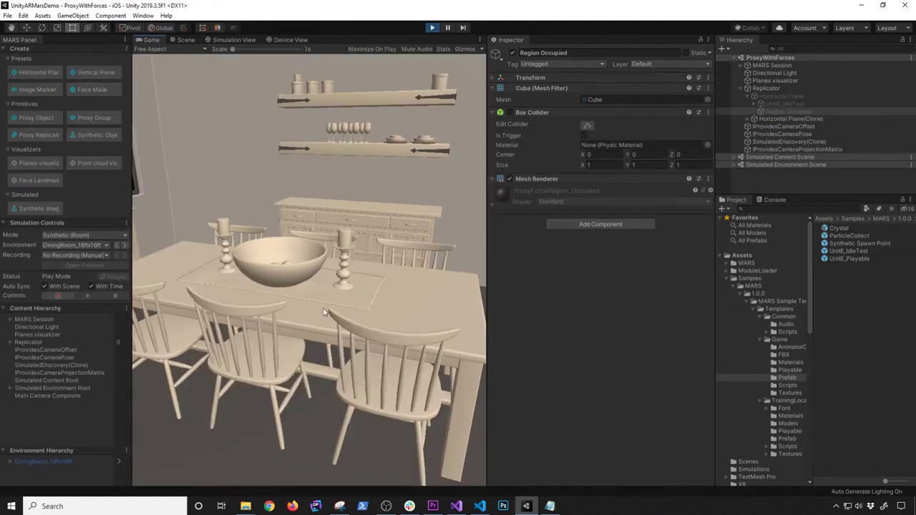
mouse_move(324, 312)
right_mouse_down()
mouse_move(306, 319)
mouse_move(309, 300)
mouse_move(347, 317)
mouse_move(346, 335)
mouse_move(366, 306)
mouse_move(394, 321)
mouse_move(387, 311)
mouse_move(395, 332)
mouse_move(372, 352)
mouse_move(307, 297)
mouse_move(265, 313)
mouse_move(356, 297)
mouse_move(236, 236)
mouse_move(203, 277)
mouse_move(208, 254)
mouse_move(199, 257)
mouse_move(193, 206)
mouse_move(225, 201)
mouse_move(241, 238)
mouse_move(351, 290)
mouse_move(428, 288)
mouse_move(477, 311)
mouse_move(336, 292)
mouse_move(370, 320)
mouse_move(374, 354)
mouse_move(351, 322)
mouse_move(225, 267)
mouse_move(282, 280)
mouse_move(354, 275)
right_mouse_up()
key("w")
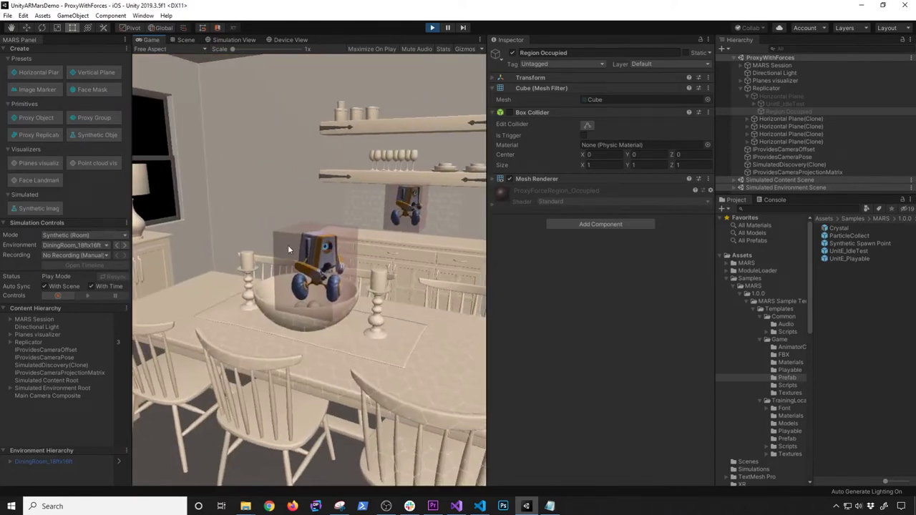
left_click(432, 27)
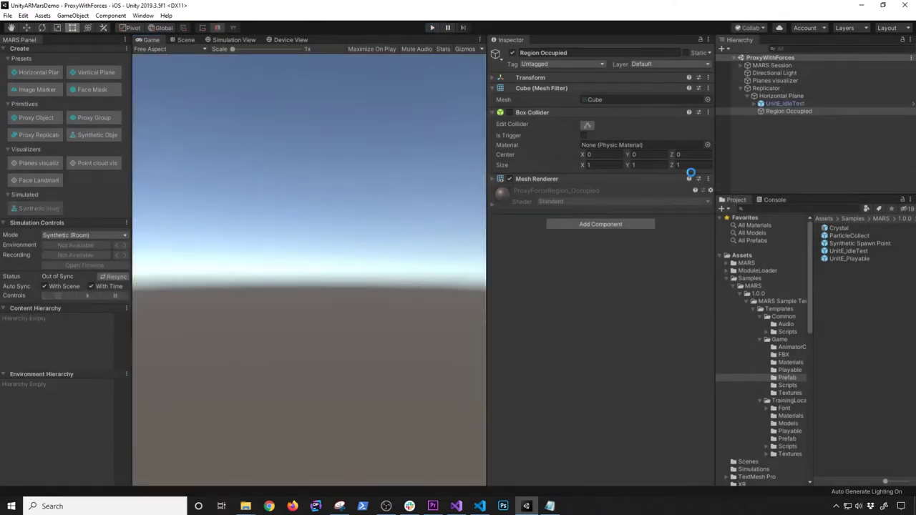
Show the forces of the Horizontal Plane proxy under Replicator
left_click(772, 91)
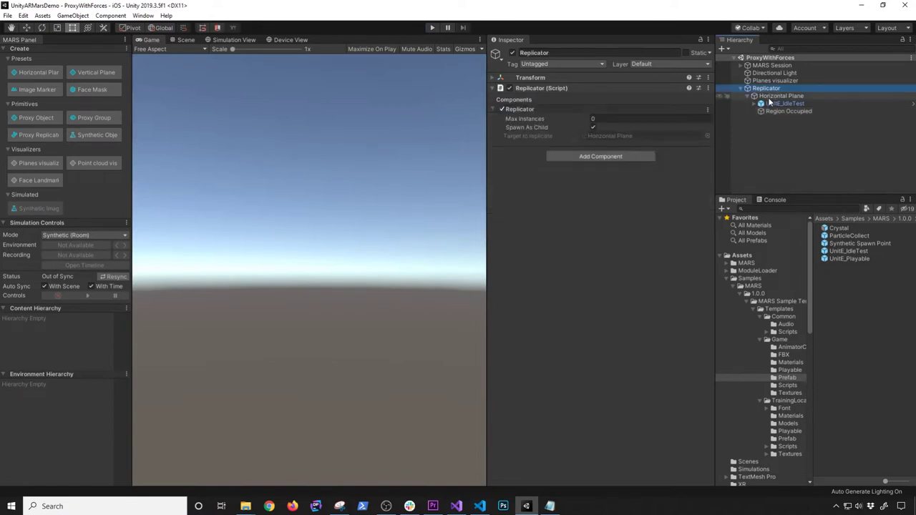
left_click(774, 95)
left_click(648, 139)
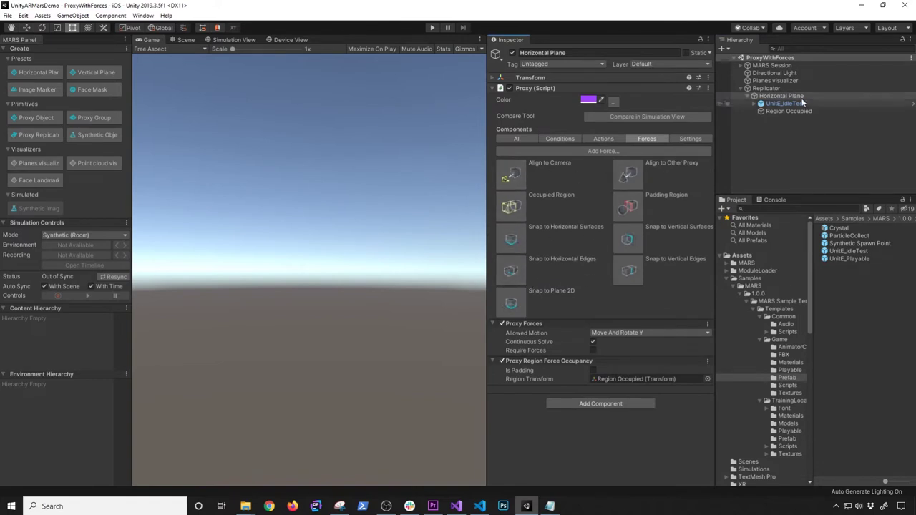
Duplicate the ProxyWithForces scene in the Scenes folder and name the copy ProxyWithAlignToCameraForce
left_click(726, 279)
left_click(747, 286)
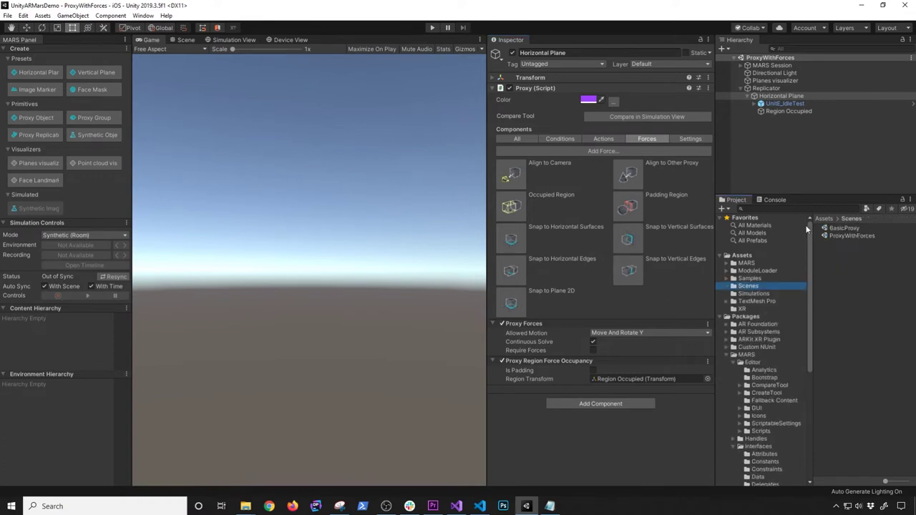
left_click(856, 238)
key("ctrl+d")
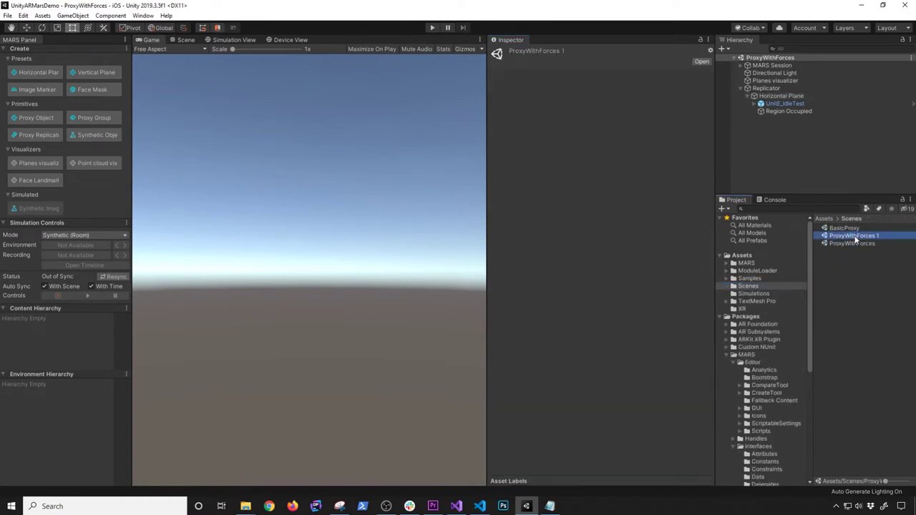
key("F2")
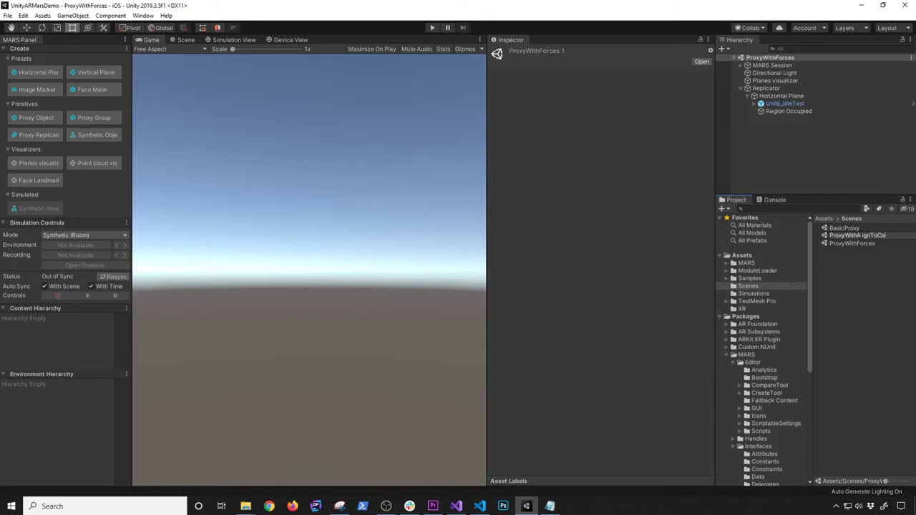
key("Return")
Rename the original ProxyWithForces scene as ProxyWithOccupiedRegionForces and reload it
left_click(854, 244)
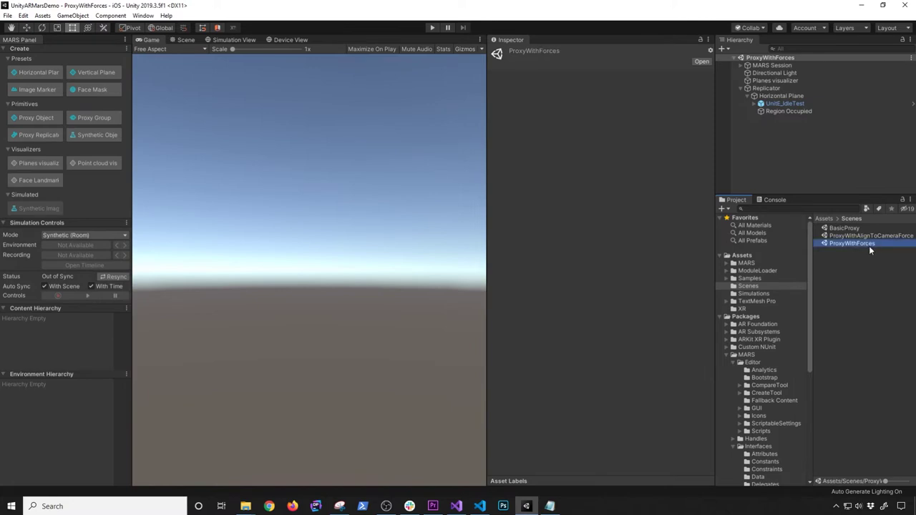
left_click(796, 96)
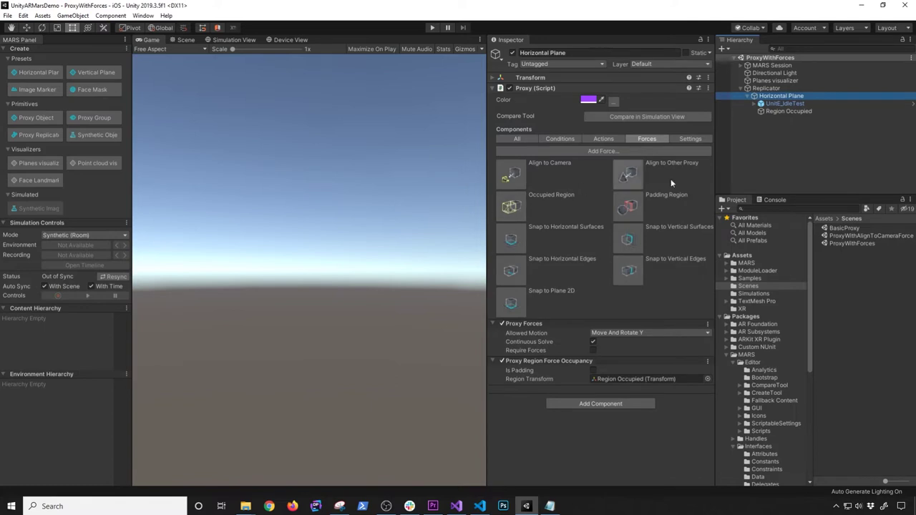
left_click(854, 243)
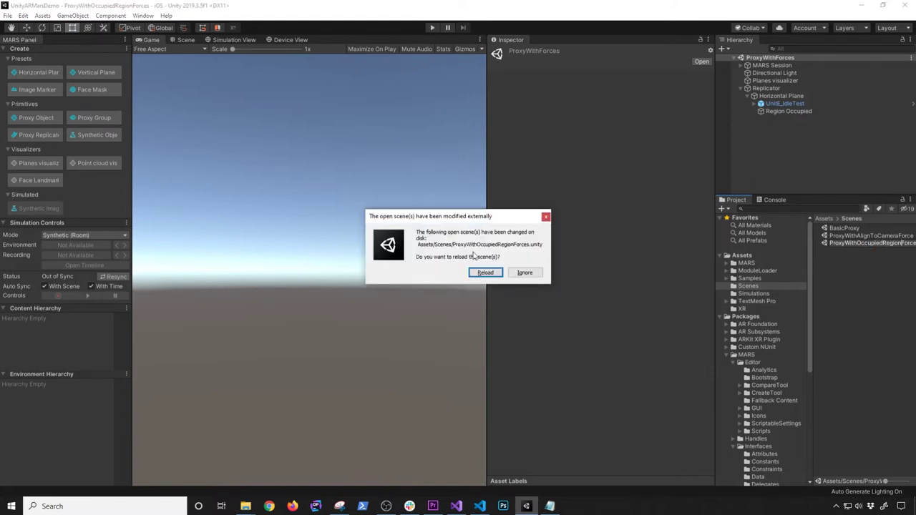
left_click(485, 272)
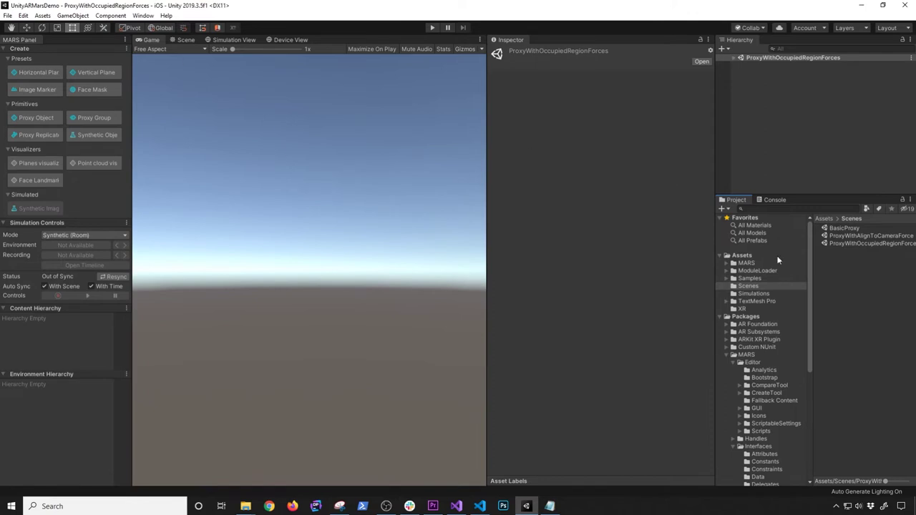
Open the BasicProxy scene briefly, and switch to the ProxyWithAlignToCameraForce scene
double_click(859, 228)
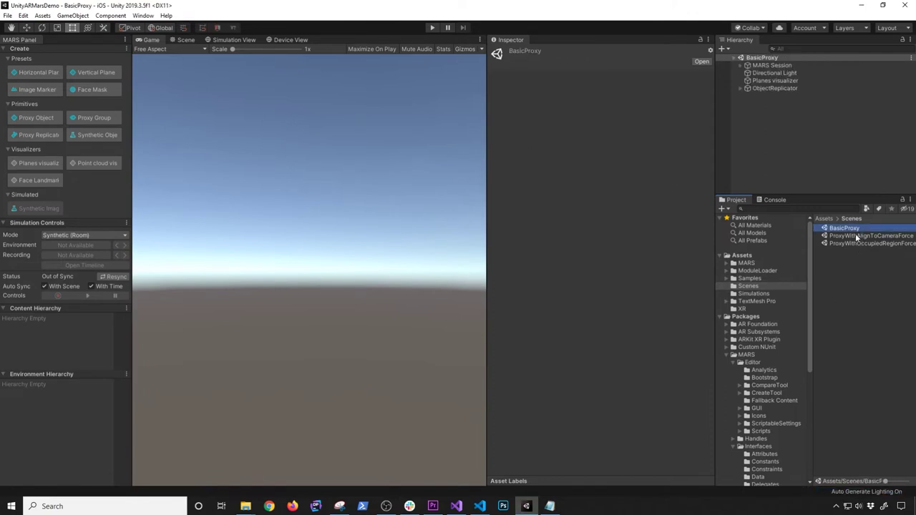
left_click(857, 236)
double_click(857, 237)
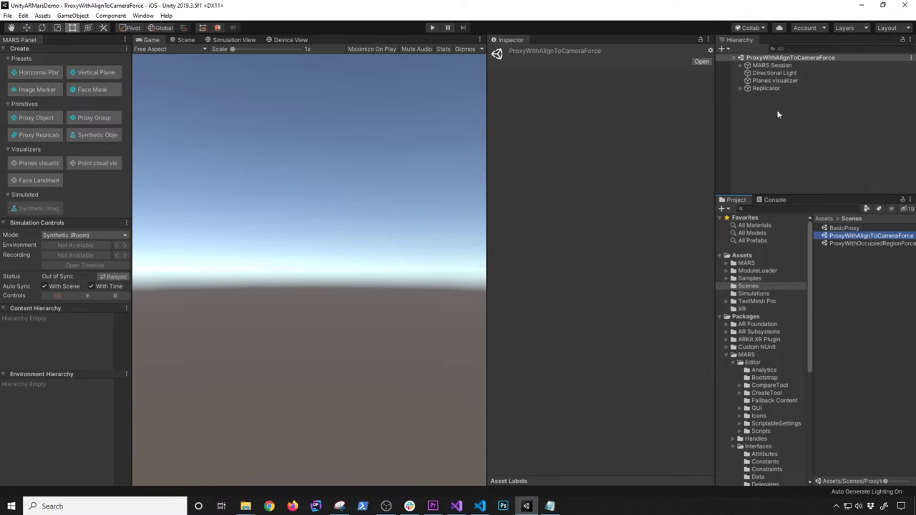
Select Replicator and examine the replicated robots around the dining table in the Simulation View
left_click(759, 86)
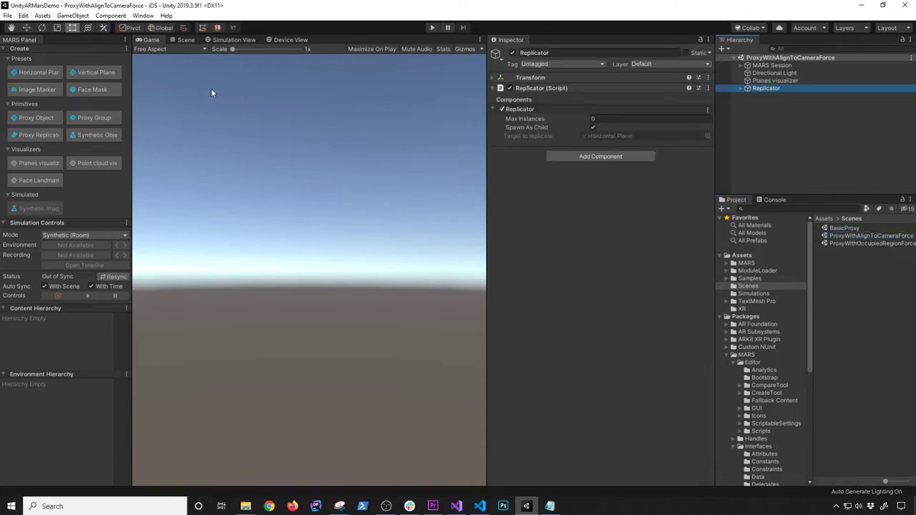
left_click(186, 39)
left_click(233, 39)
left_click_drag(229, 308, 335, 359, "alt")
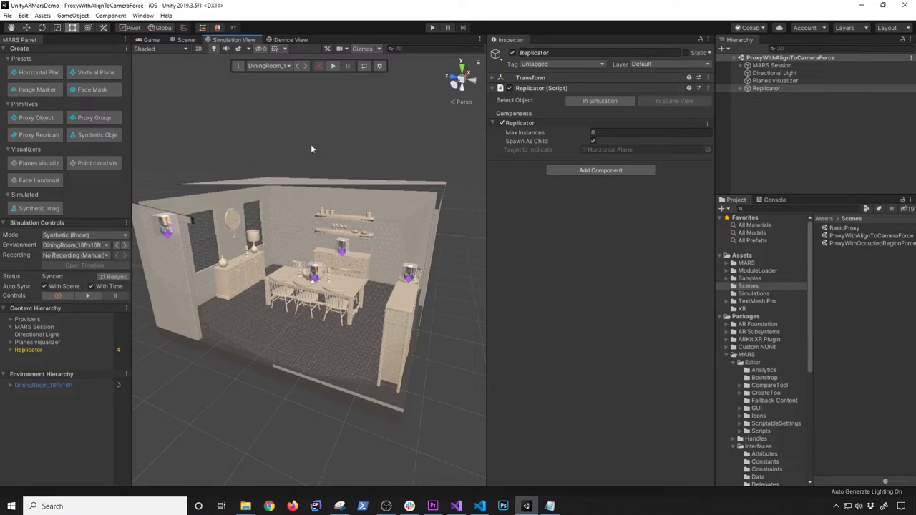
scroll(320, 184, "up", 5)
scroll(320, 184, "up", 2)
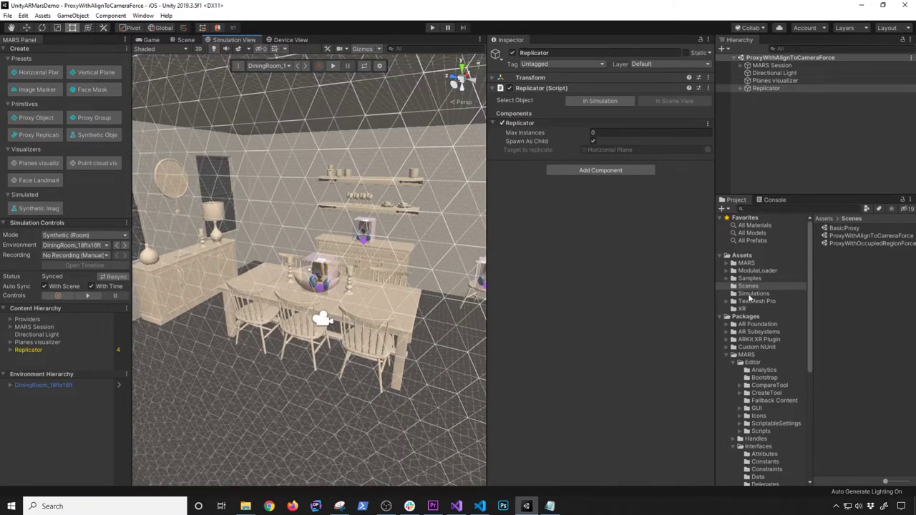
Expand the MARS assets folder and reveal the Horizontal Plane proxy under Replicator
left_click(748, 264)
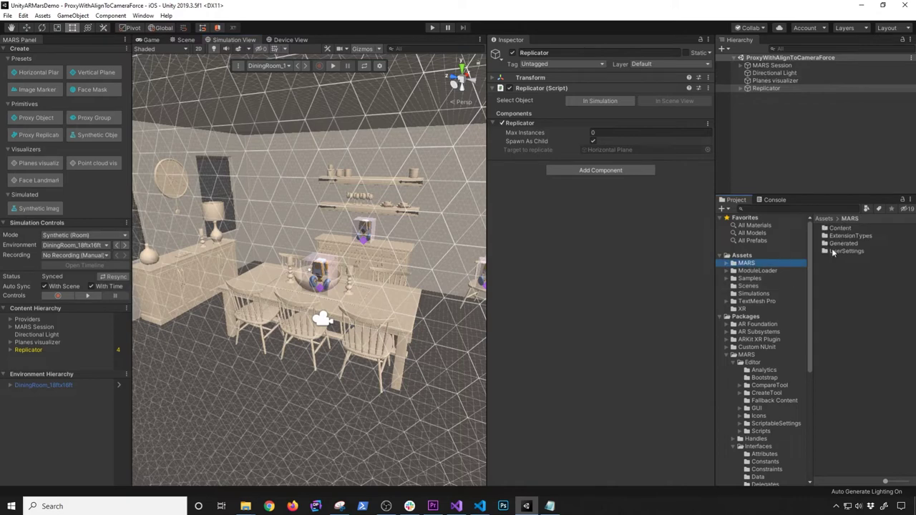
left_click(727, 263)
left_click(741, 89)
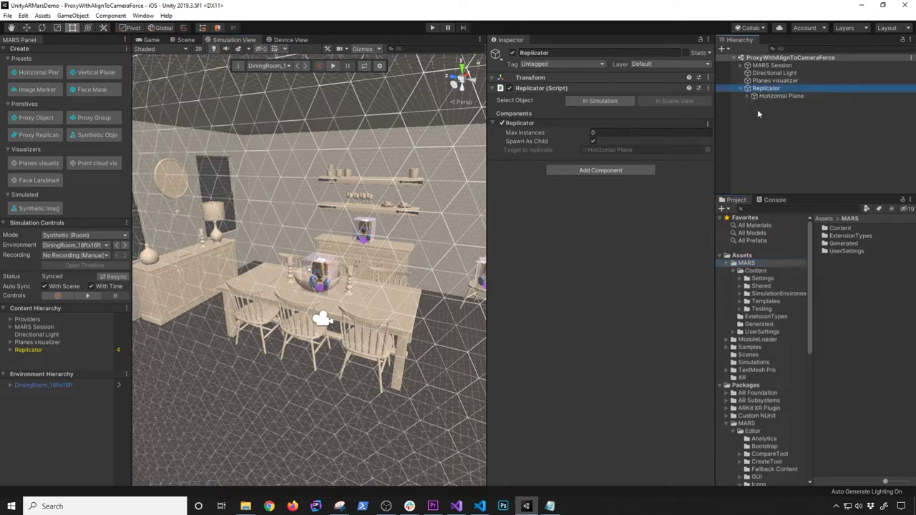
Delete the UnitE_IdleTest robot from the Horizontal Plane proxy under Replicator
left_click(763, 96)
left_click(748, 96)
left_click(764, 111)
left_click(768, 105)
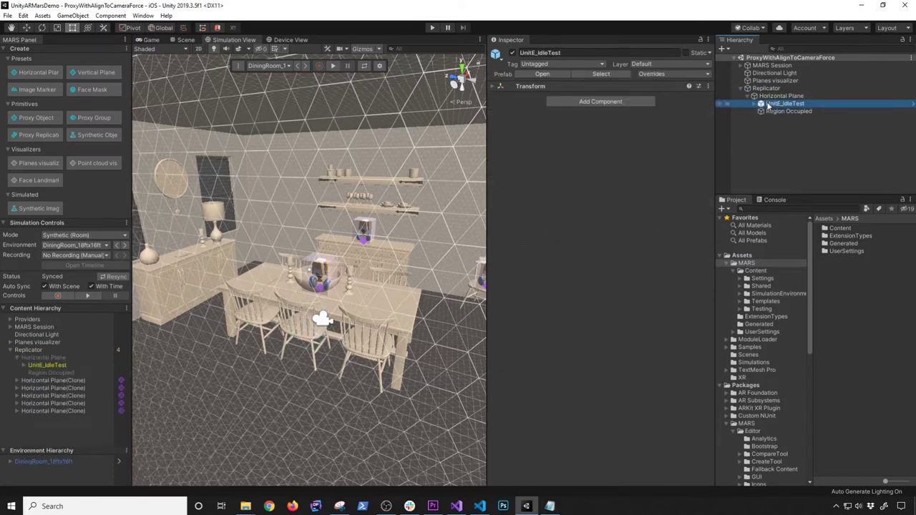
key("Delete")
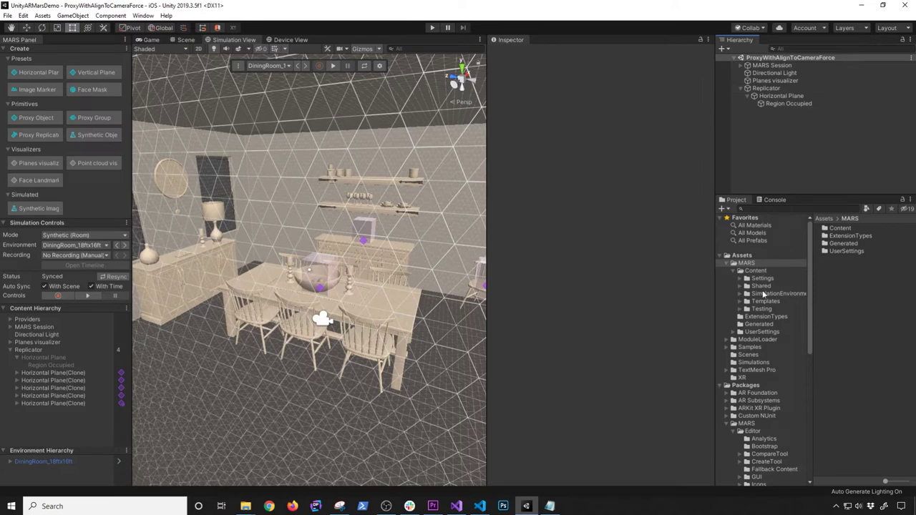
Add the Crystal prefab from the MARS sample templates' Game Prefab folder as a child of Horizontal Plane and save the scene
left_click(750, 348)
double_click(843, 229)
double_click(843, 229)
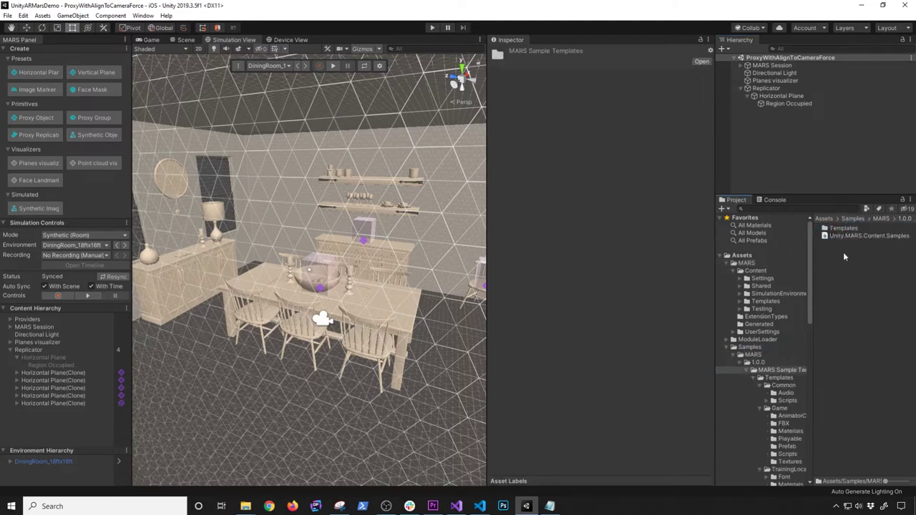
double_click(844, 229)
double_click(835, 235)
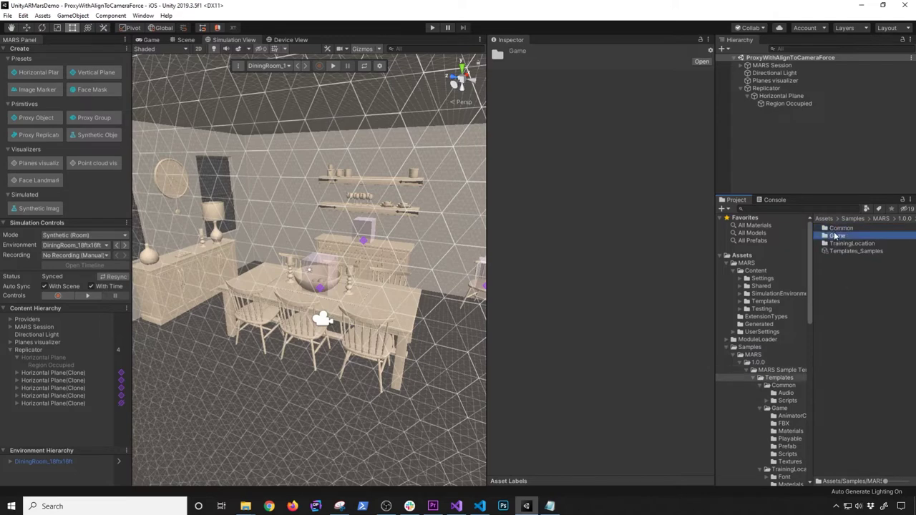
double_click(842, 259)
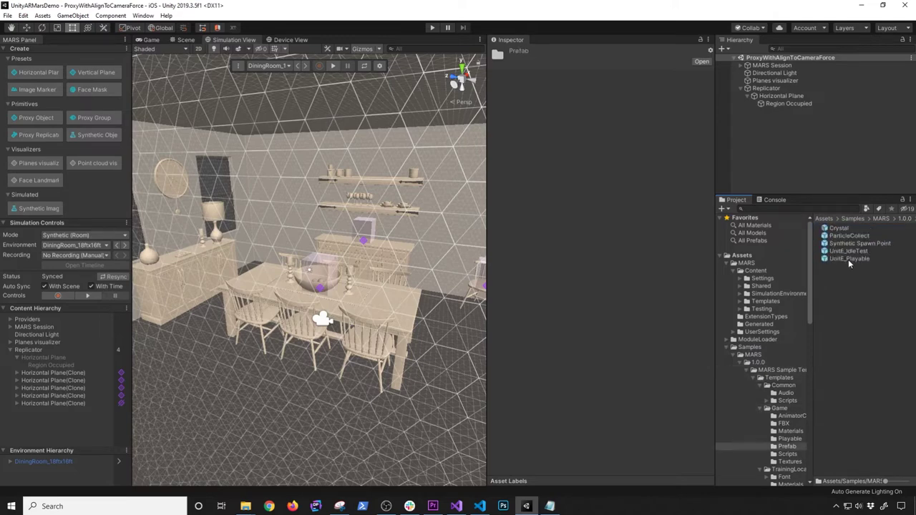
left_click_drag(839, 229, 783, 100)
key("ctrl+s")
left_click_drag(401, 240, 300, 273, "alt")
right_click_drag(299, 273, 409, 266)
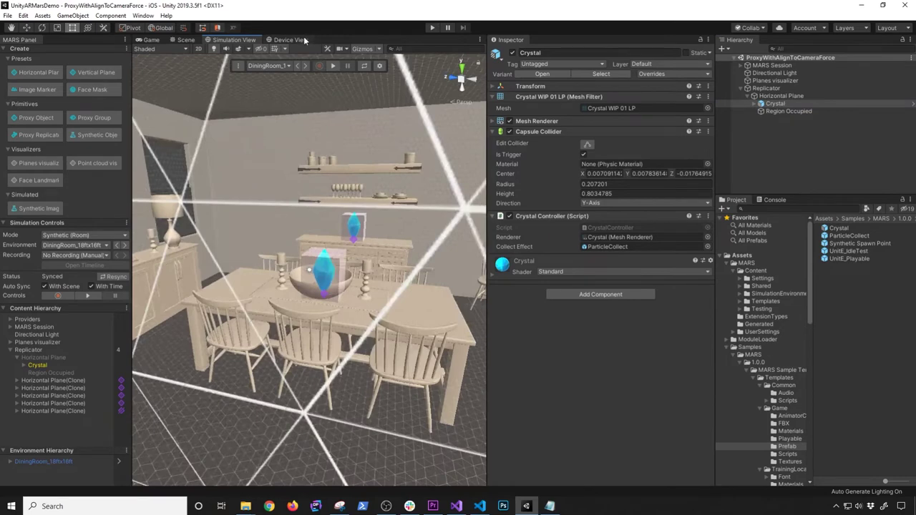
Play the scene, move around the dining table to examine the crystals with their occupied regions, and stop playback
left_click(433, 28)
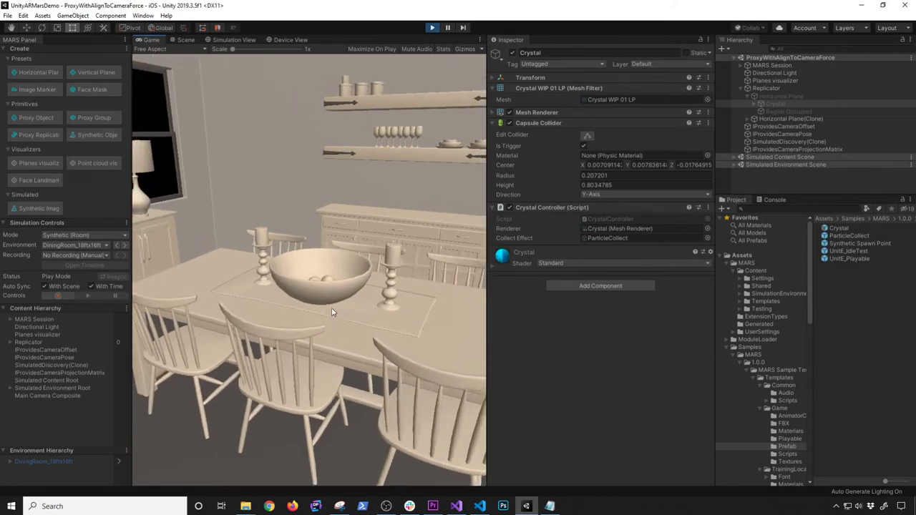
key("w")
right_click_drag(332, 309, 666, 350)
key("w")
key("w")
key("w")
mouse_move(334, 366)
right_mouse_down()
mouse_move(339, 387)
mouse_move(509, 388)
mouse_move(506, 365)
right_mouse_up()
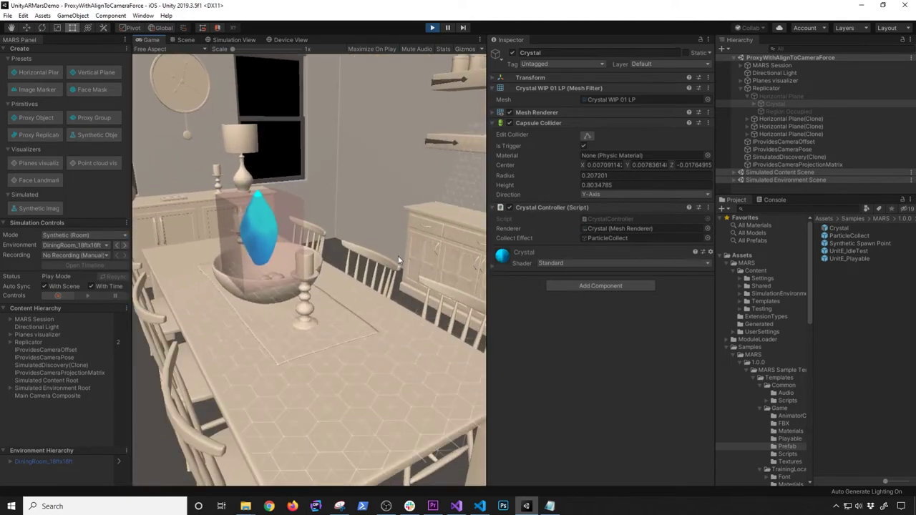
left_click(433, 27)
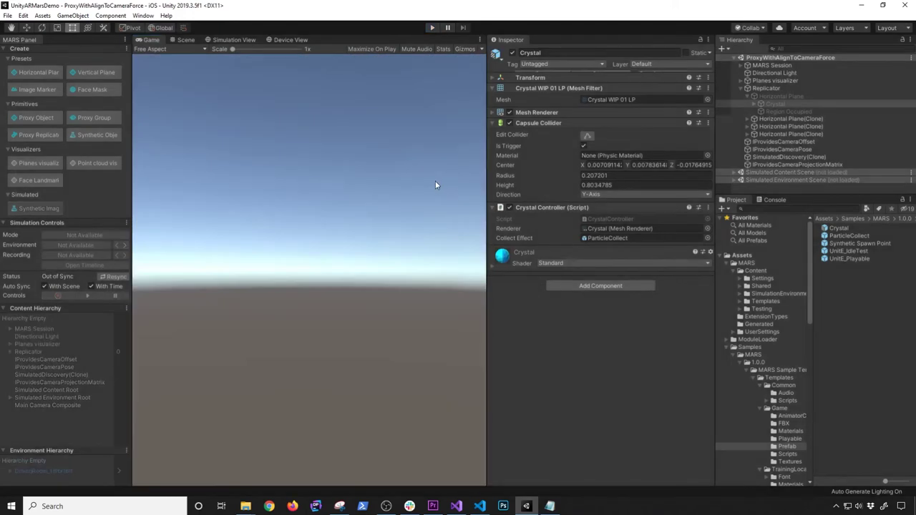
Remove Proxy Forces and Proxy Region Force Occupancy from Horizontal Plane, and delete its Region Occupied child object
left_click(788, 96)
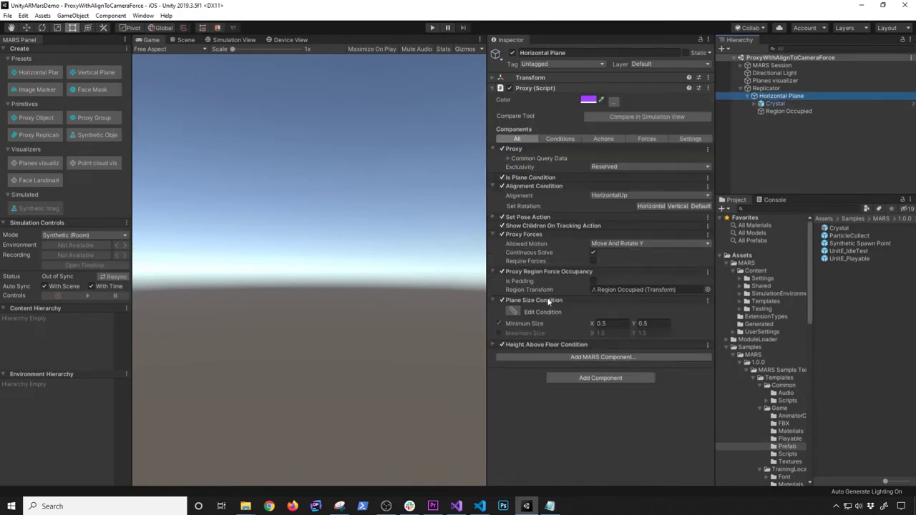
left_click(525, 301)
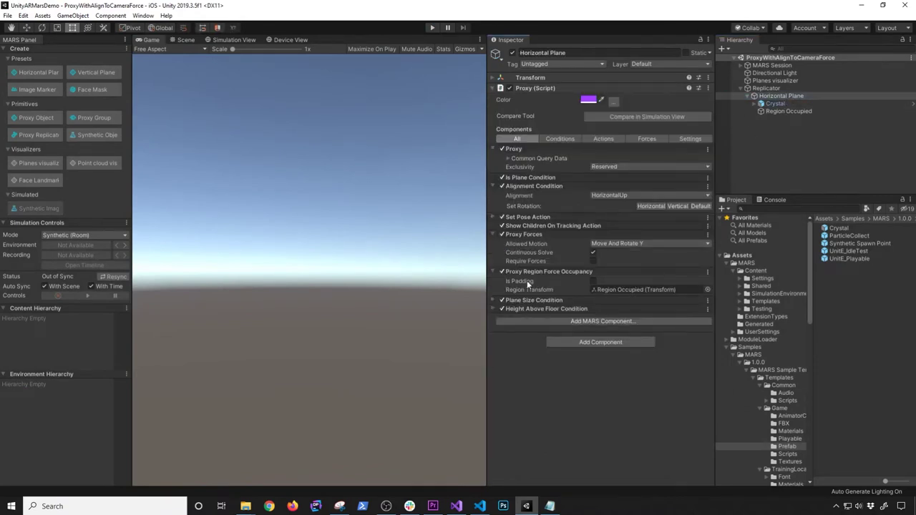
left_click(533, 274)
left_click(557, 186)
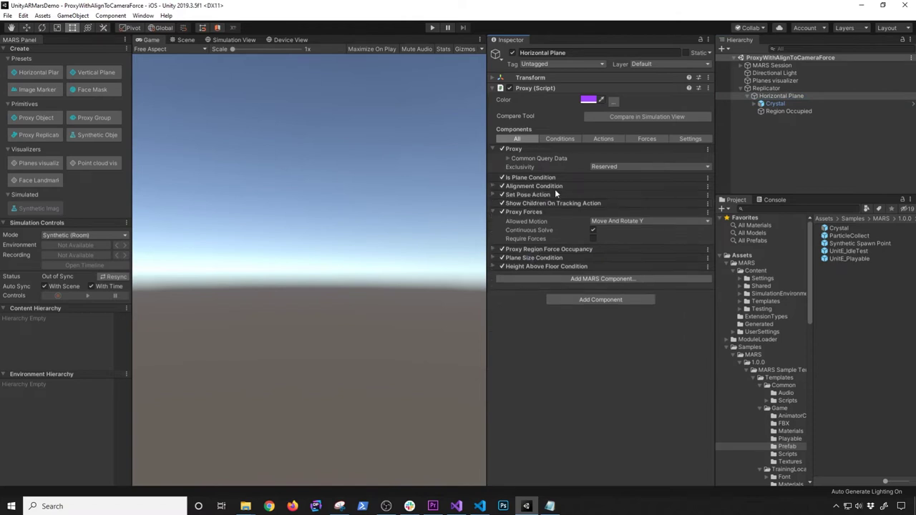
left_click(655, 139)
left_click(708, 166)
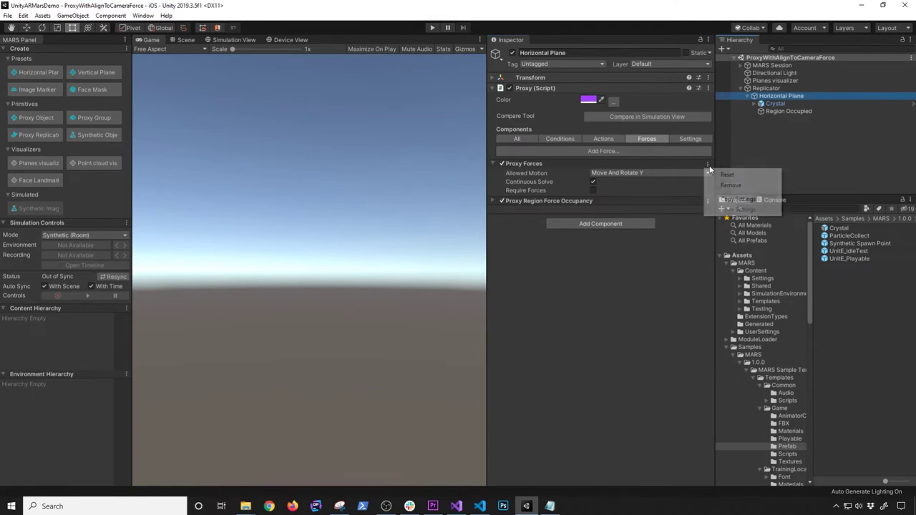
left_click(730, 184)
left_click(707, 164)
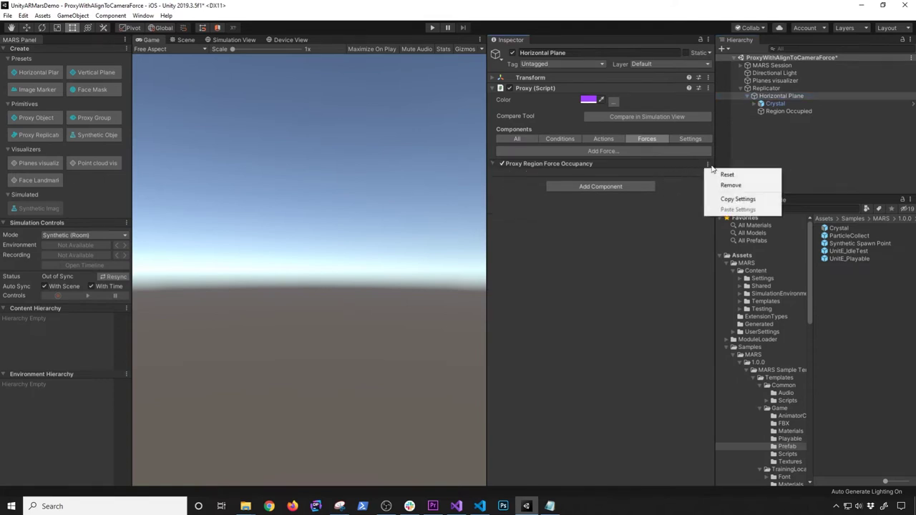
left_click(724, 184)
left_click(788, 111)
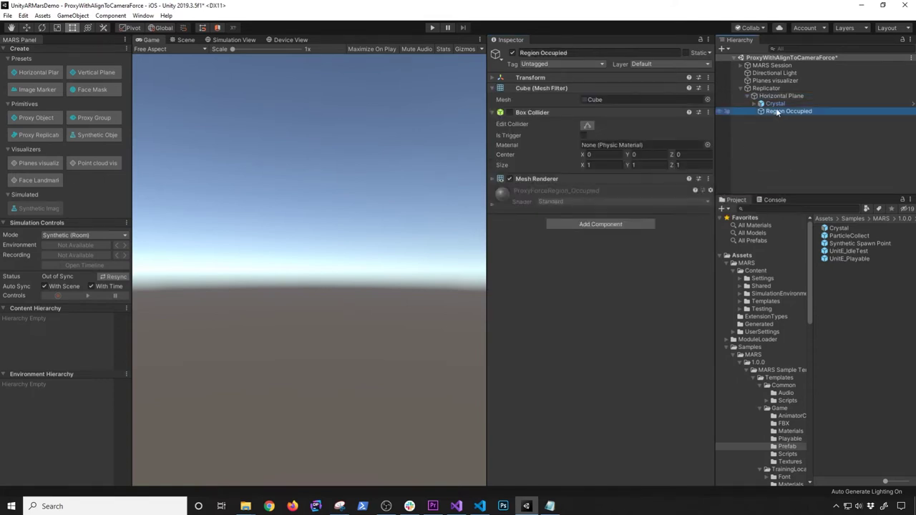
key("Delete")
Add a Proxy Alignment Force targeting MainCameraProxy to Horizontal Plane, and view the crystals up close in the Simulation View
left_click(779, 96)
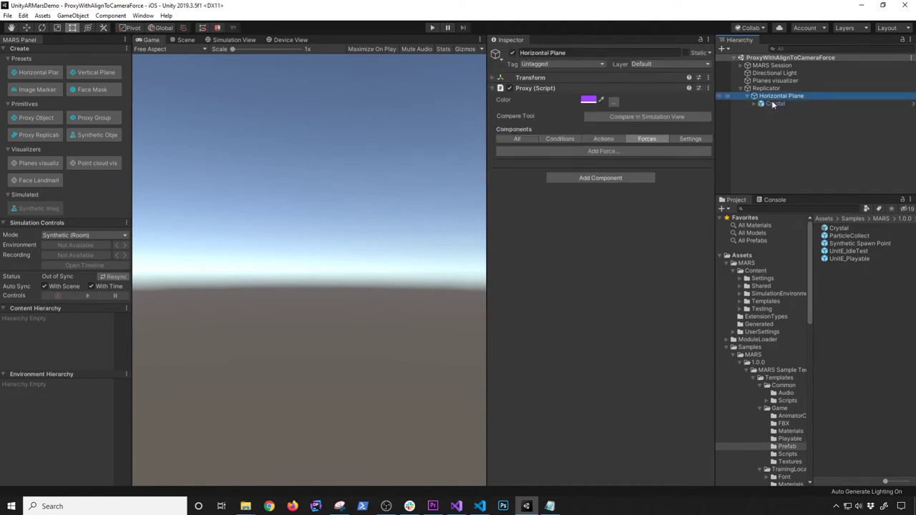
left_click(615, 151)
left_click(524, 175)
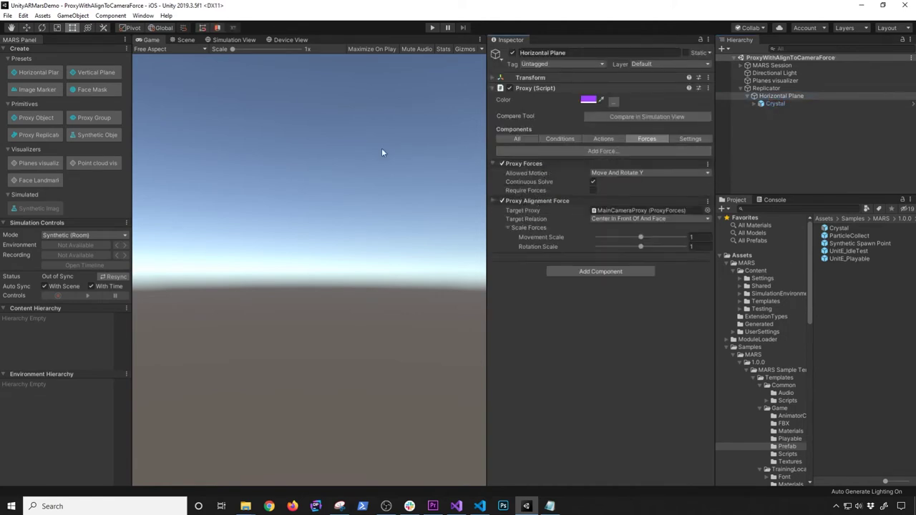
left_click(234, 39)
scroll(357, 244, "up", 6)
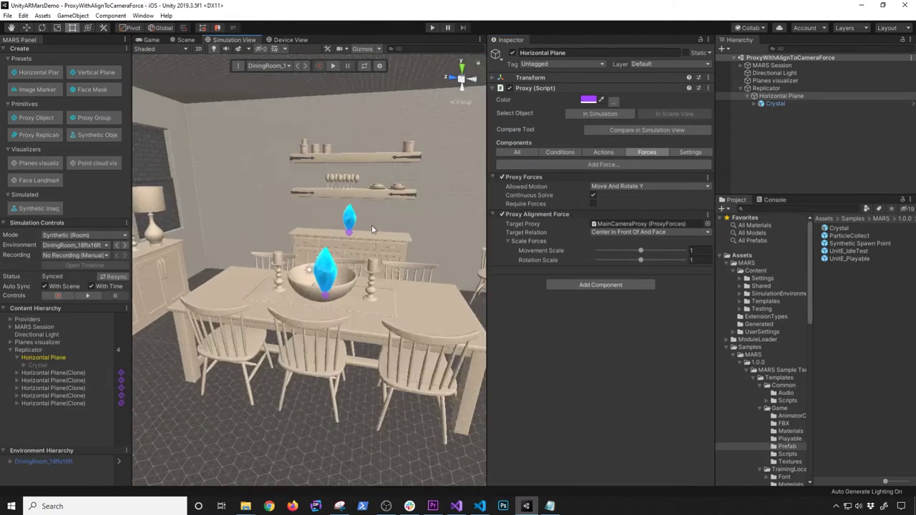
left_click_drag(358, 259, 290, 265, "alt")
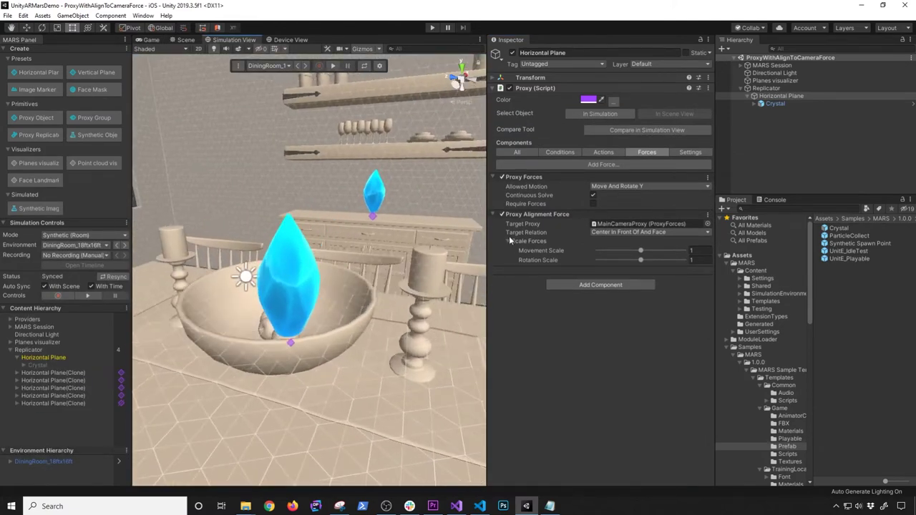
Set the Allowed Motion of Proxy Forces to Move And Rotate Freely and review the alignment force's Target Relation options
left_click(592, 195)
left_click(614, 186)
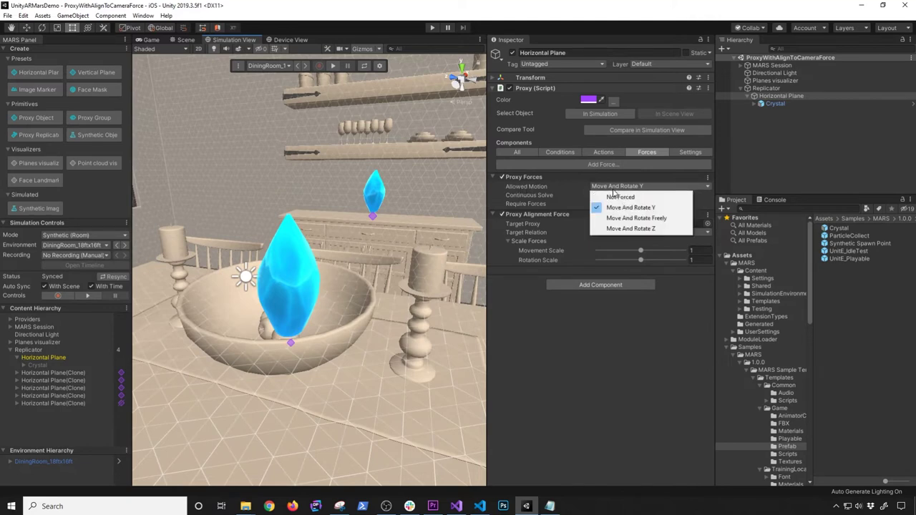
left_click(635, 219)
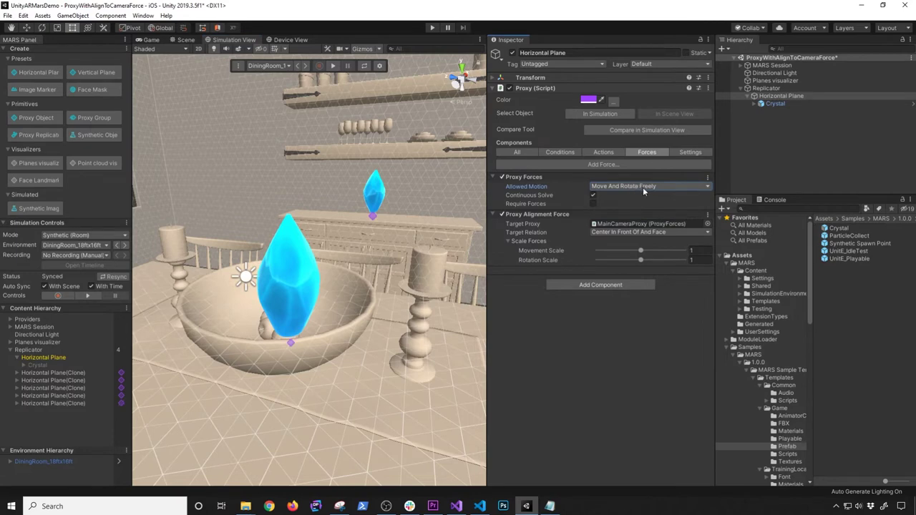
left_click(641, 187)
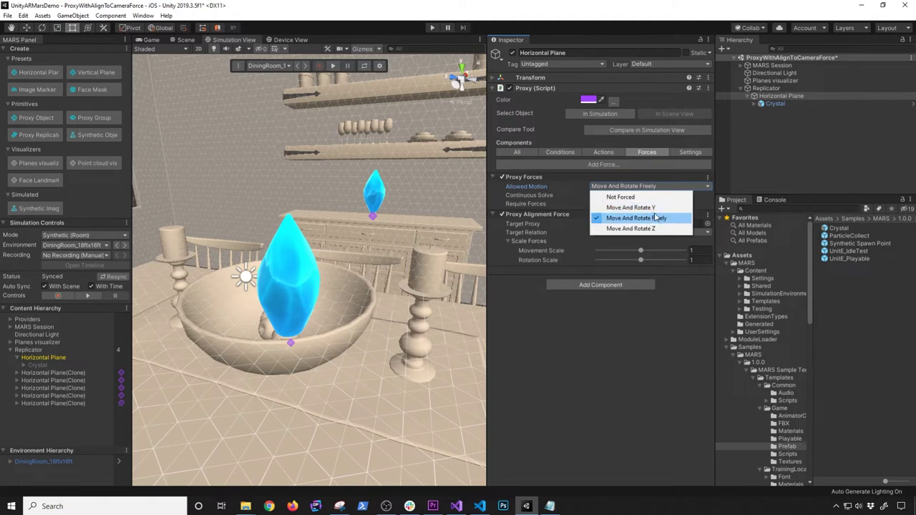
left_click(627, 220)
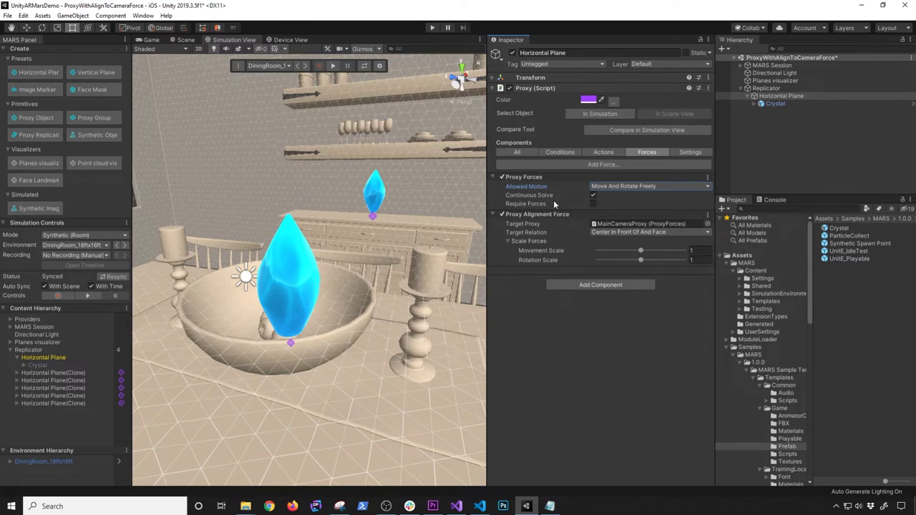
left_click(613, 235)
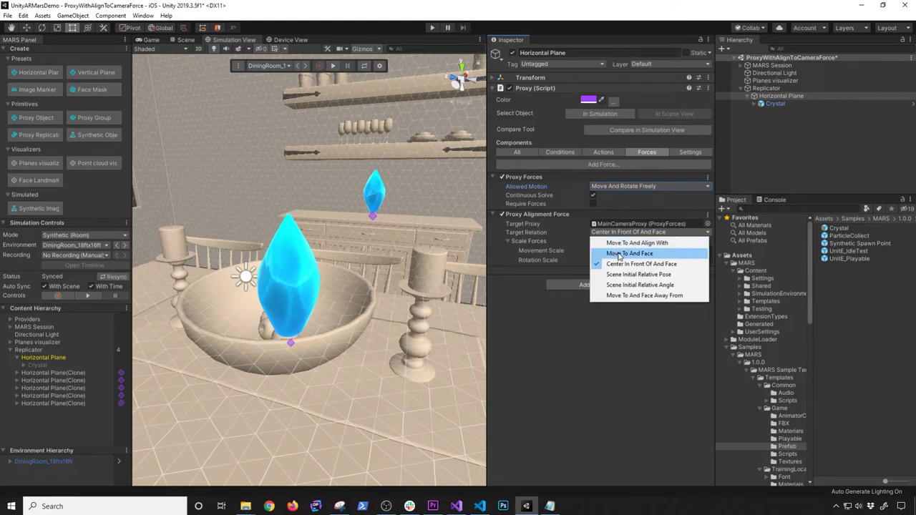
left_click(628, 311)
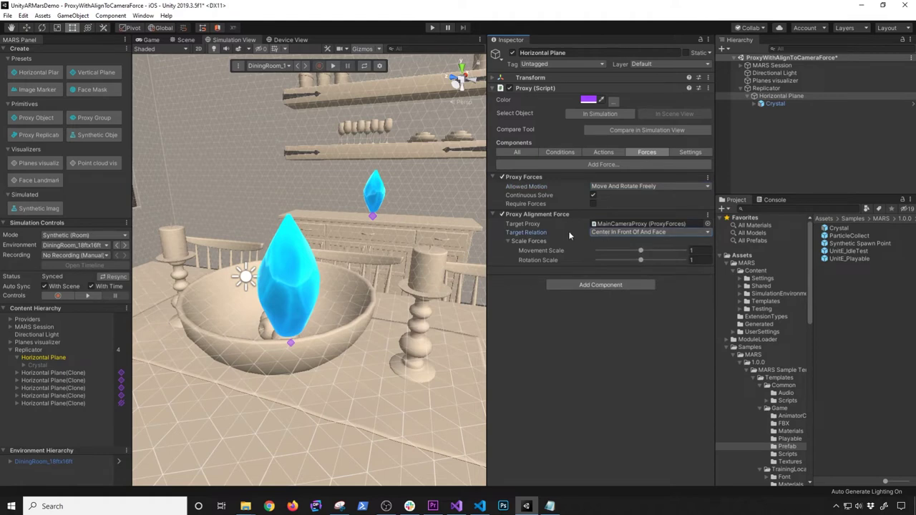
Play the scene and move around the dining room to examine how the crystals align to the camera
left_click(432, 28)
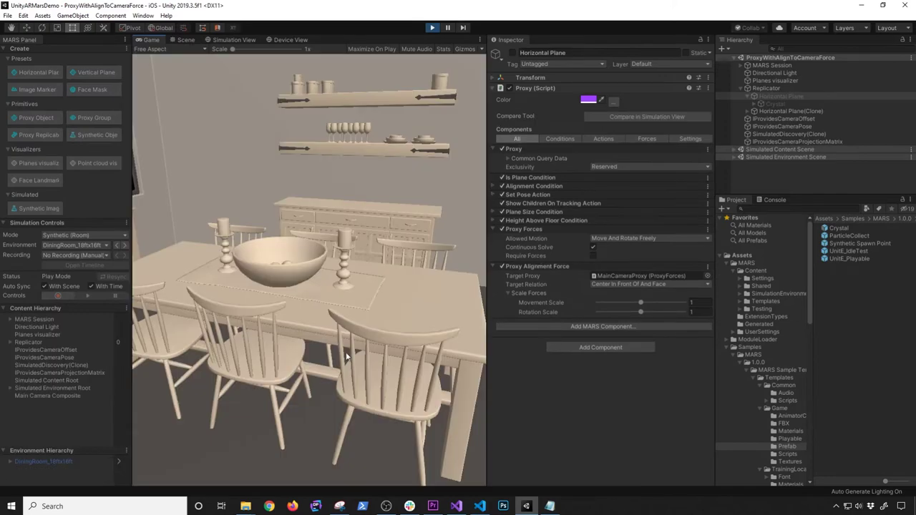
right_click_drag(348, 356, 595, 347)
key("w")
key("d")
key("a")
key("a")
mouse_move(391, 343)
right_mouse_down()
mouse_move(433, 360)
mouse_move(647, 359)
mouse_move(413, 323)
mouse_move(534, 321)
mouse_move(577, 323)
mouse_move(156, 344)
mouse_move(378, 326)
mouse_move(405, 333)
right_mouse_up()
key("w")
left_click(592, 247)
mouse_move(373, 209)
right_mouse_down()
mouse_move(363, 233)
mouse_move(400, 227)
mouse_move(389, 249)
mouse_move(491, 255)
mouse_move(407, 260)
mouse_move(408, 310)
mouse_move(389, 334)
mouse_move(334, 301)
mouse_move(116, 325)
right_mouse_up()
key("w")
key("a")
key("d")
mouse_move(301, 247)
right_mouse_down()
mouse_move(237, 224)
mouse_move(218, 193)
mouse_move(336, 202)
mouse_move(579, 192)
mouse_move(648, 178)
mouse_move(648, 130)
mouse_move(700, 133)
right_mouse_up()
right_click_drag(369, 288, 387, 290)
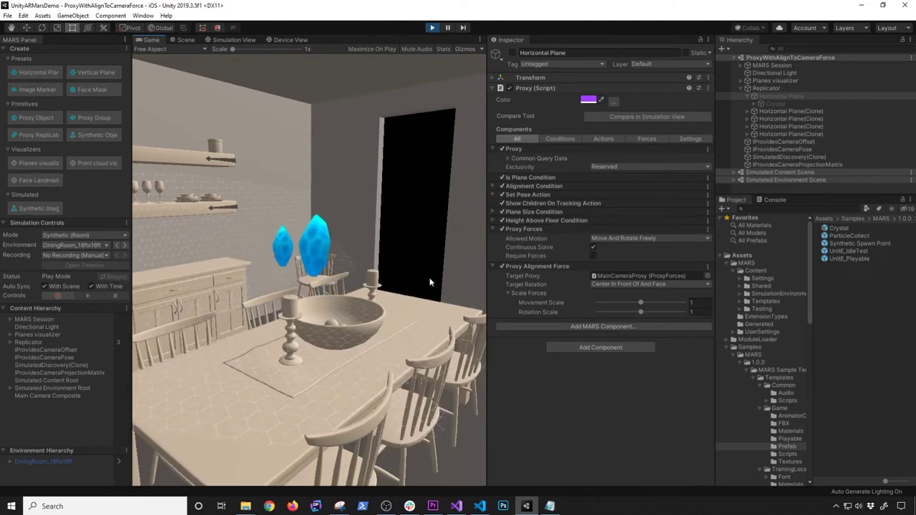
During play, disable the Height Above Floor and Is Plane conditions and raise the alignment force's Movement Scale and Rotation Scale to 2
left_click(502, 220)
left_click(502, 221)
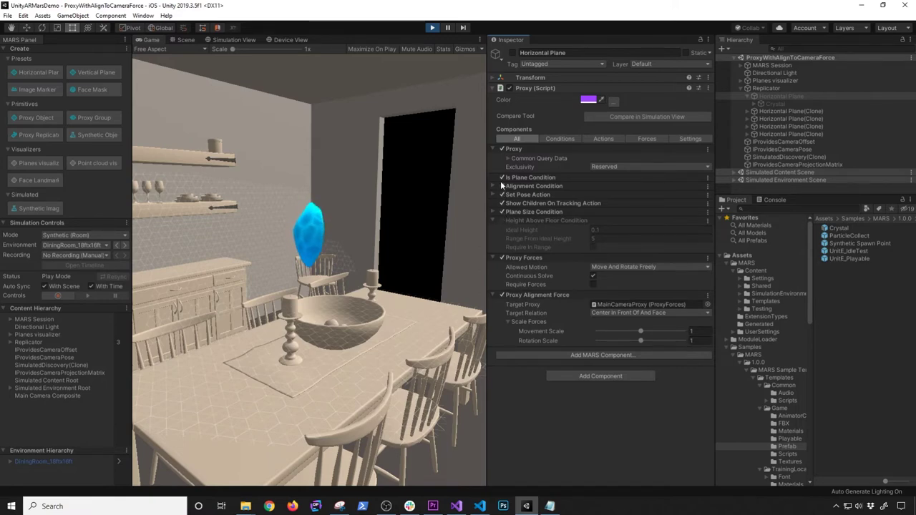
key("d")
right_click_drag(319, 266, 261, 286)
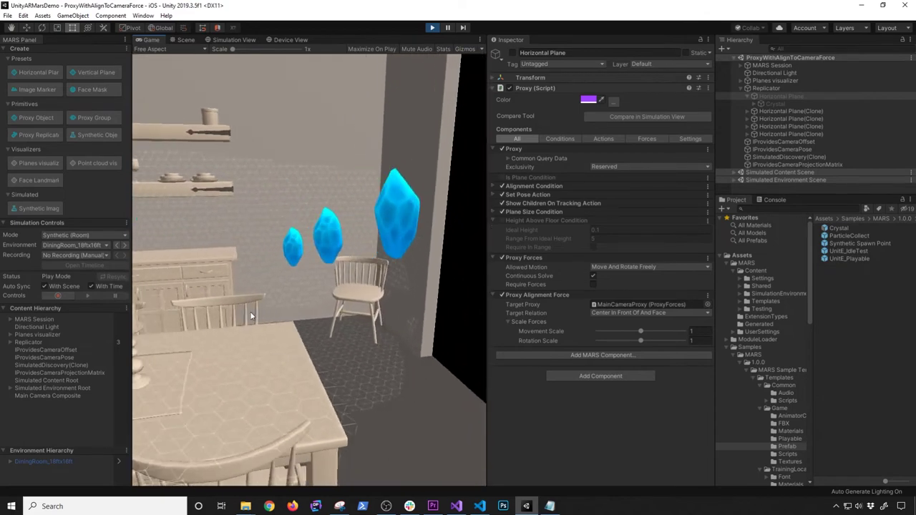
left_click_drag(640, 331, 670, 331)
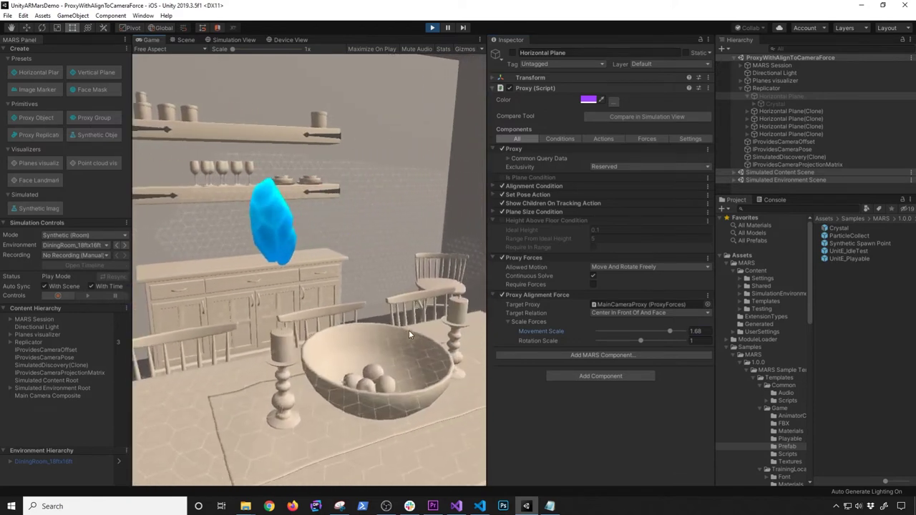
left_click_drag(641, 341, 654, 341)
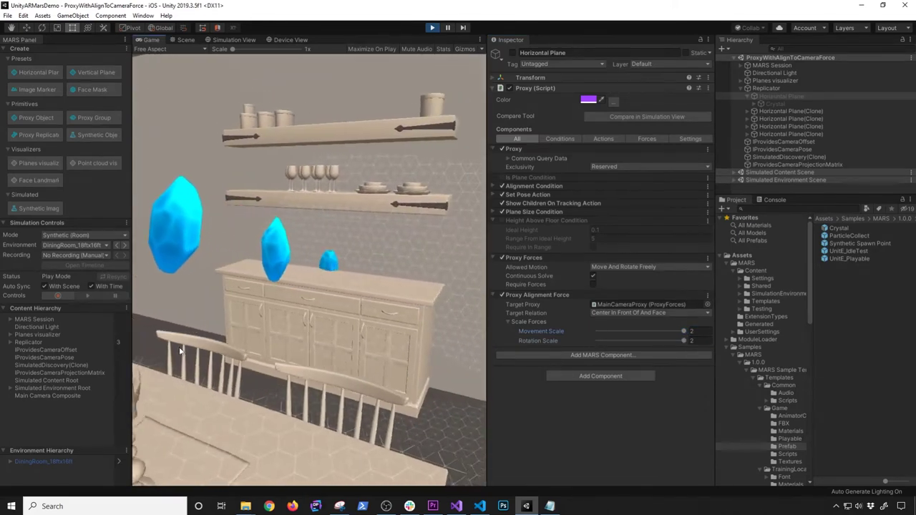
Stop playback, set the alignment force's Movement Scale and Rotation Scale to 2 with Height Above Floor Condition disabled, and replay the scene
left_click(432, 28)
left_click_drag(645, 340, 687, 341)
left_click(432, 27)
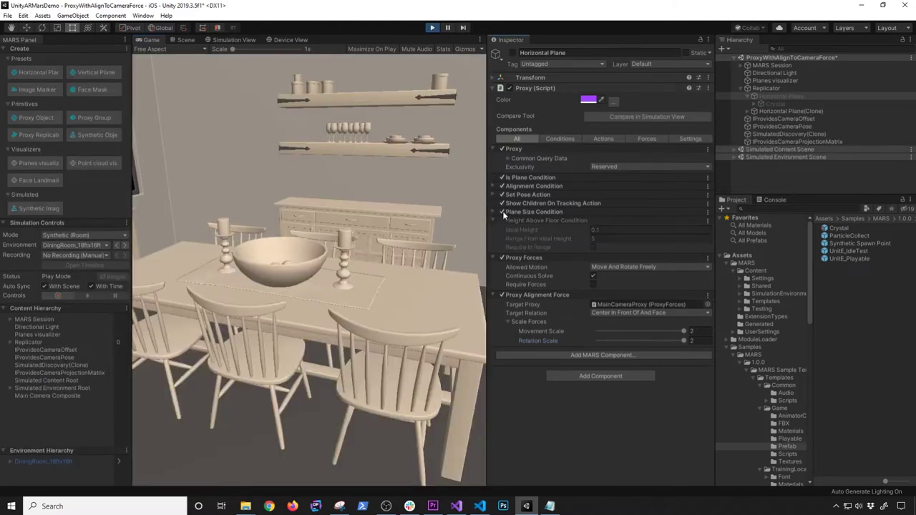
During play, disable the Plane Size Condition and move around the dining room to examine how the crystals follow the camera
left_click(502, 213)
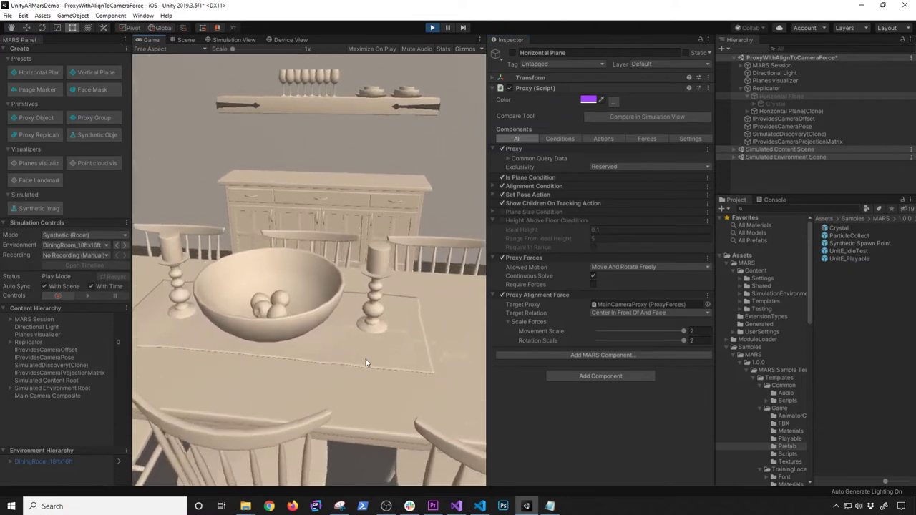
key("w")
mouse_move(366, 362)
right_mouse_down()
mouse_move(432, 392)
mouse_move(459, 385)
mouse_move(430, 365)
mouse_move(205, 379)
mouse_move(170, 370)
mouse_move(335, 334)
mouse_move(293, 315)
mouse_move(405, 319)
mouse_move(357, 318)
mouse_move(390, 316)
right_mouse_up()
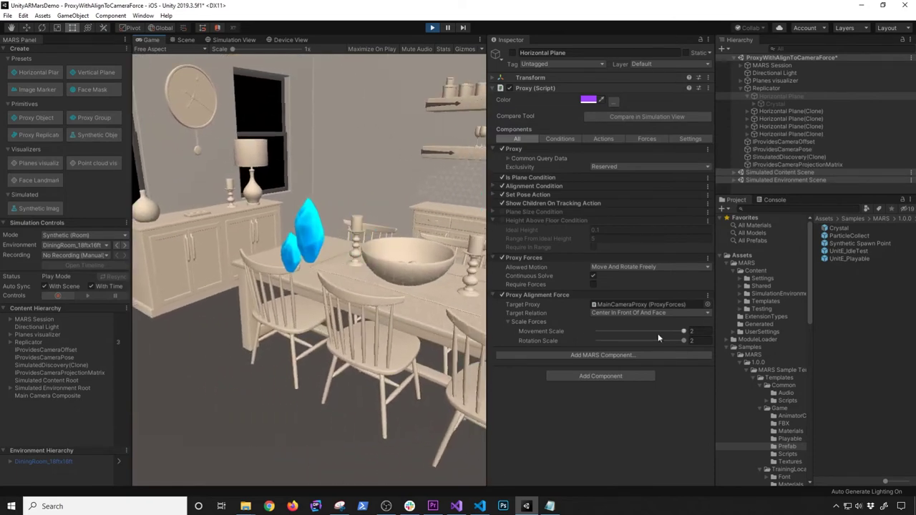
right_click_drag(393, 315, 460, 315)
key("a")
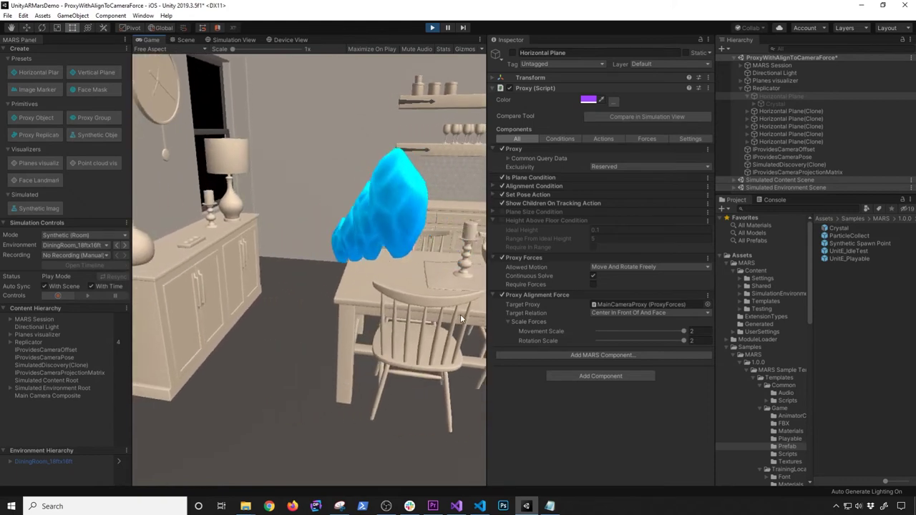
right_click_drag(383, 312, 260, 314)
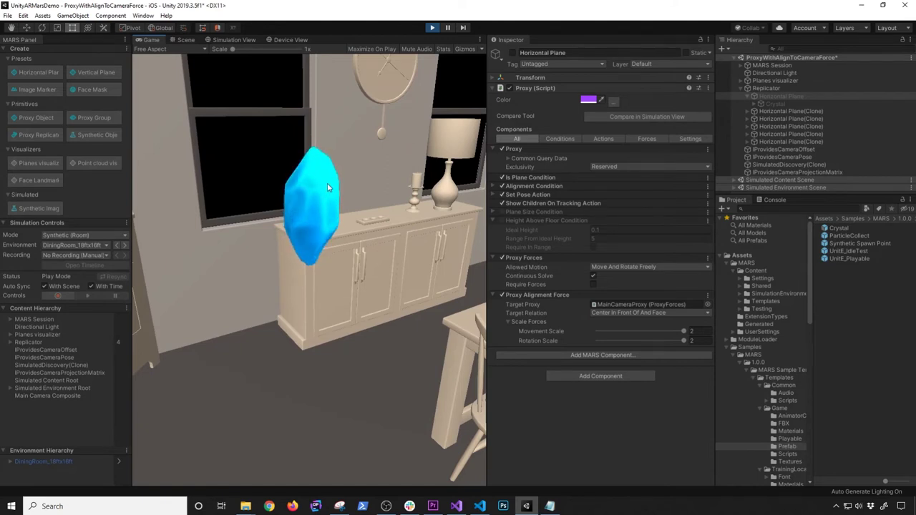
right_click_drag(355, 214, 285, 259)
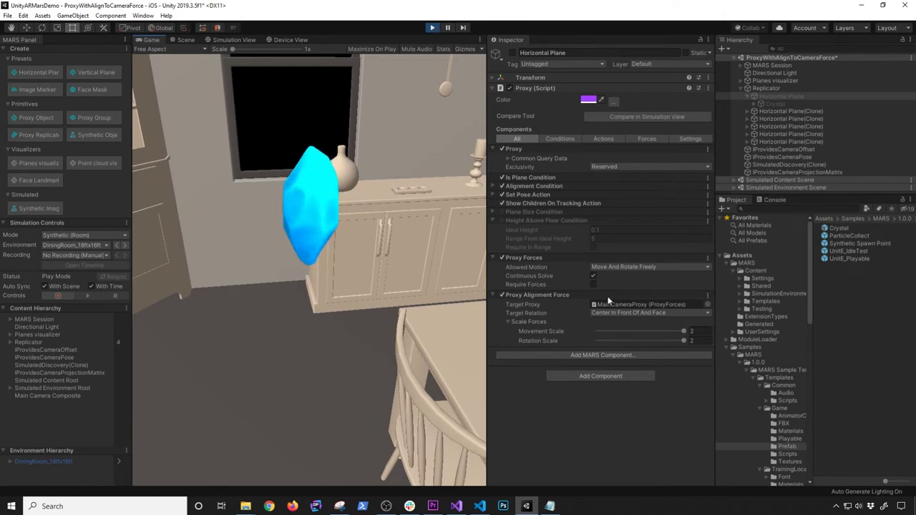
Stop playback and save the ProxyWithAlignToCameraForce scene
left_click(622, 313)
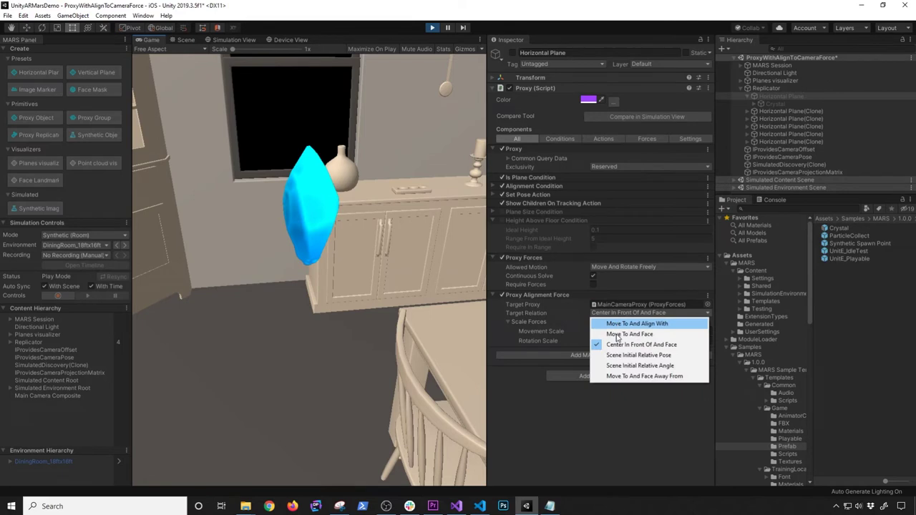
left_click(431, 30)
left_click(432, 28)
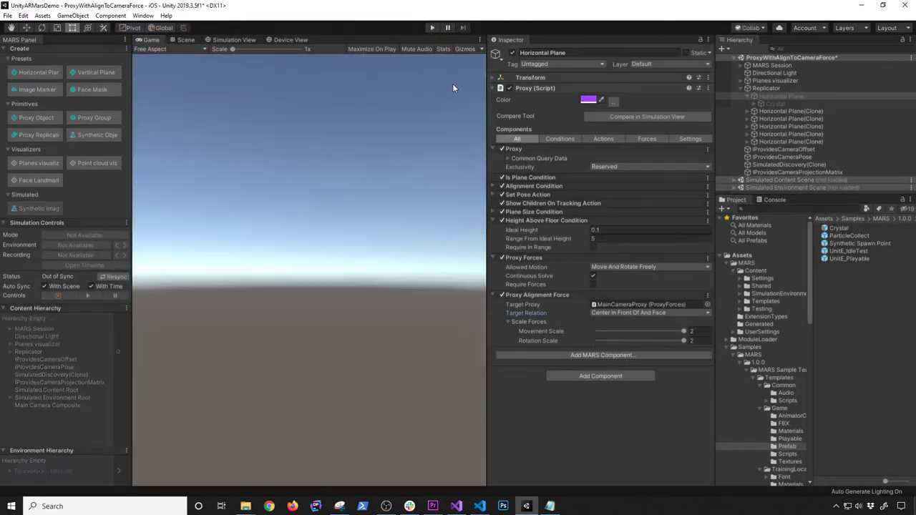
left_click(776, 104)
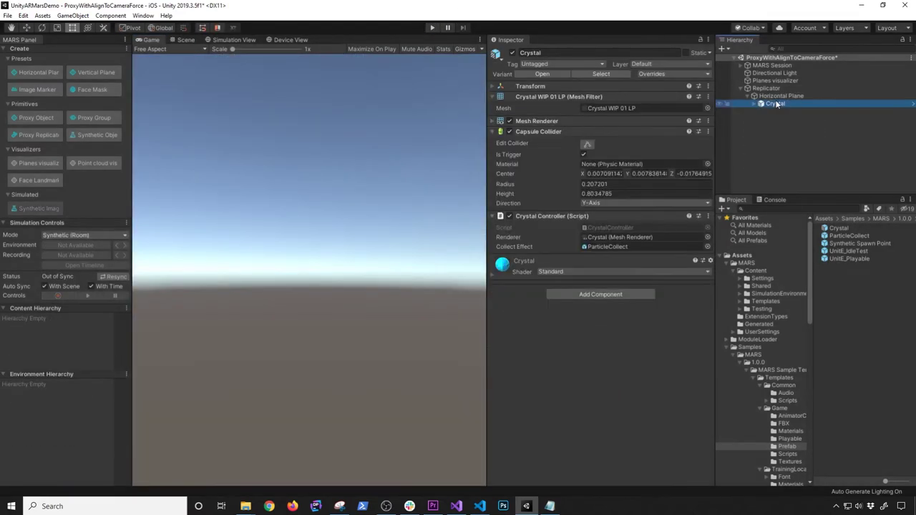
left_click(767, 89)
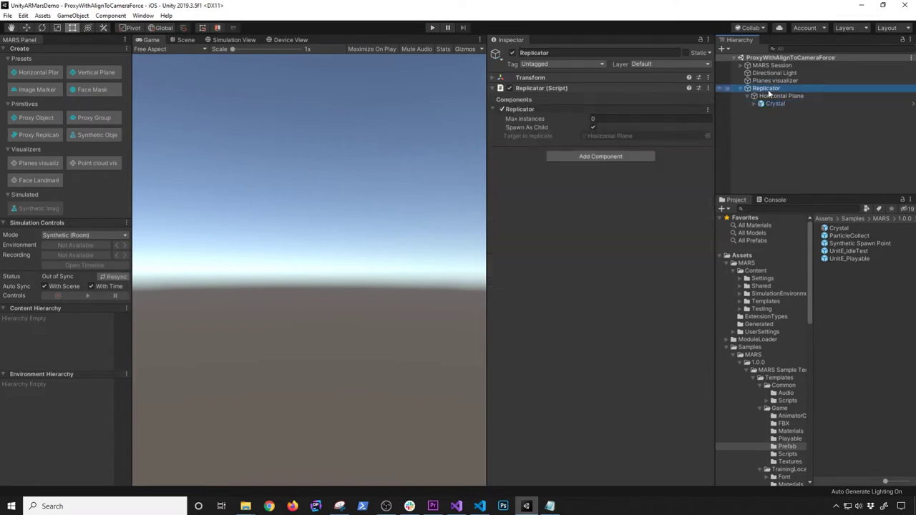
Examine which conditions and actions can be added to the Horizontal Plane proxy
left_click(773, 96)
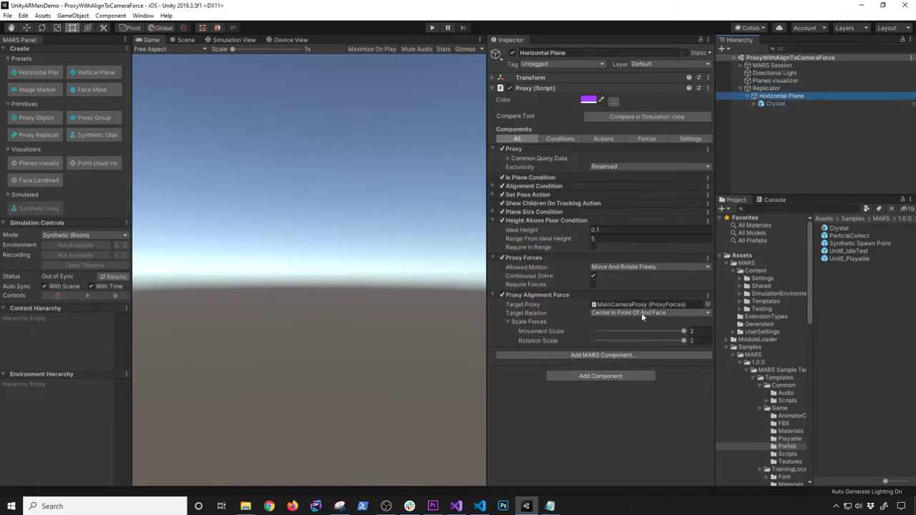
left_click(544, 221)
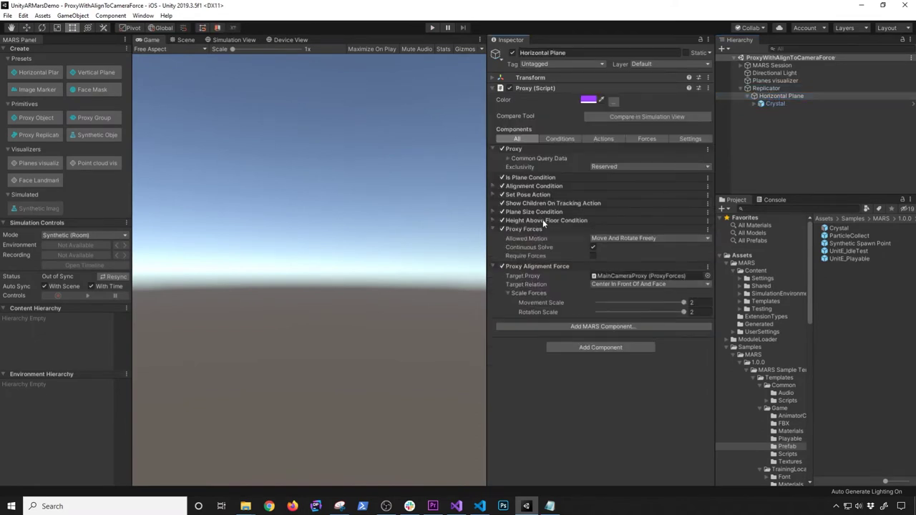
left_click(561, 139)
left_click(570, 187)
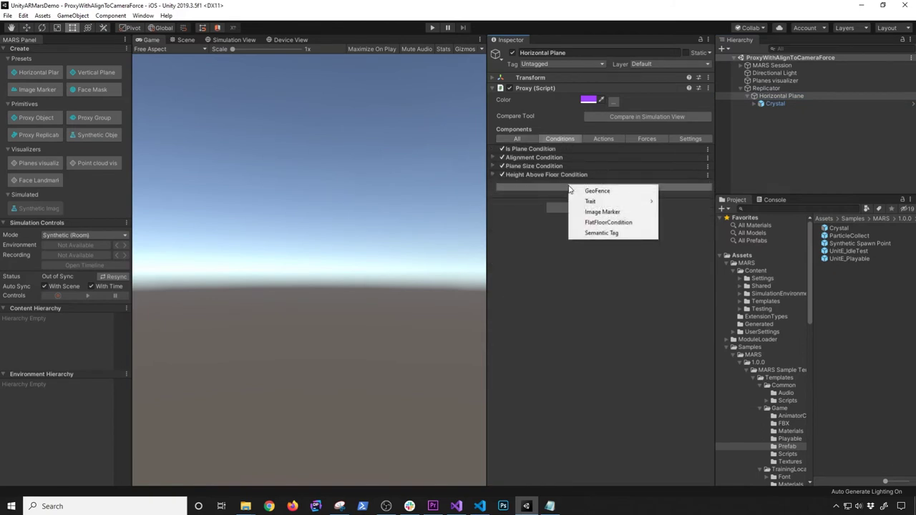
left_click(502, 226)
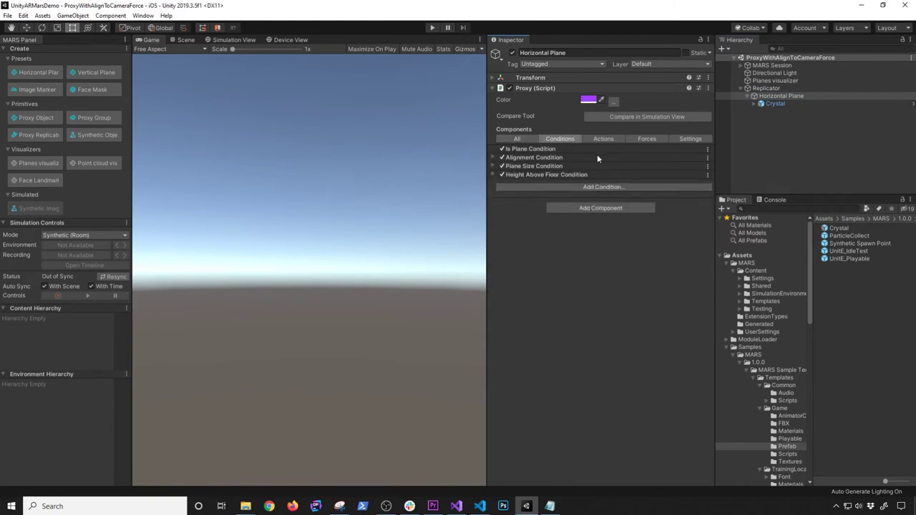
left_click(603, 140)
left_click(568, 170)
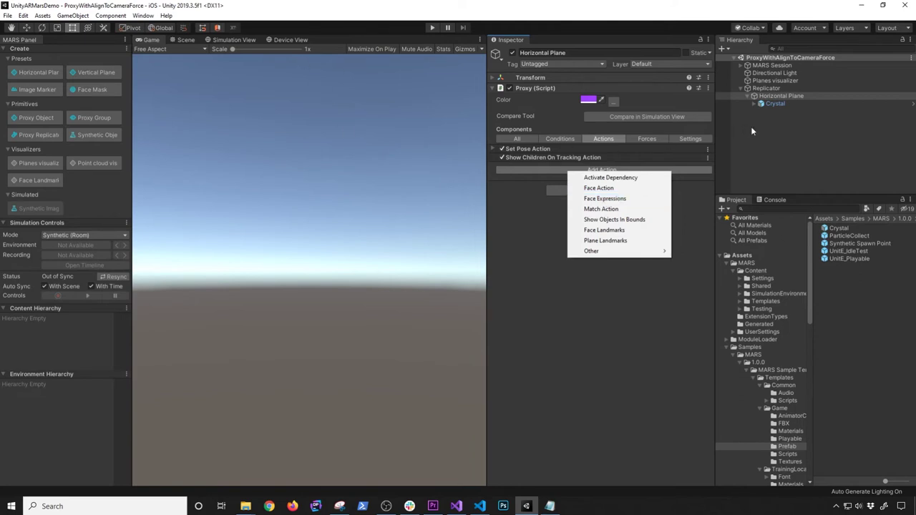
Duplicate the ProxyWithOccupiedRegionForces scene in the Scenes folder
left_click(747, 96)
right_click(748, 100)
left_click(836, 138)
left_click(748, 263)
left_click(727, 263)
left_click(728, 279)
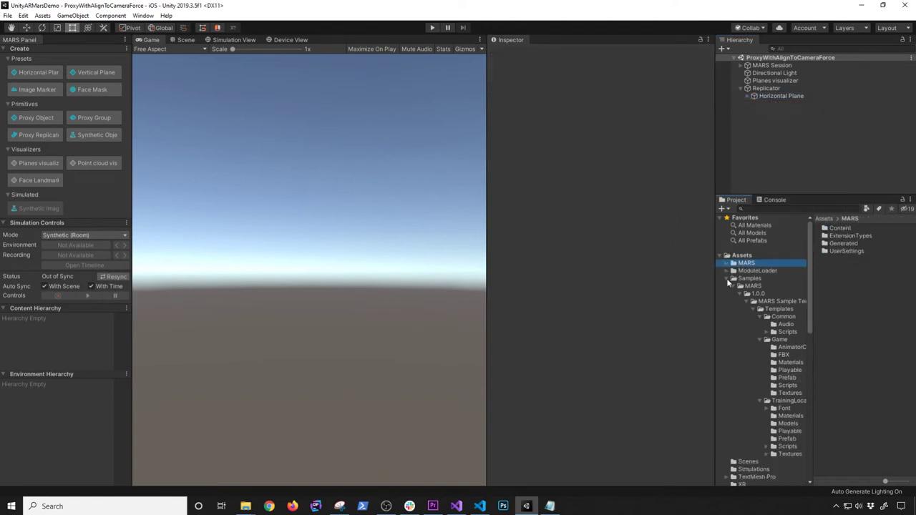
left_click(738, 285)
left_click(846, 244)
key("ctrl+d")
Rename the duplicated scene ProxyWithDependency
key("F2")
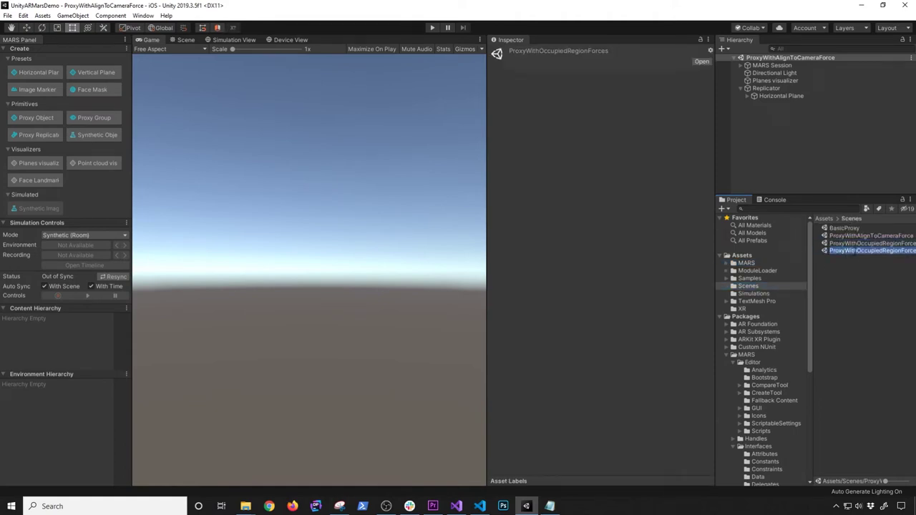
key("Home")
key("Right")
key("Right")
key("Right")
key("Right")
key("shift+End")
type("D")
key("Return")
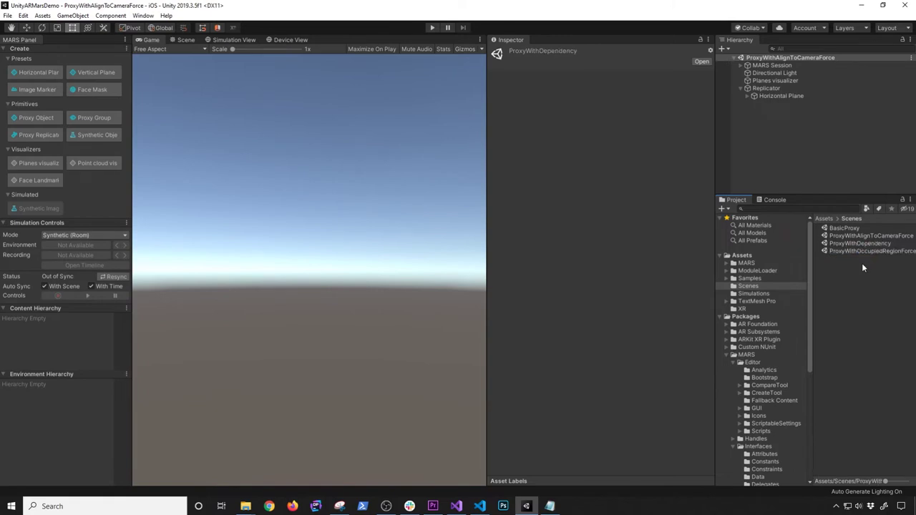
Open the ProxyWithDependency scene and display its Horizontal Plane proxy in the Scene view
double_click(861, 244)
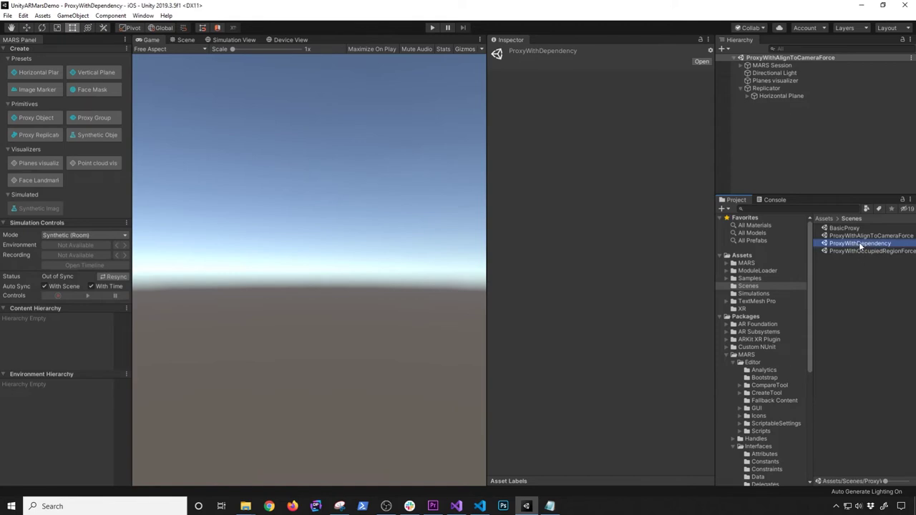
left_click(740, 89)
left_click(741, 89)
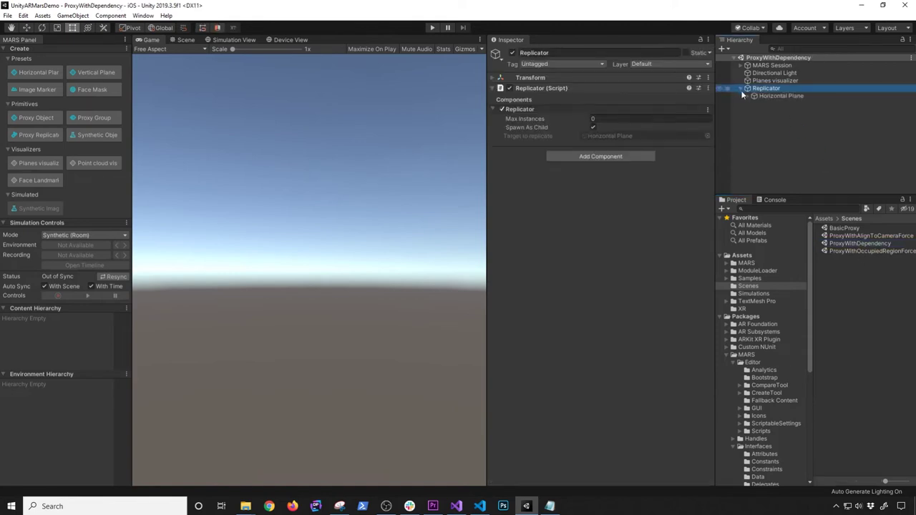
left_click(749, 95)
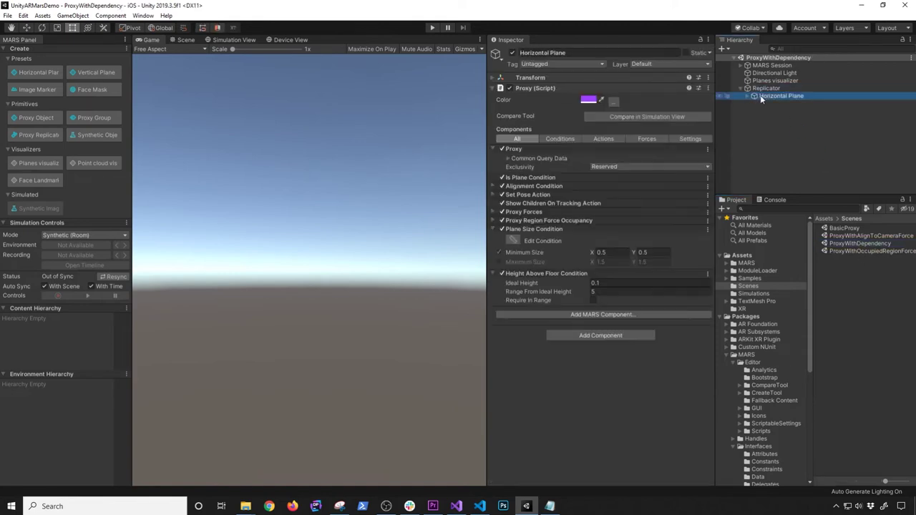
left_click(185, 41)
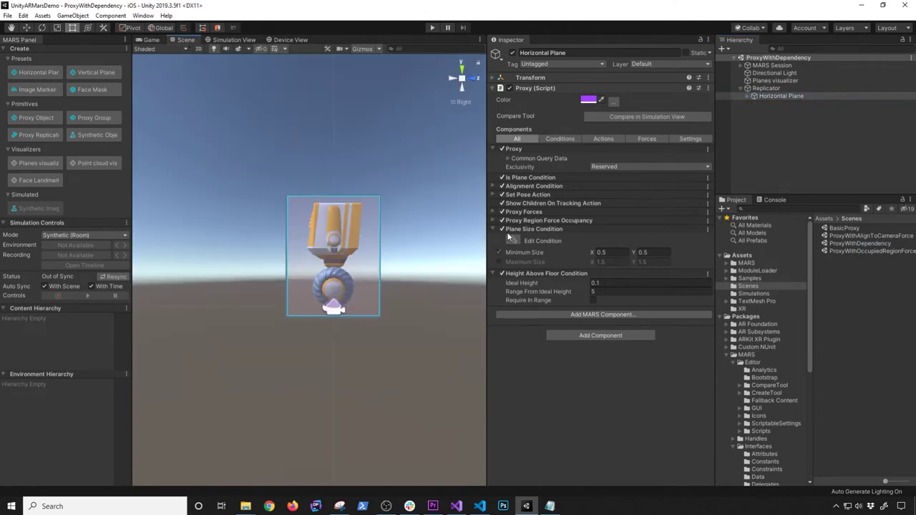
Delete the robot model nested under the Horizontal Plane proxy, keeping Region Occupied
left_click(786, 149)
left_click(780, 96)
left_click(747, 96)
left_click(776, 104)
key("Delete")
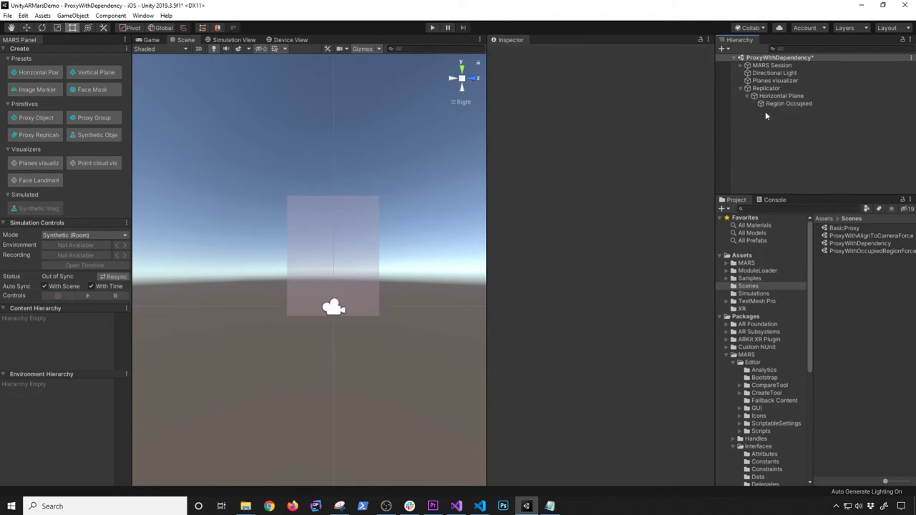
Add the Crystal prefab from the MARS sample Game template's Prefab folder as a child of Horizontal Plane
left_click(757, 265)
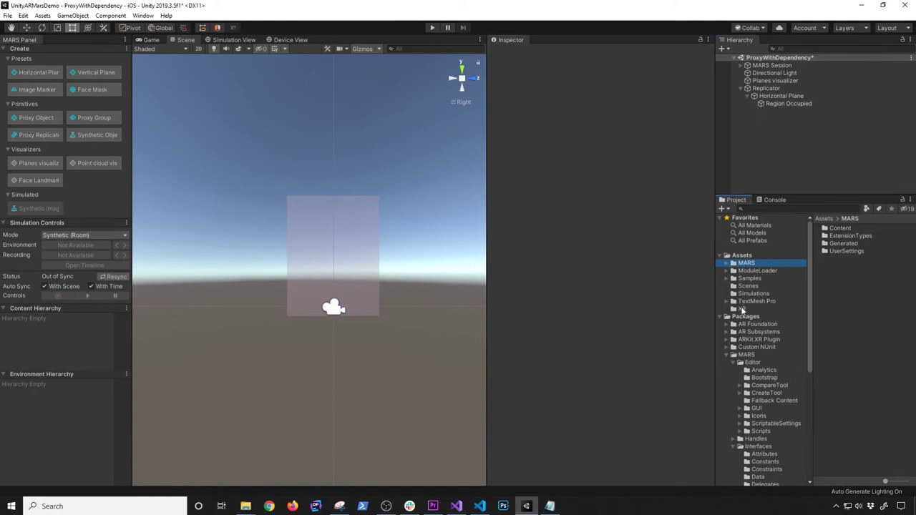
left_click(748, 280)
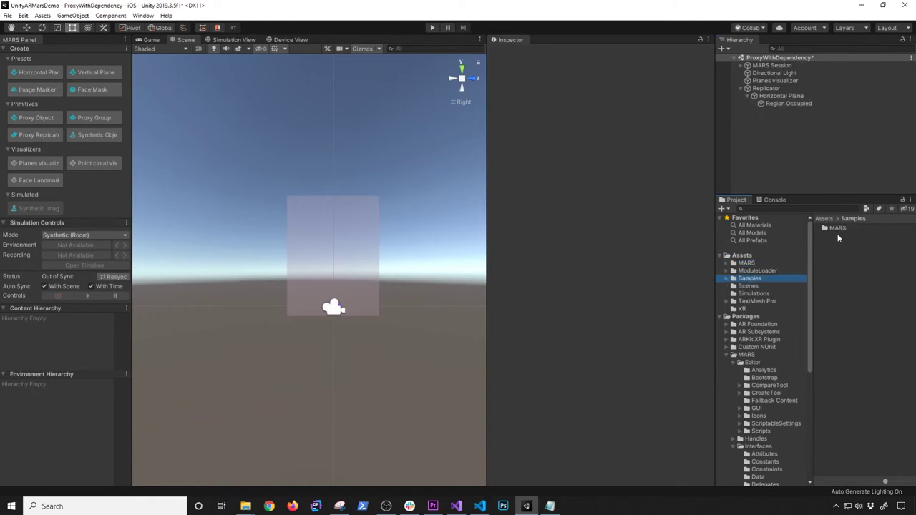
double_click(838, 229)
double_click(837, 228)
double_click(849, 229)
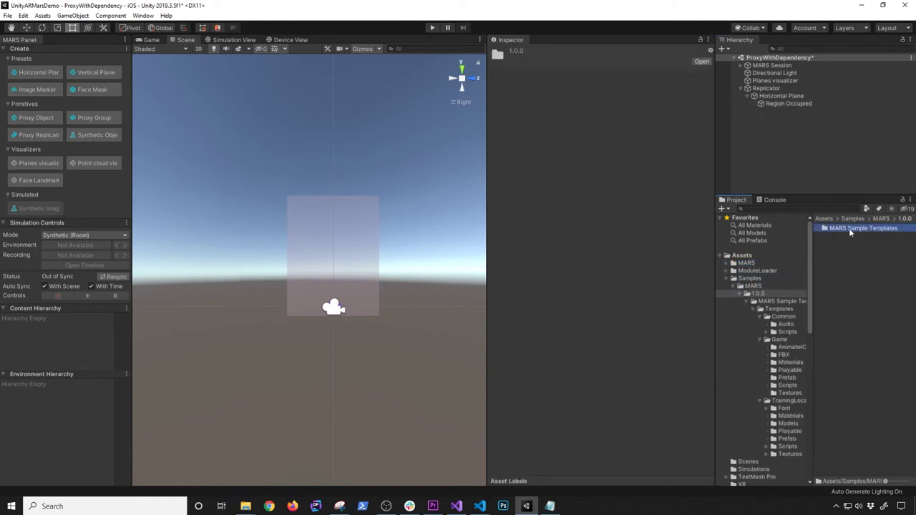
double_click(849, 229)
double_click(847, 236)
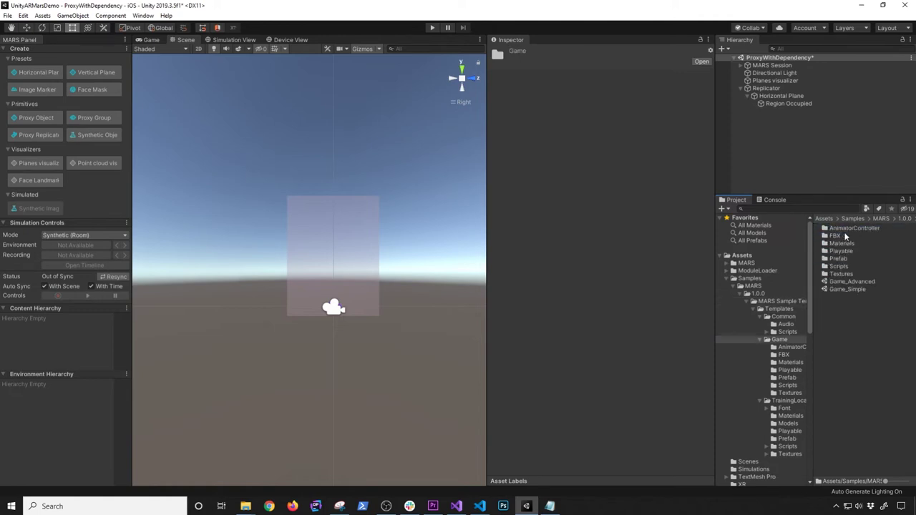
left_click(845, 262)
double_click(846, 263)
left_click_drag(843, 228, 781, 105)
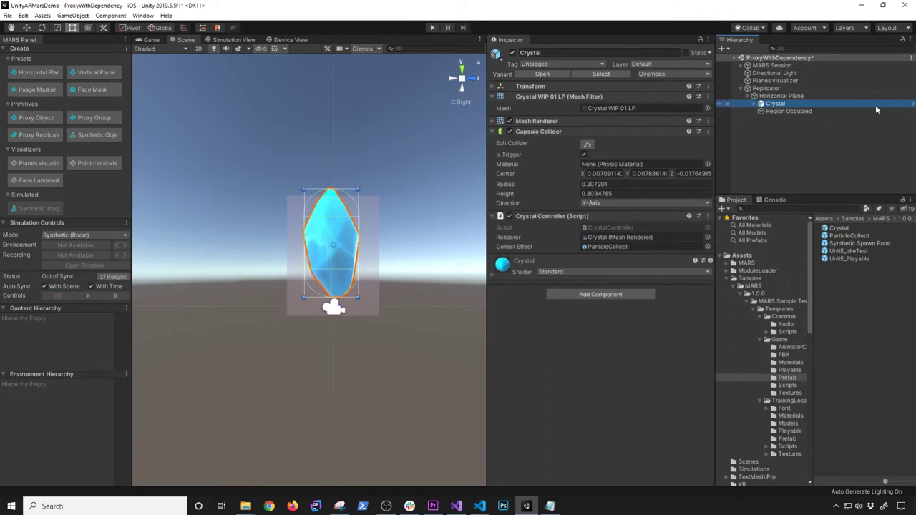
Disable the Mesh Renderer of Region Occupied, extend the region upward past the crystal's tip, and save the scene
left_click(803, 111)
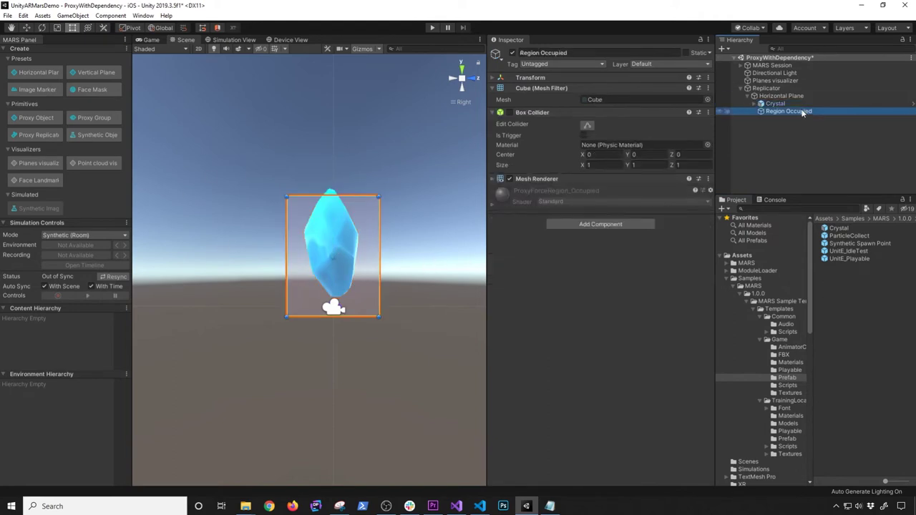
left_click(510, 179)
left_click_drag(372, 196, 373, 175)
key("ctrl+s")
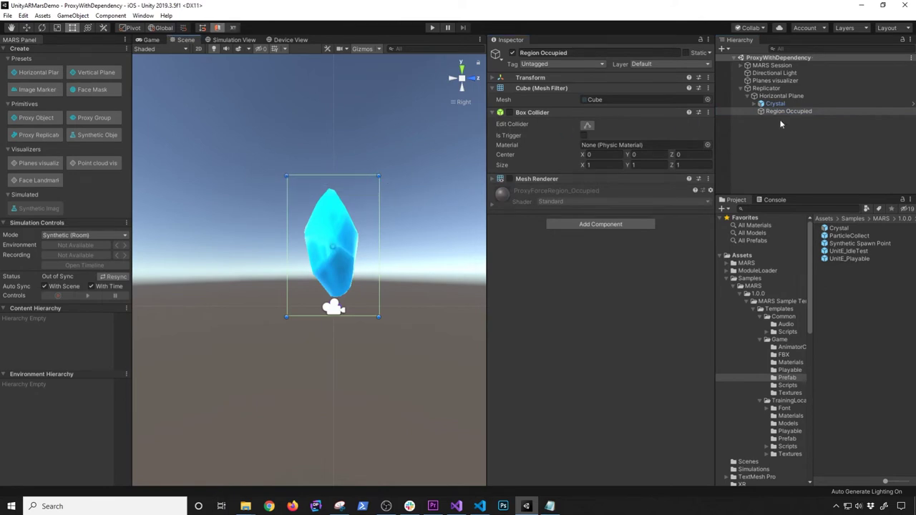
Review the forces assigned to the Horizontal Plane proxy
left_click(781, 97)
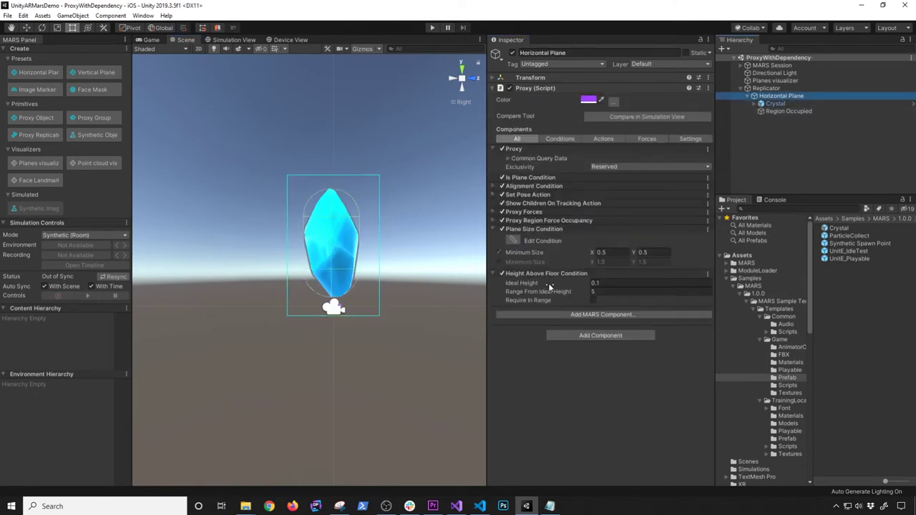
left_click(644, 140)
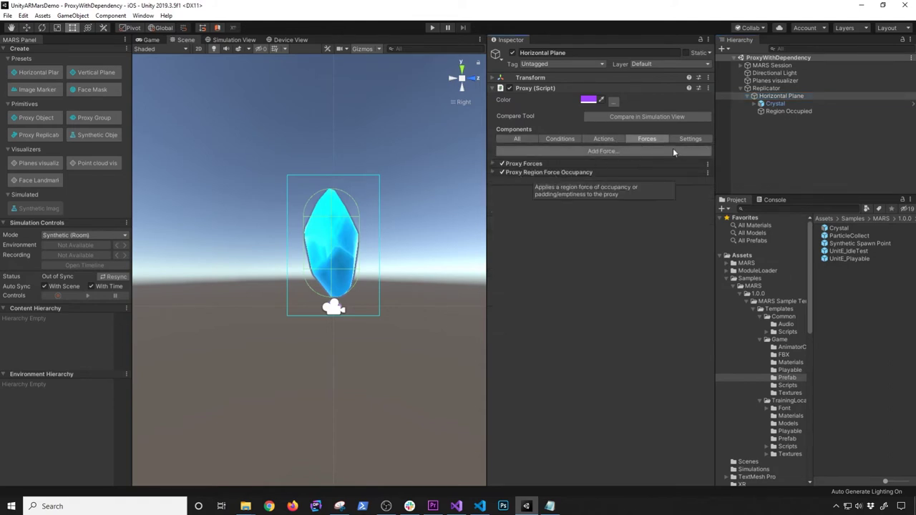
left_click(749, 96)
Create an empty root-level game object named Robot and save the scene
right_click(770, 136)
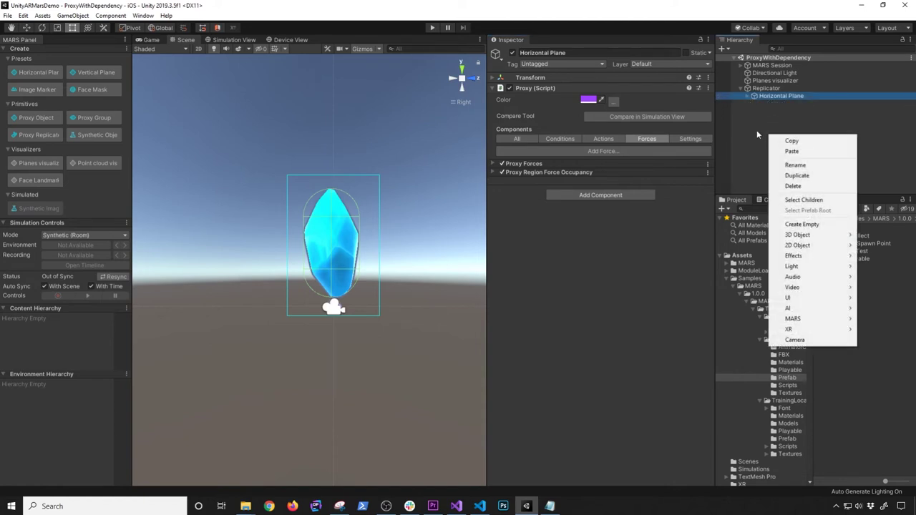
left_click(745, 129)
left_click(741, 88)
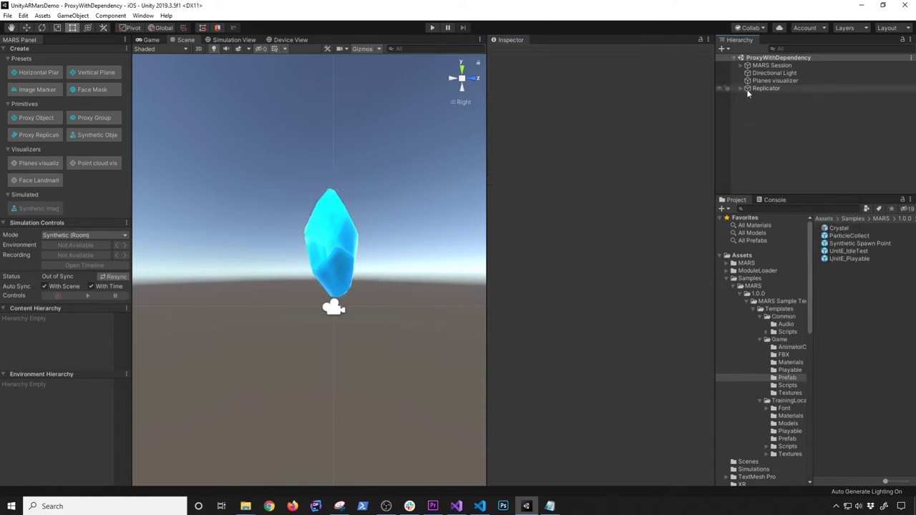
right_click(760, 132)
left_click(792, 219)
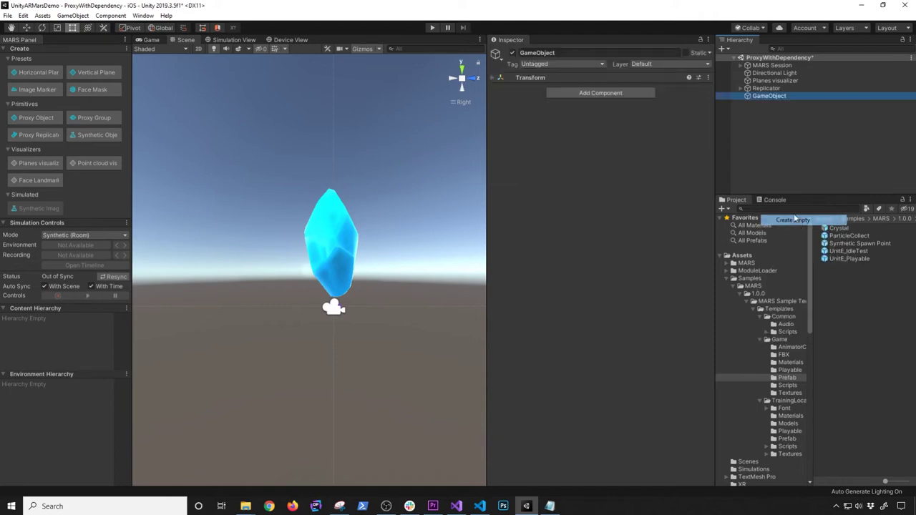
type("Robot")
key("Return")
key("ctrl+s")
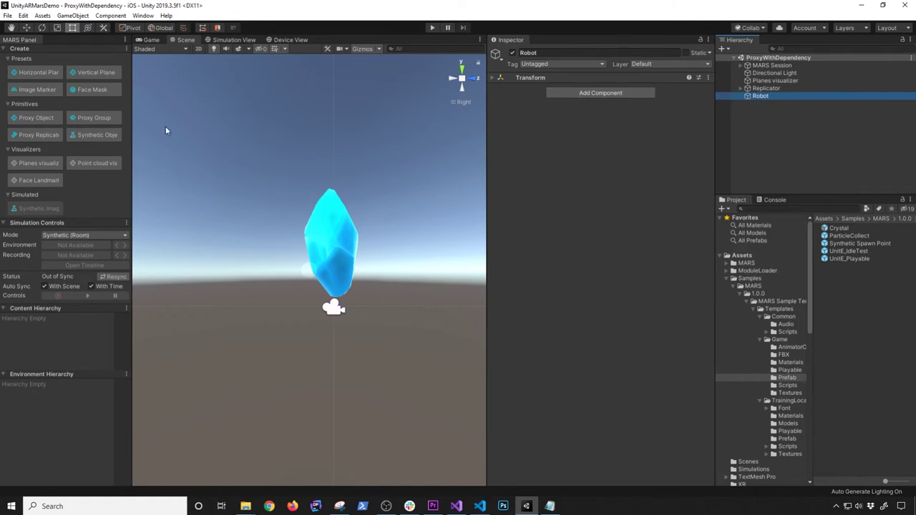
Add a Horizontal Plane proxy preset to the scene root and nest the Robot object under it
left_click(26, 75)
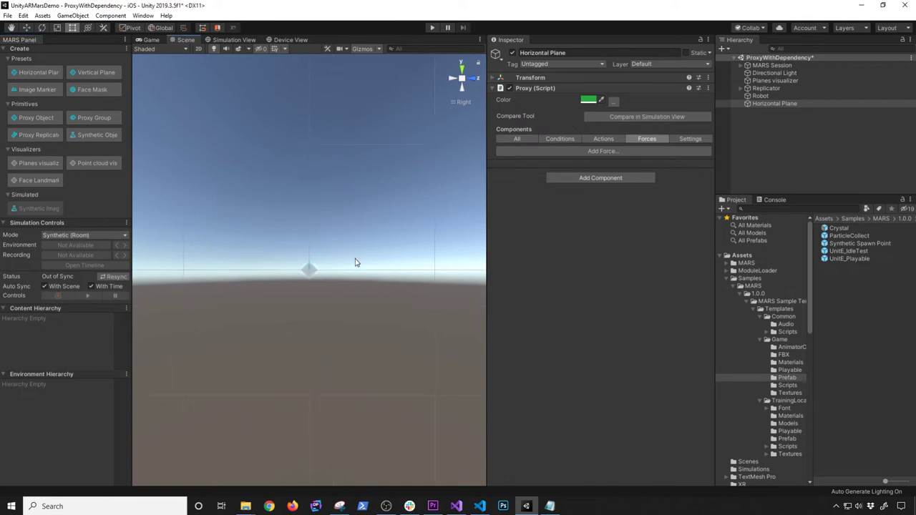
left_click(460, 78)
left_click_drag(315, 297, 376, 345, "alt")
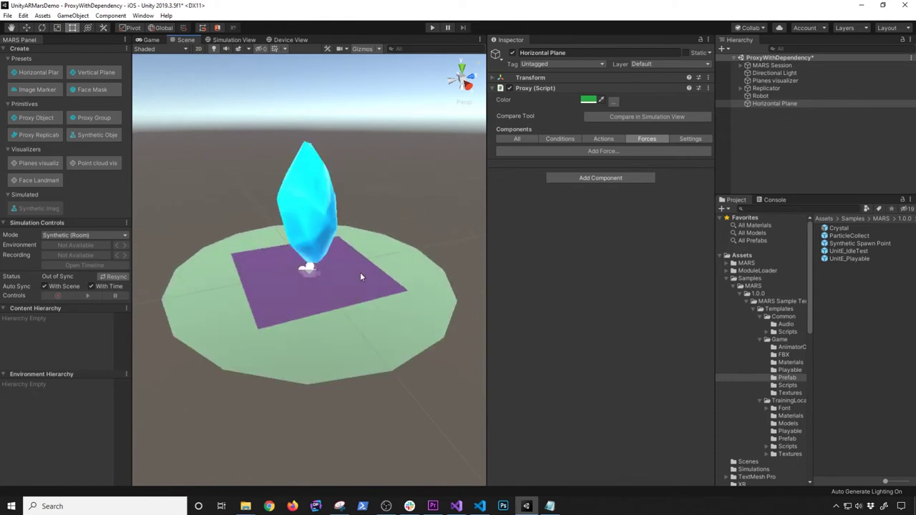
double_click(769, 103)
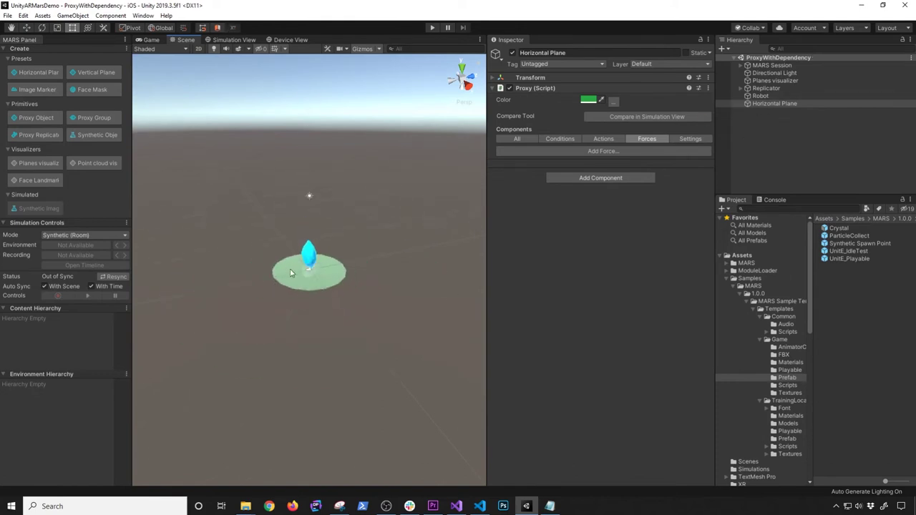
key("w")
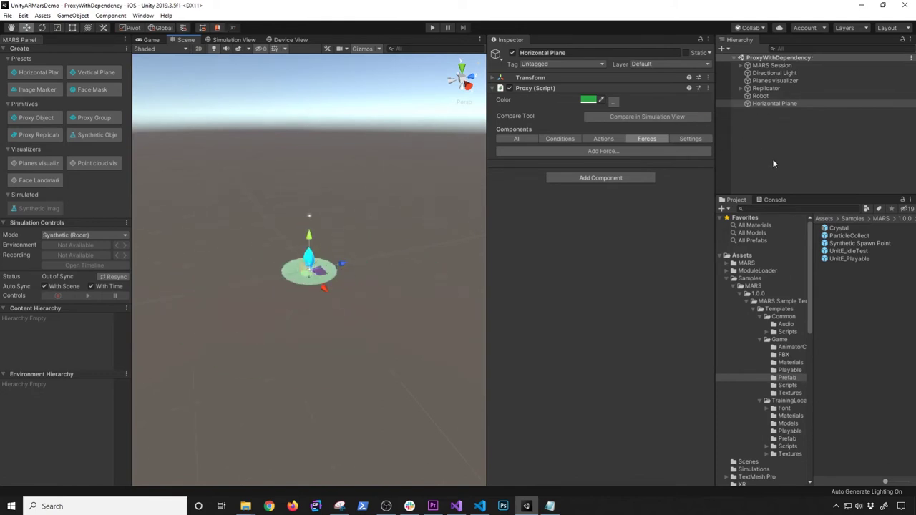
left_click_drag(760, 95, 763, 103)
left_click(770, 95)
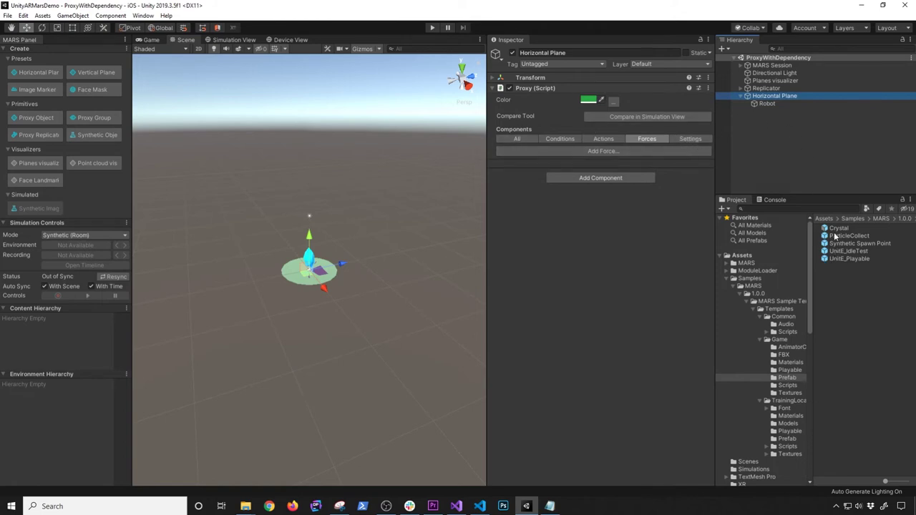
Add the UnitE_IdleTest prefab directly under the new Horizontal Plane, delete the Robot object, and save the scene
left_click_drag(836, 252, 773, 106)
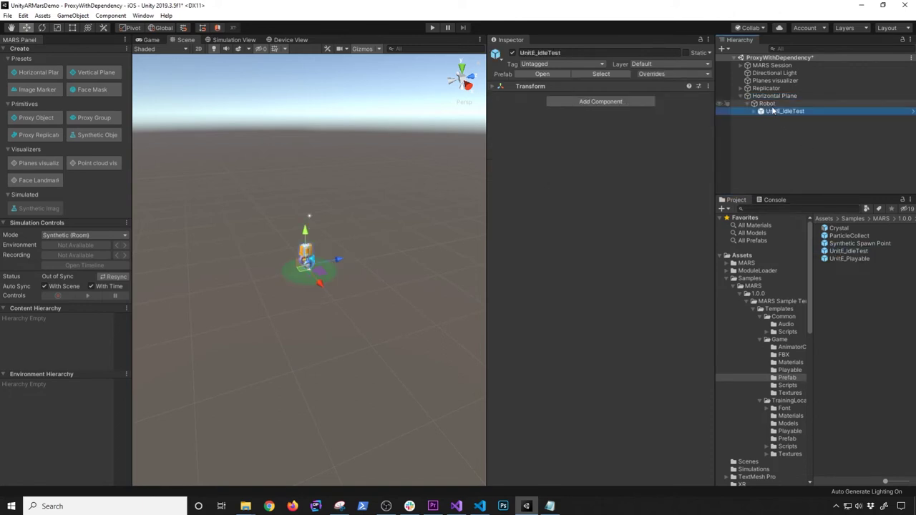
left_click(771, 106)
key("ctrl+s")
left_click_drag(772, 112, 773, 99)
left_click(769, 112)
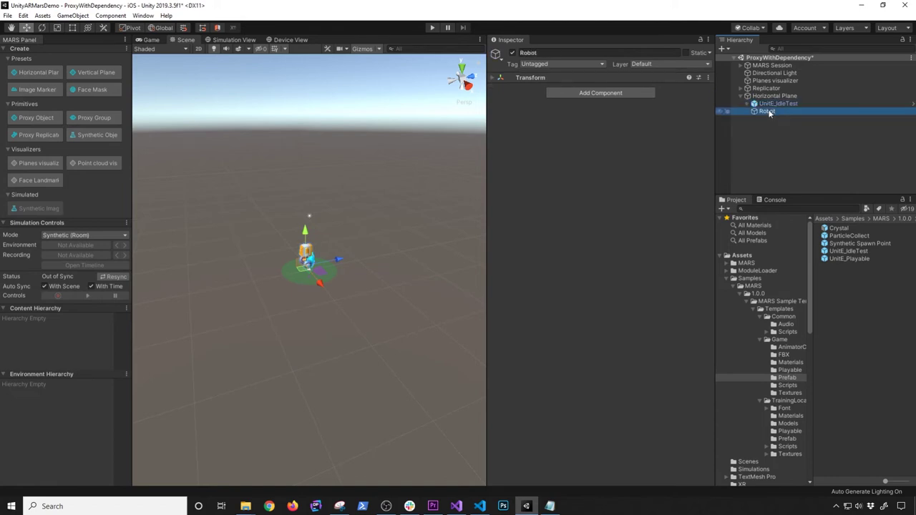
key("Delete")
left_click(772, 105)
key("ctrl+s")
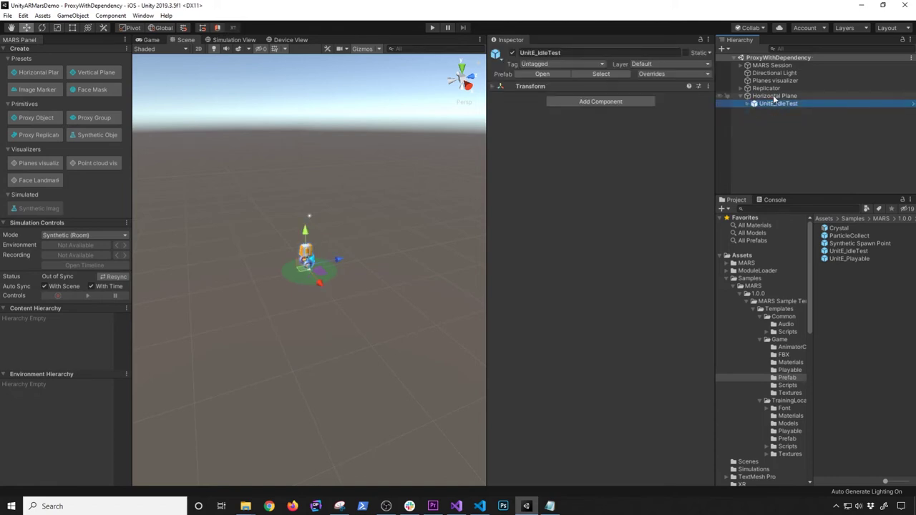
Set the UnitE_IdleTest position to 0, 0, 0 relative to its Horizontal Plane parent
left_click(774, 95)
key("f")
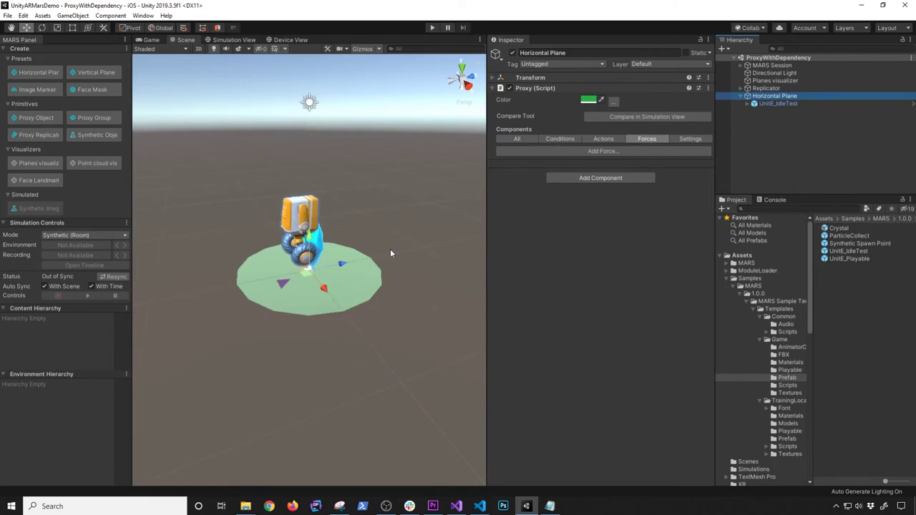
left_click_drag(393, 263, 326, 215, "alt")
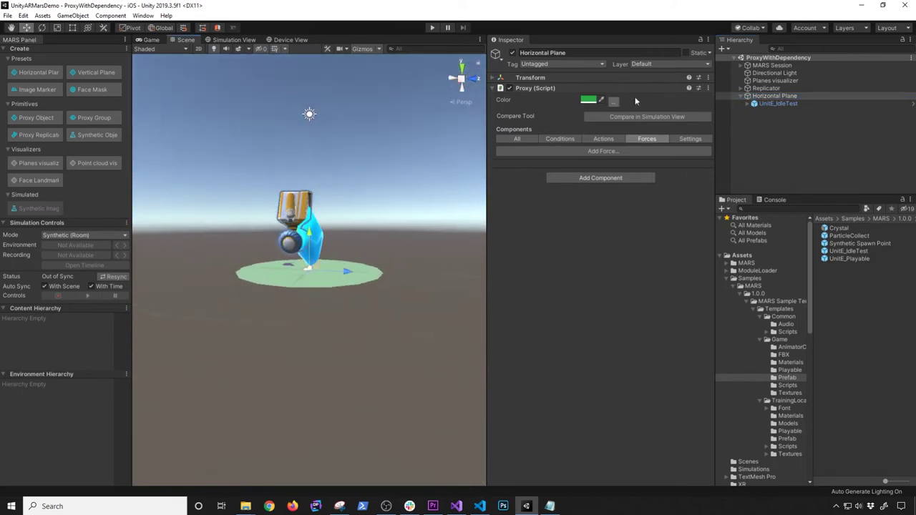
left_click(768, 105)
left_click(600, 97)
type("0")
key("Tab")
type("0")
key("Tab")
type("0")
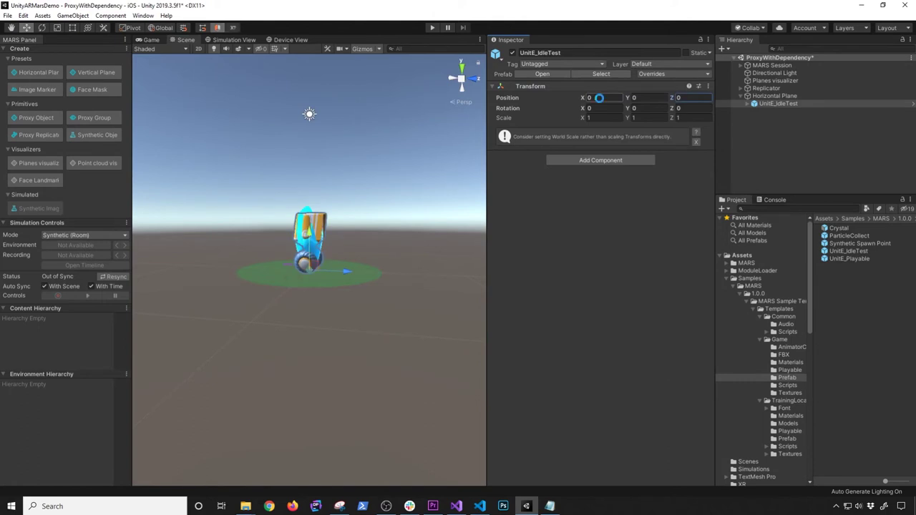
Examine the robot's Horizontal Plane alignment and pose settings, and where the robot and crystals land in the dining room simulation
left_click(774, 96)
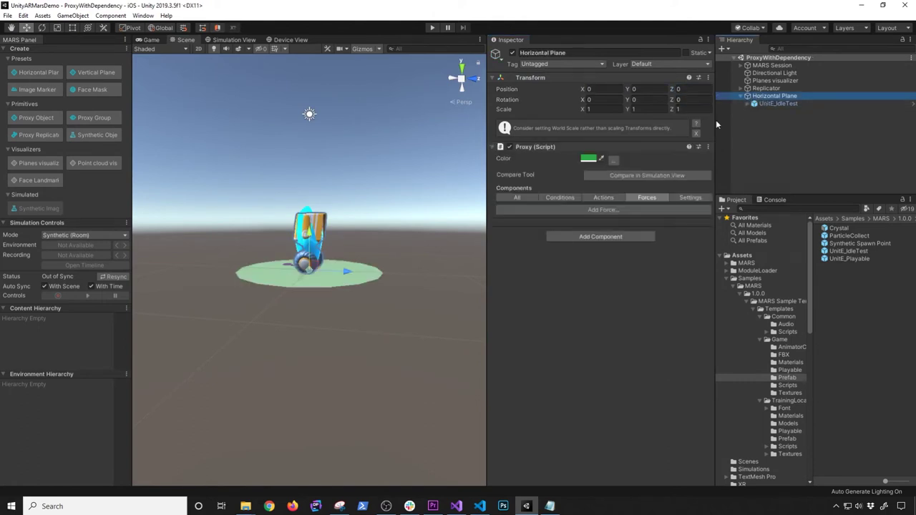
left_click(525, 197)
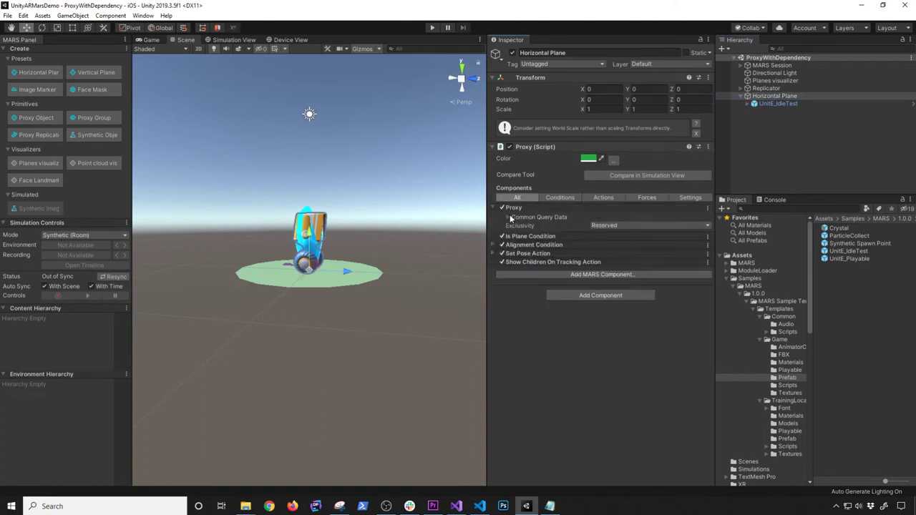
left_click(549, 248)
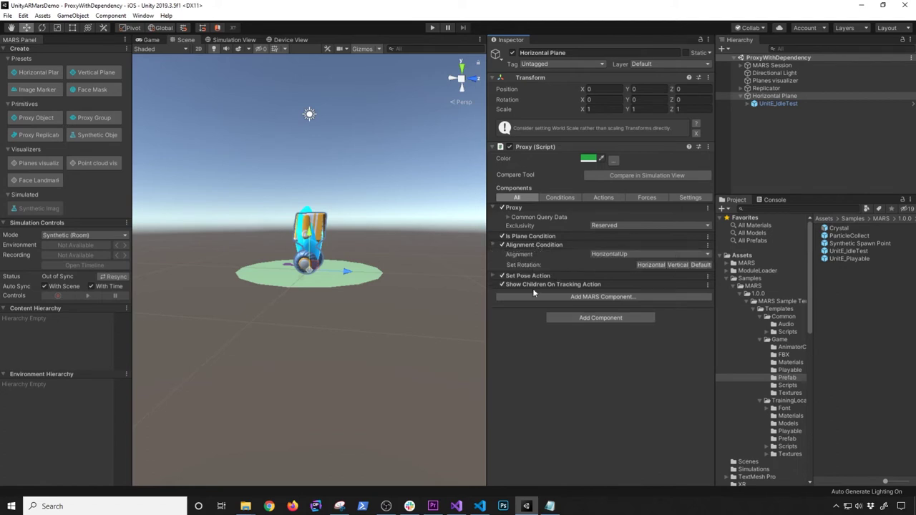
left_click(530, 276)
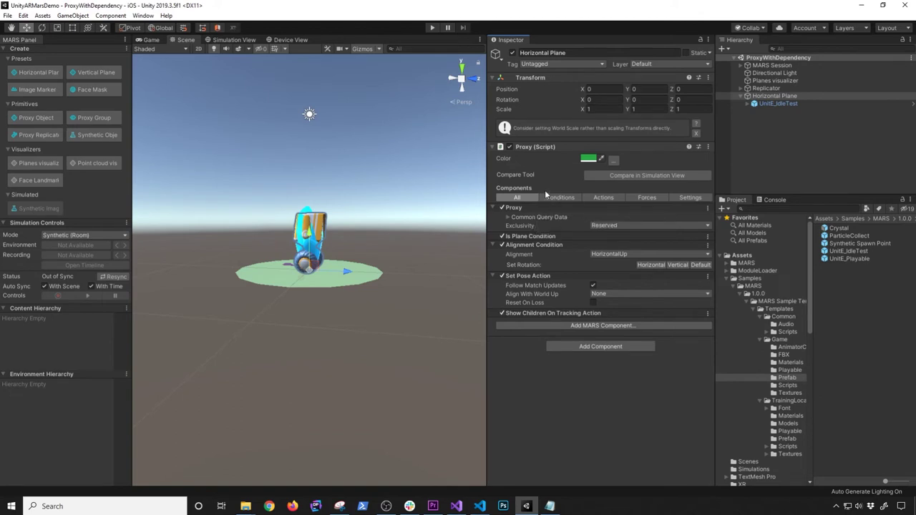
left_click(233, 40)
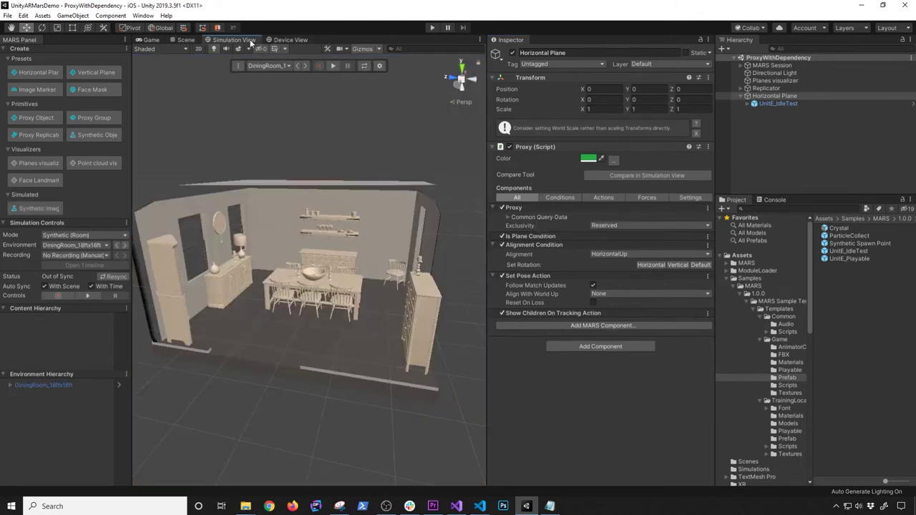
left_click_drag(339, 267, 176, 224, "alt")
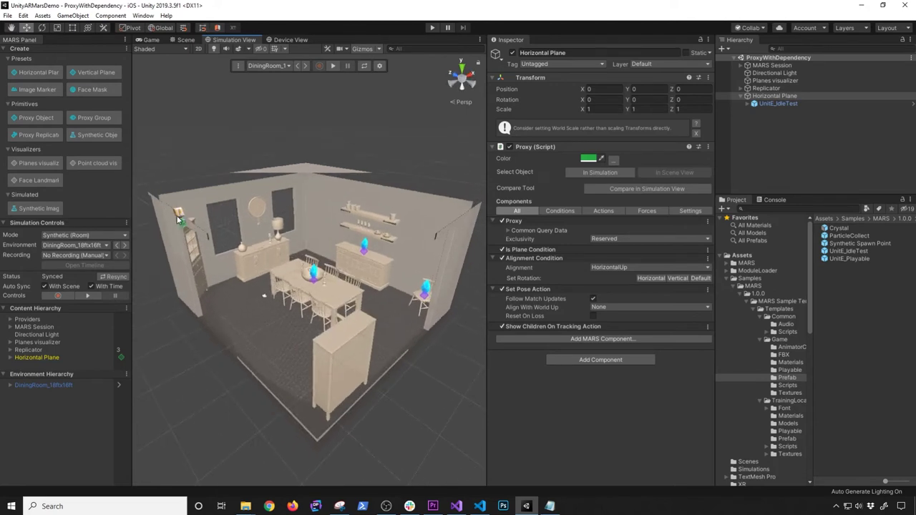
scroll(177, 220, "up", 3)
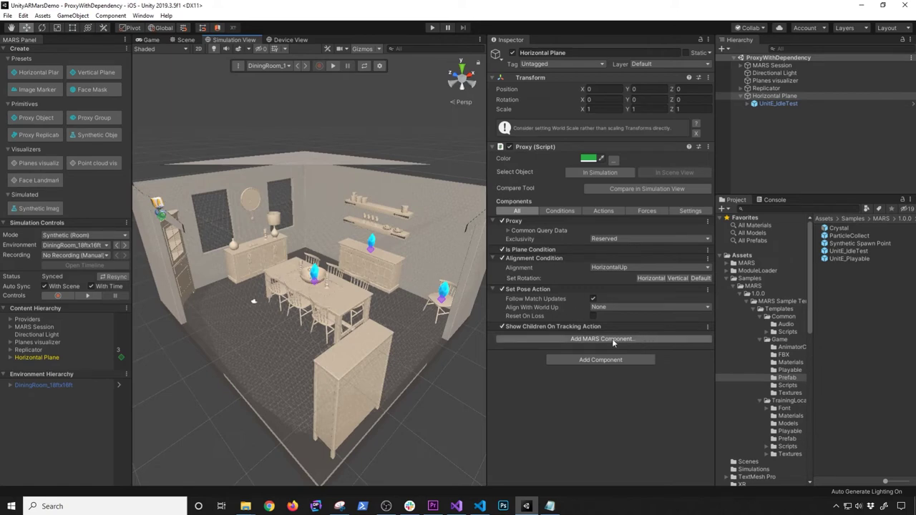
scroll(429, 320, "up", 6)
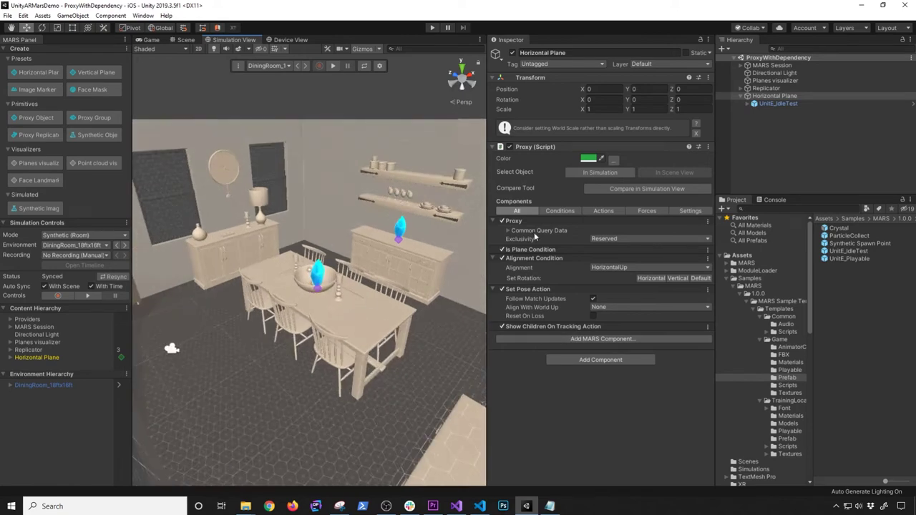
Add a Height Above Floor condition to the robot's Horizontal Plane proxy and expand its settings
left_click(542, 338)
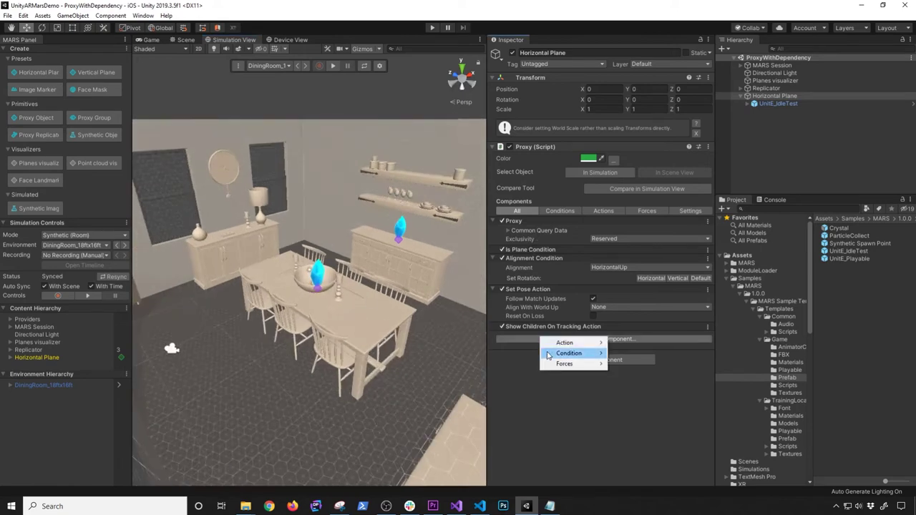
mouse_move(549, 355)
left_click(612, 377)
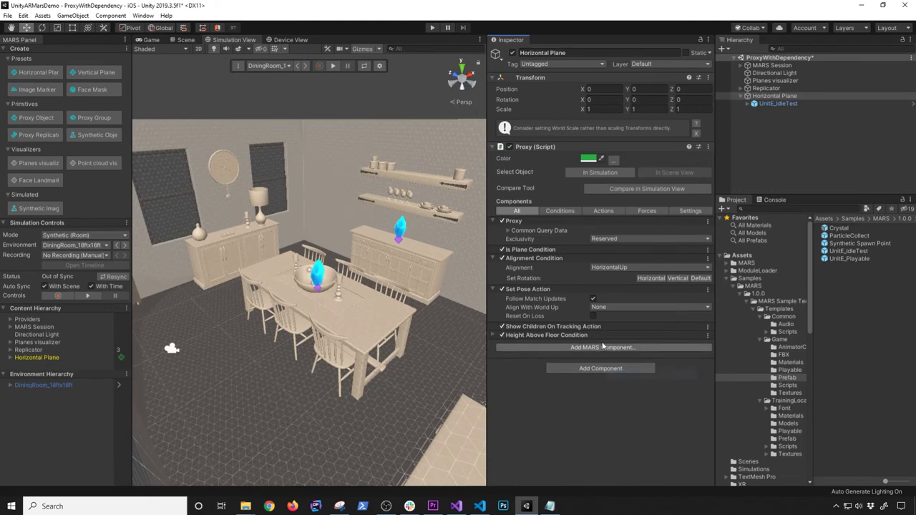
scroll(349, 313, "down", 5)
left_click_drag(349, 313, 422, 303, "alt")
left_click(534, 334)
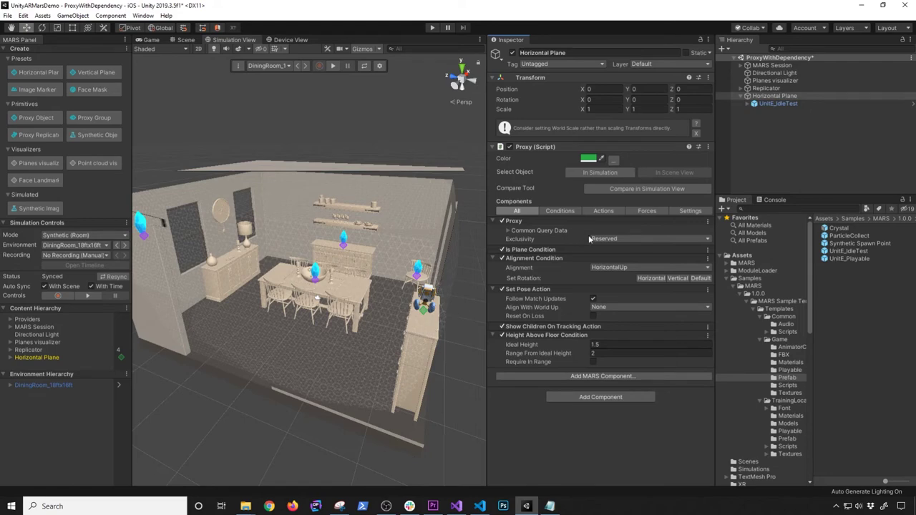
Compare the proxy with the simulated room surfaces and set the Height Above Floor condition's ideal height to 0
left_click(588, 188)
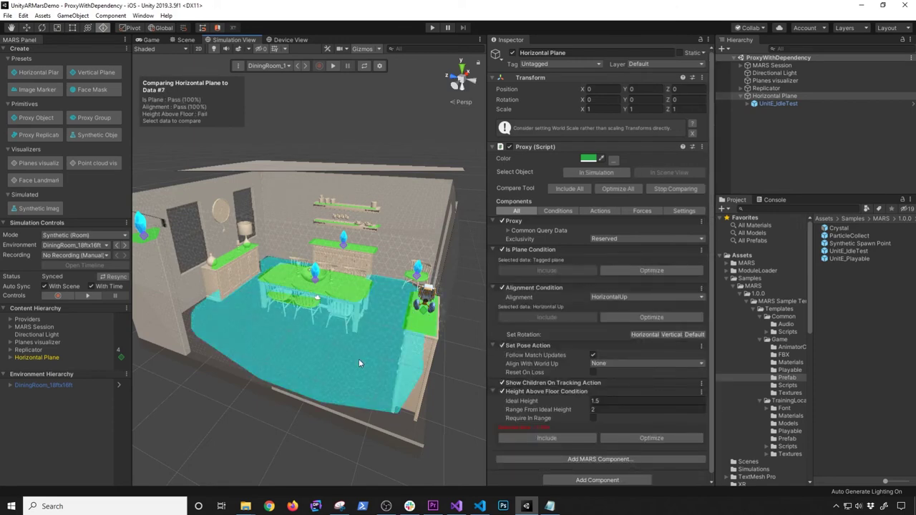
left_click(612, 346)
type("0")
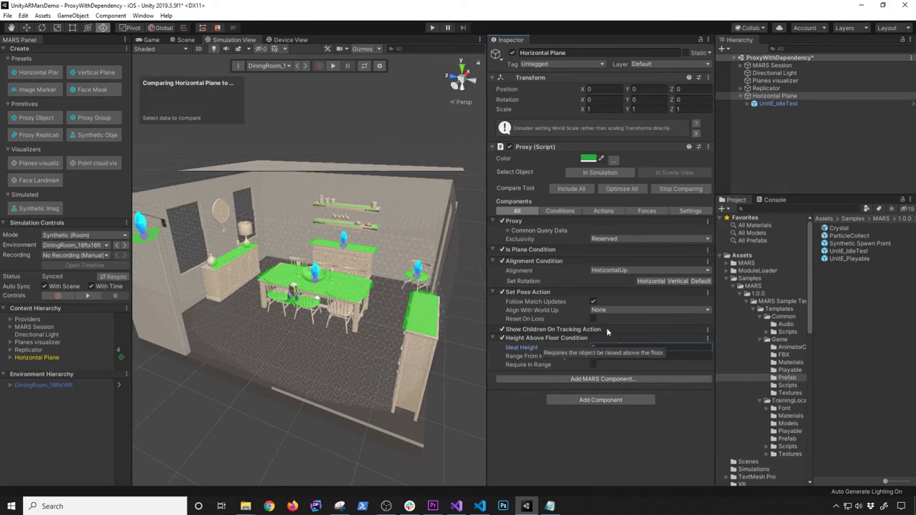
scroll(275, 327, "up", 3)
left_click_drag(280, 328, 287, 308, "alt")
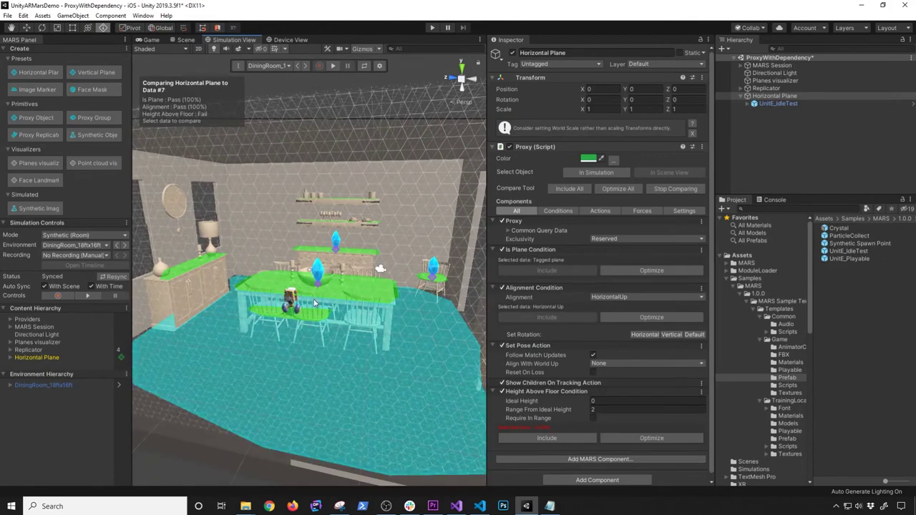
scroll(313, 306, "up", 4)
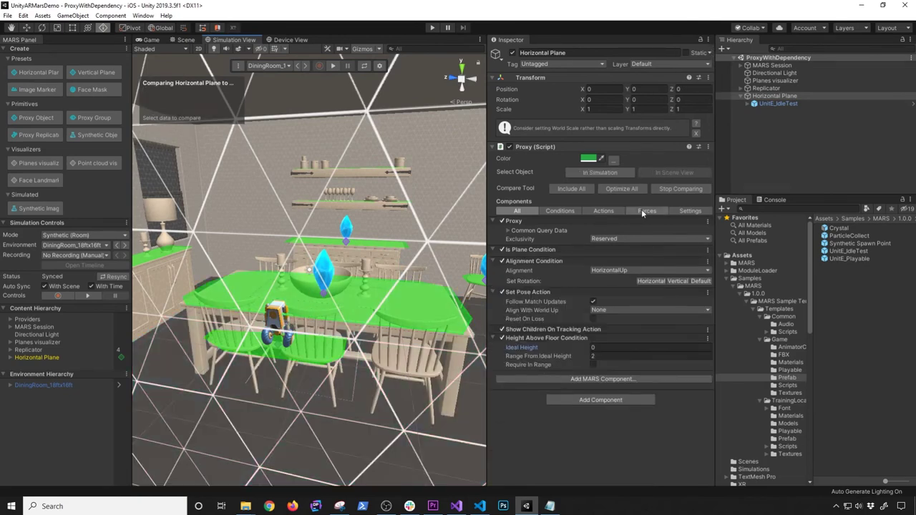
Add an Activate Dependency action to the robot's Horizontal Plane proxy and expand its settings
left_click(603, 210)
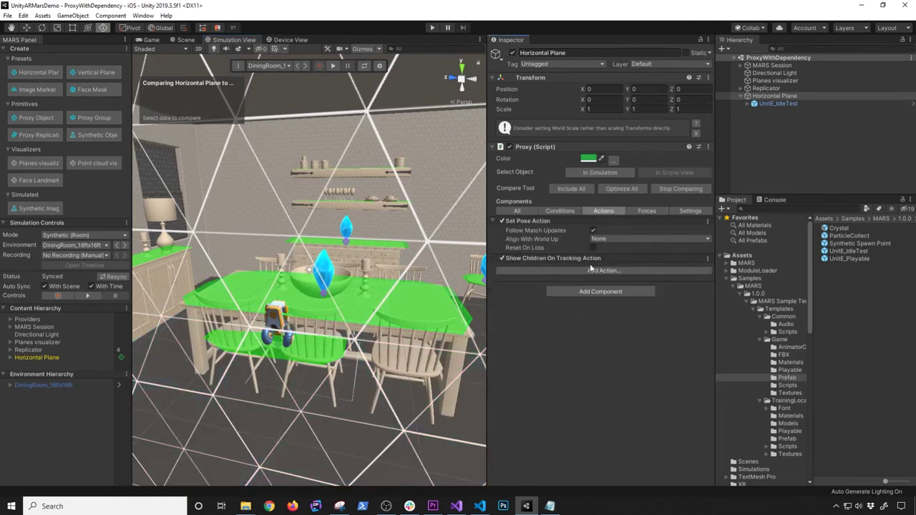
left_click(569, 270)
left_click(582, 278)
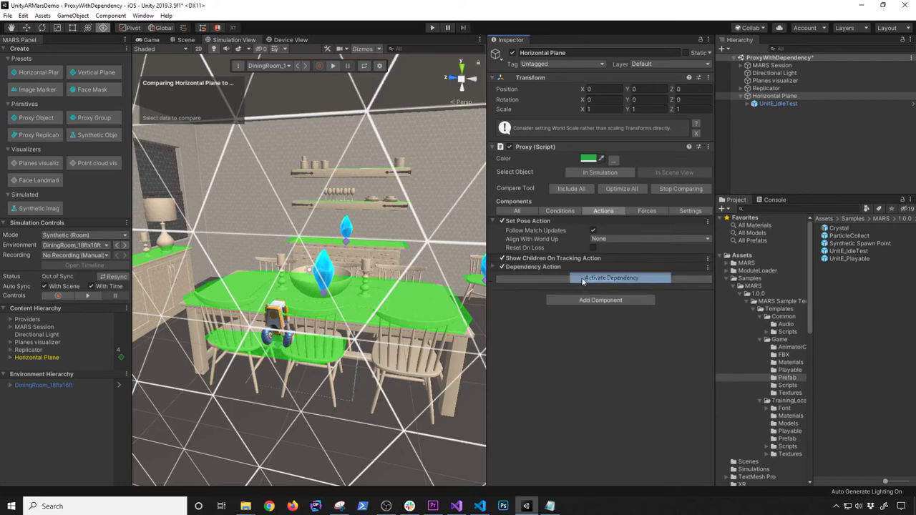
left_click(542, 267)
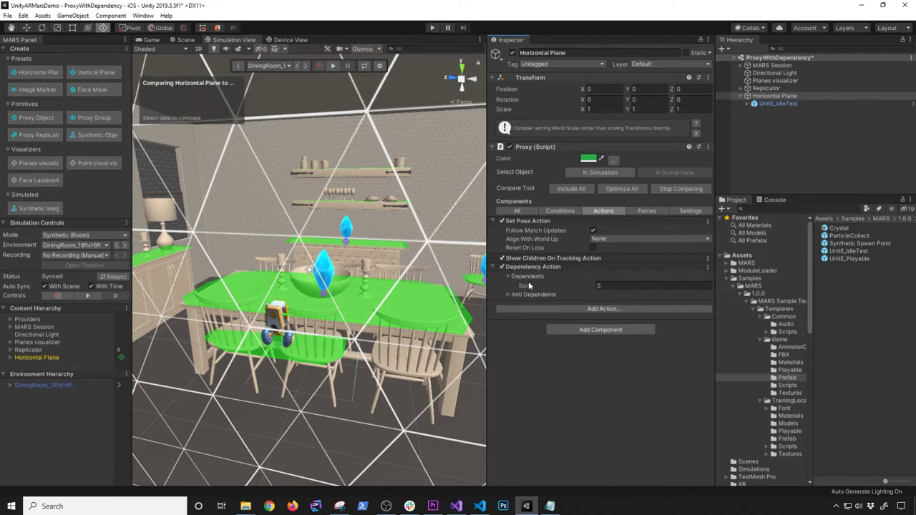
Set the Dependency Action's Dependents size to 1 and assign the Replicator's Crystal as Element 0
left_click(609, 286)
type("1")
key("Return")
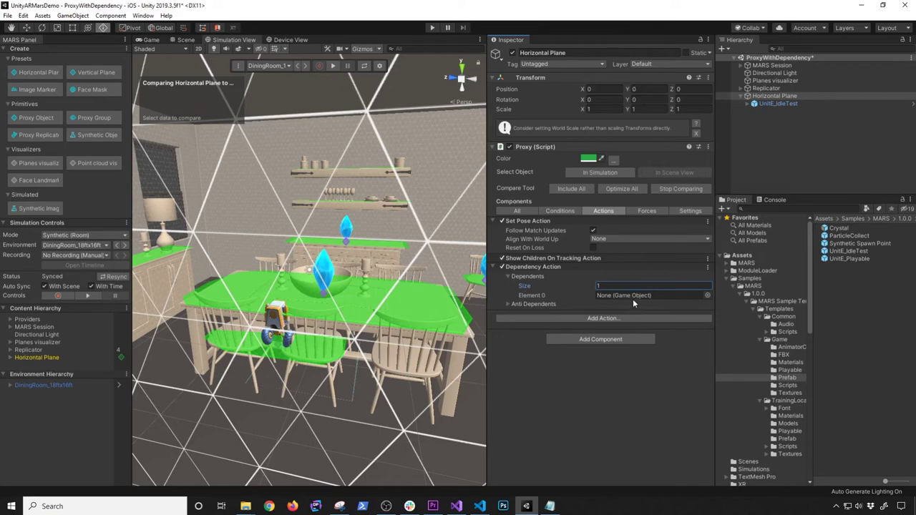
left_click(742, 89)
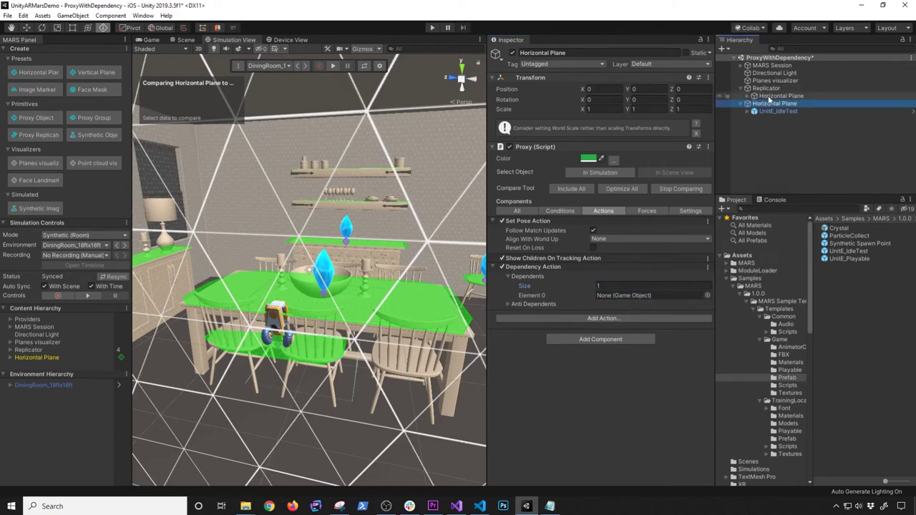
left_click(748, 96)
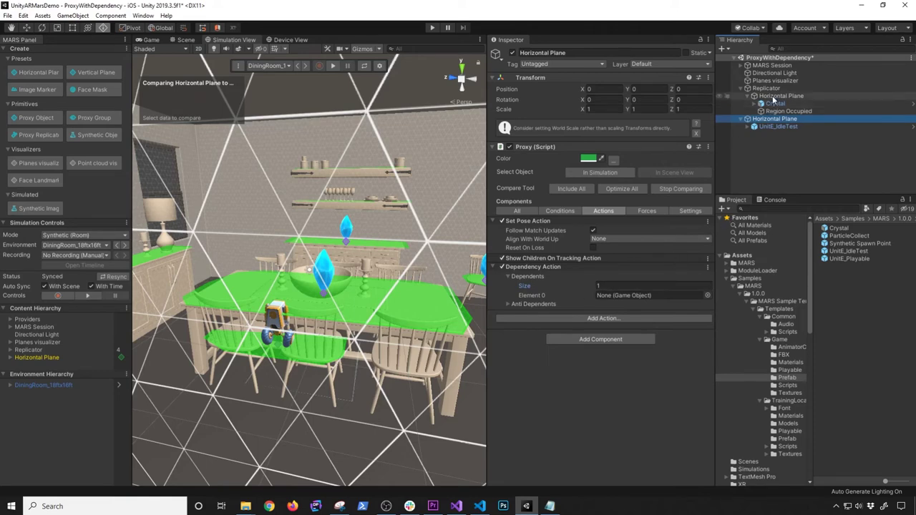
left_click_drag(774, 104, 622, 296)
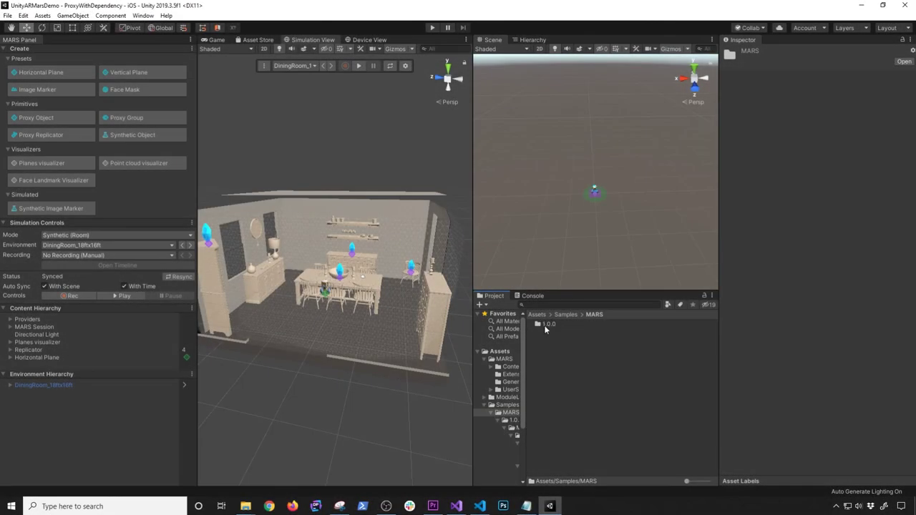
Open the Game_Simple scene from the Game folder of the MARS Sample Templates
double_click(547, 326)
double_click(549, 326)
double_click(550, 327)
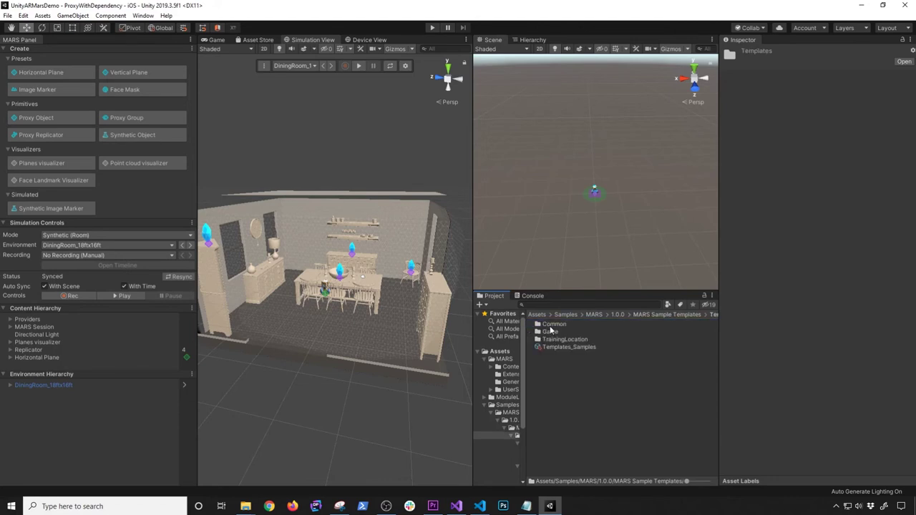
double_click(550, 331)
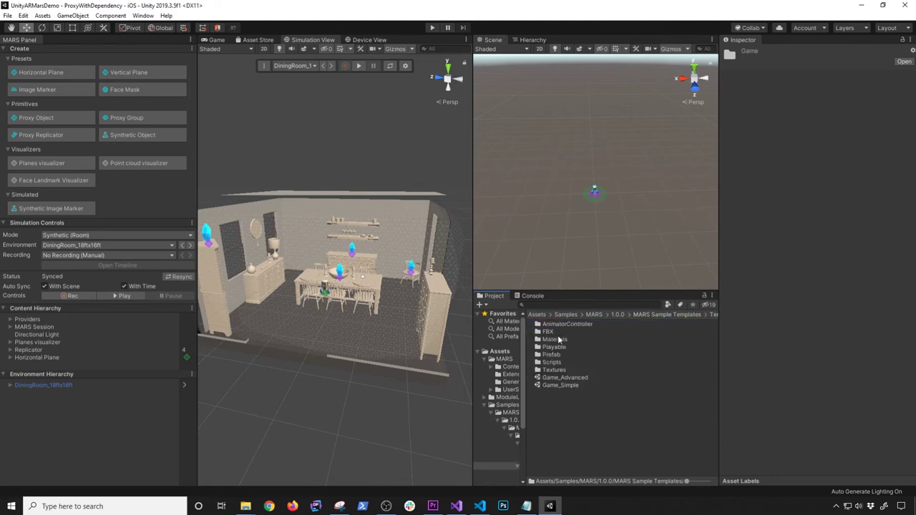
double_click(553, 386)
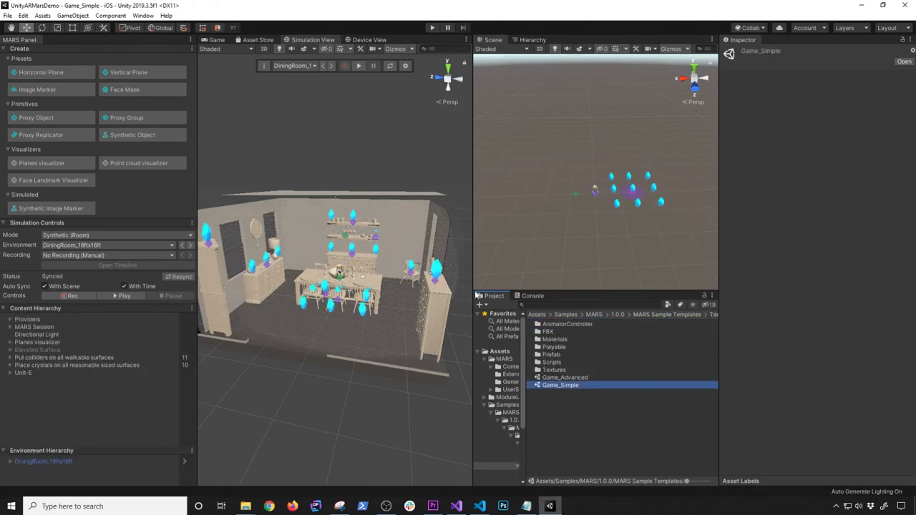
Examine the Elevated Surface proxy's Dependency Action and the replicator that places crystals on all reasonable sized surfaces
left_click(532, 40)
left_click(533, 88)
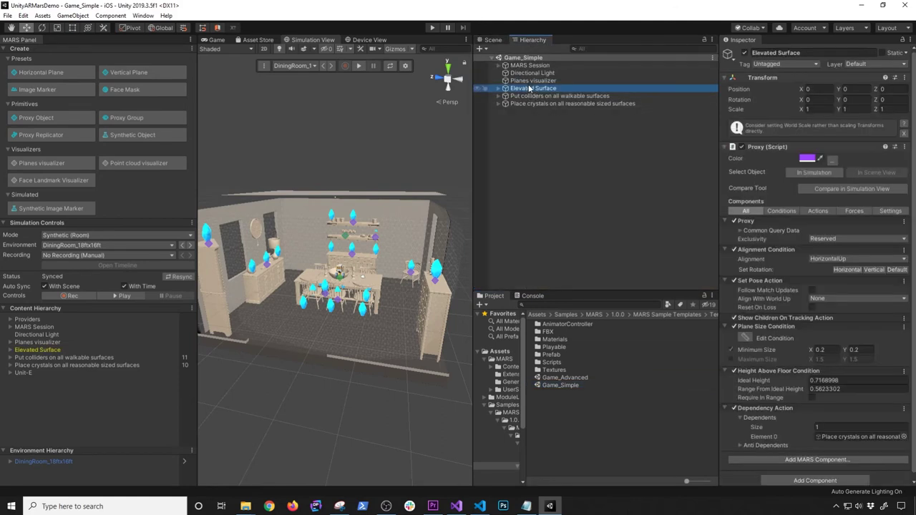
left_click(827, 437)
left_click(532, 104)
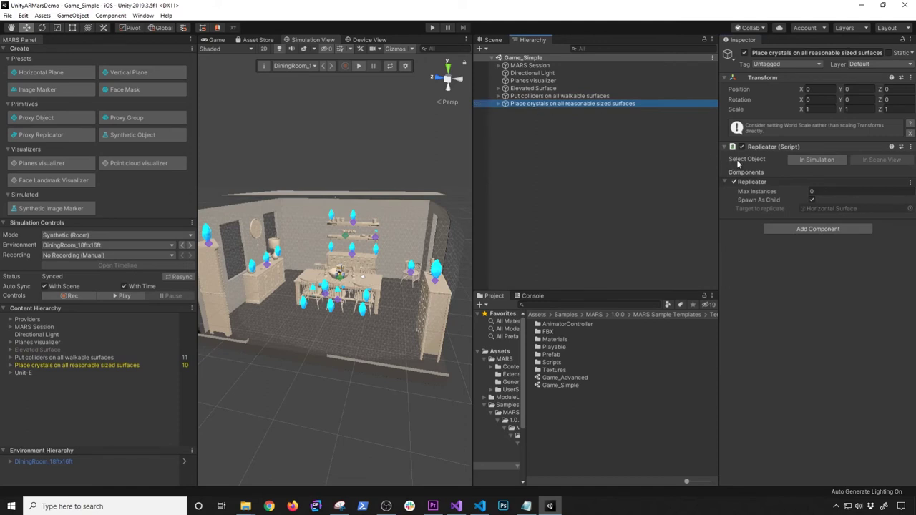
left_click(497, 105)
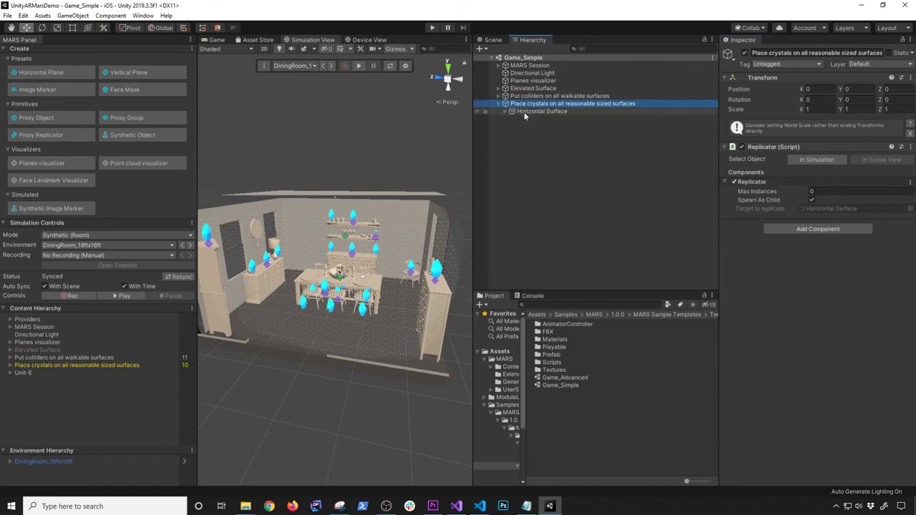
mouse_move(743, 195)
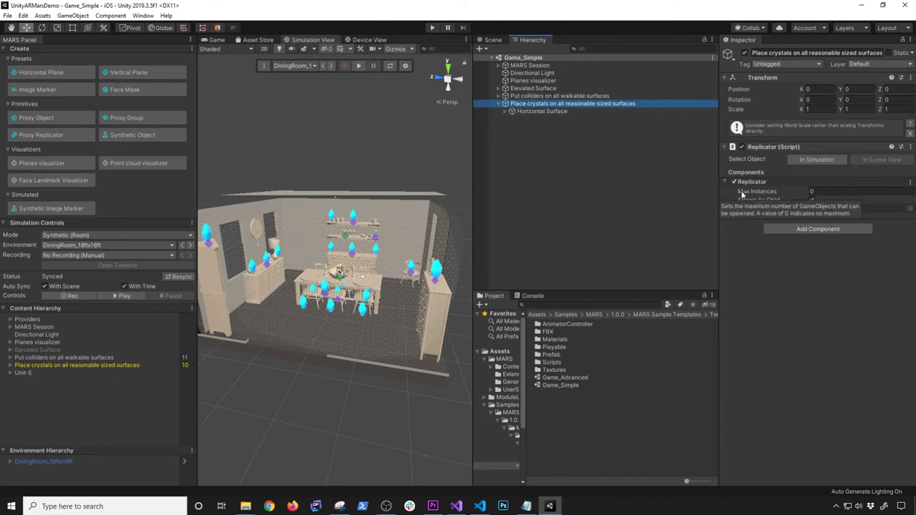
Expand Elevated Surface down to Unit-E and trace its Dependency Action's dependents and anti dependents in the hierarchy
left_click(523, 89)
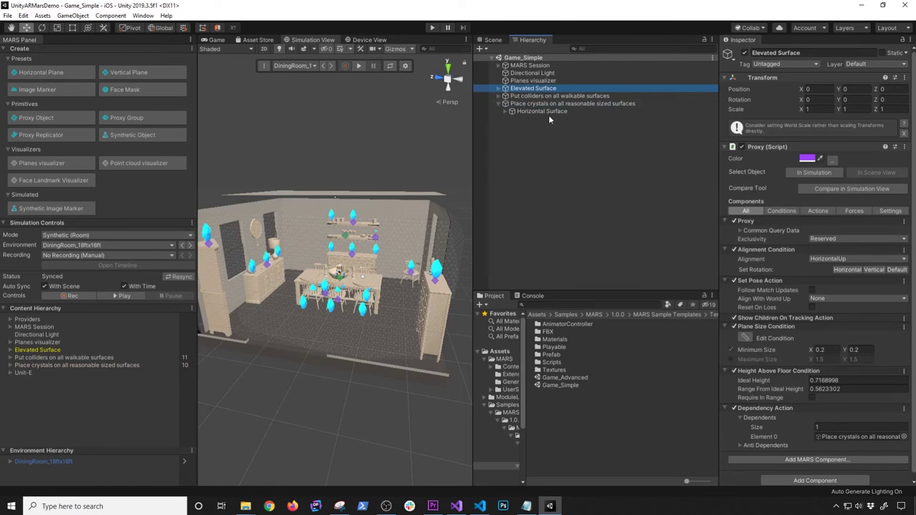
left_click(499, 88)
left_click(517, 96)
left_click(511, 96)
left_click(533, 104)
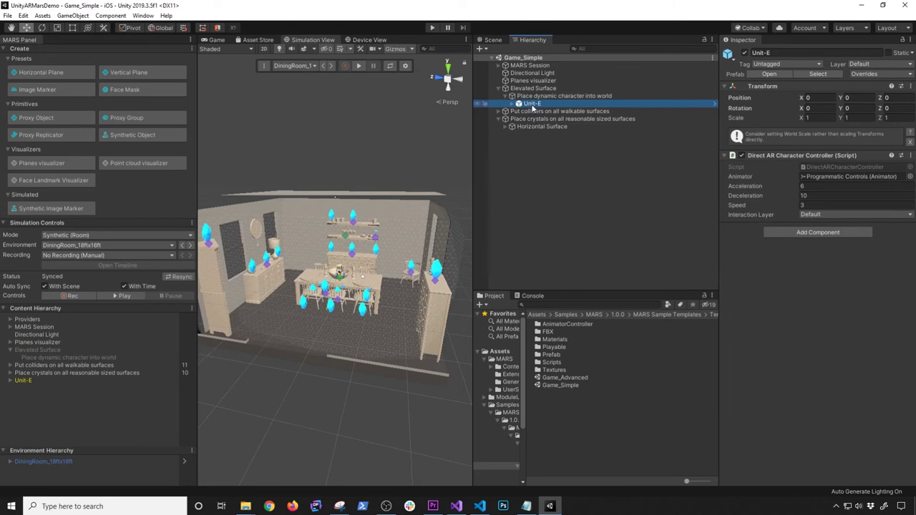
left_click(534, 88)
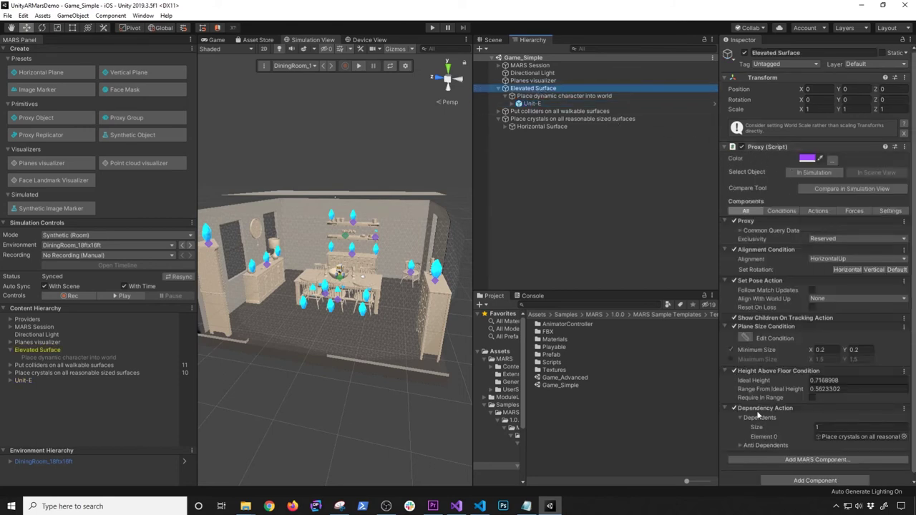
left_click(741, 446)
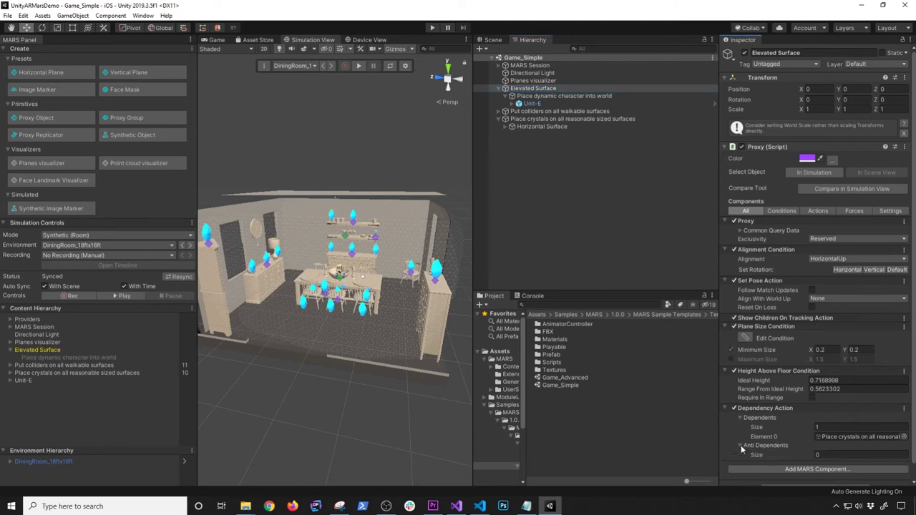
left_click(834, 437)
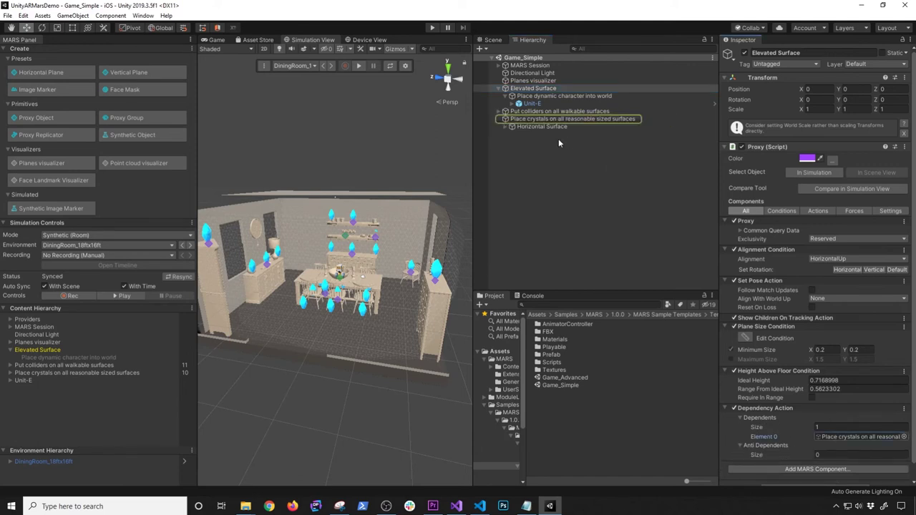
left_click(532, 118)
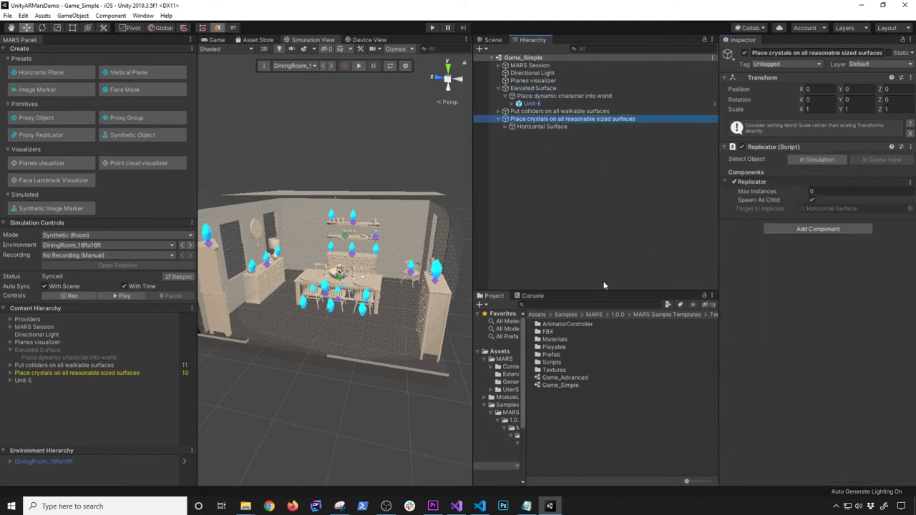
Collapse the Samples folder and open the ProxyWithDependency scene from the Scenes folder
left_click(505, 358)
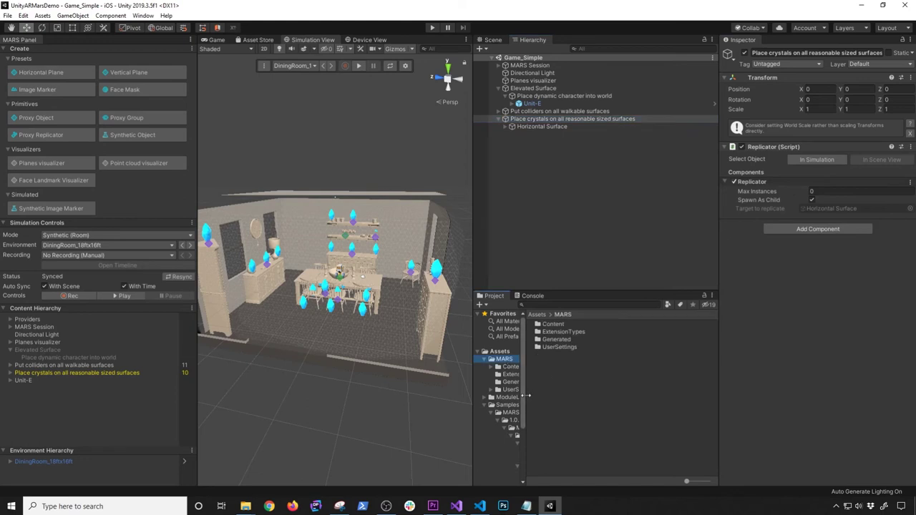
left_click(485, 405)
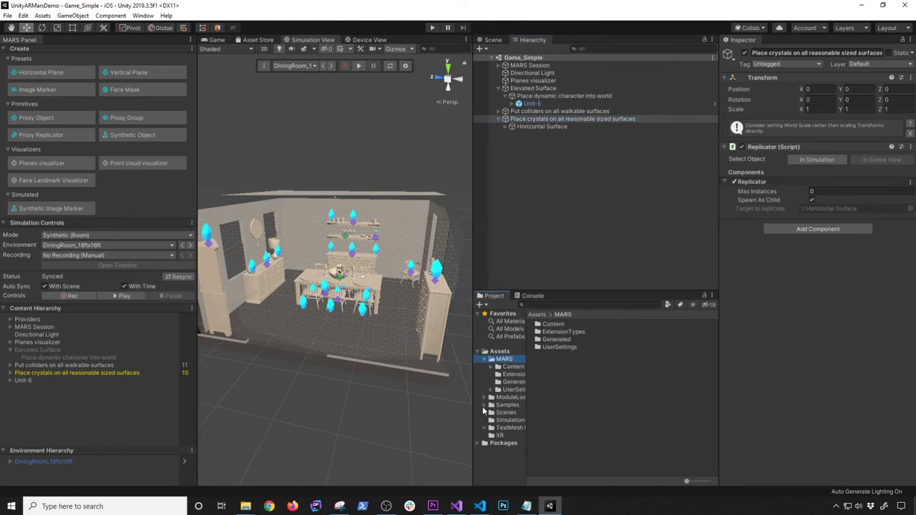
left_click(504, 413)
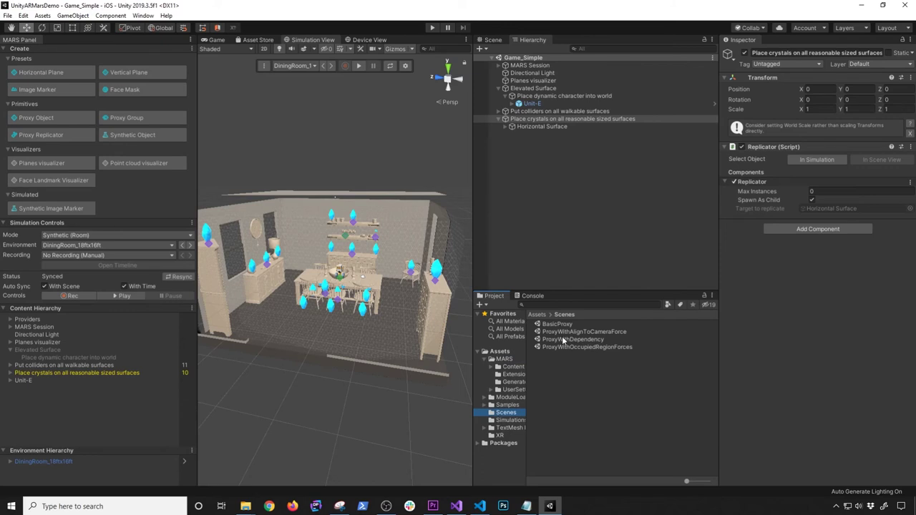
double_click(566, 339)
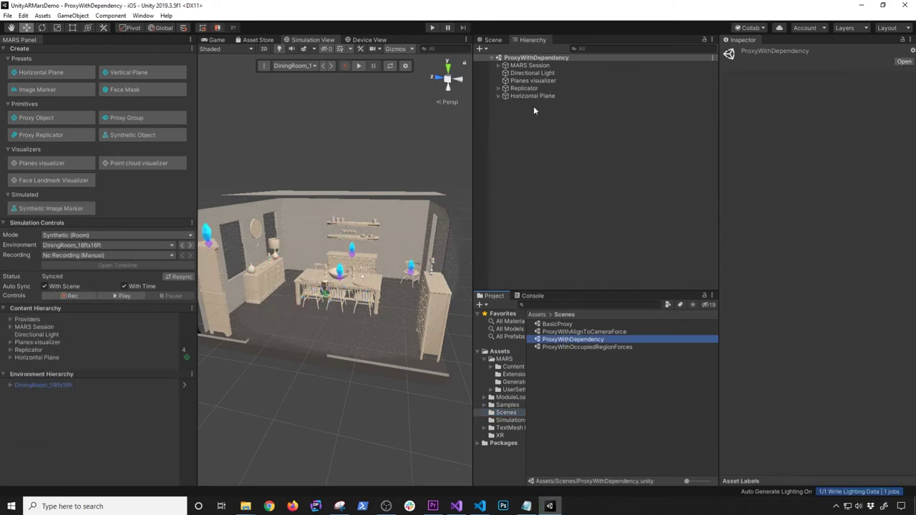
Expand the Horizontal Plane proxy that holds UnitE_IdleTest and rename it Robot
left_click(533, 96)
left_click(499, 96)
left_click(525, 98)
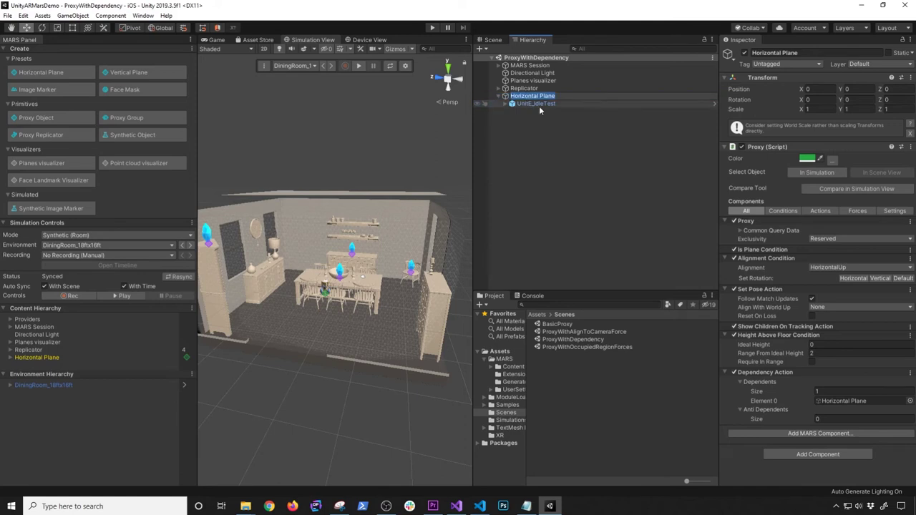
type("Robot")
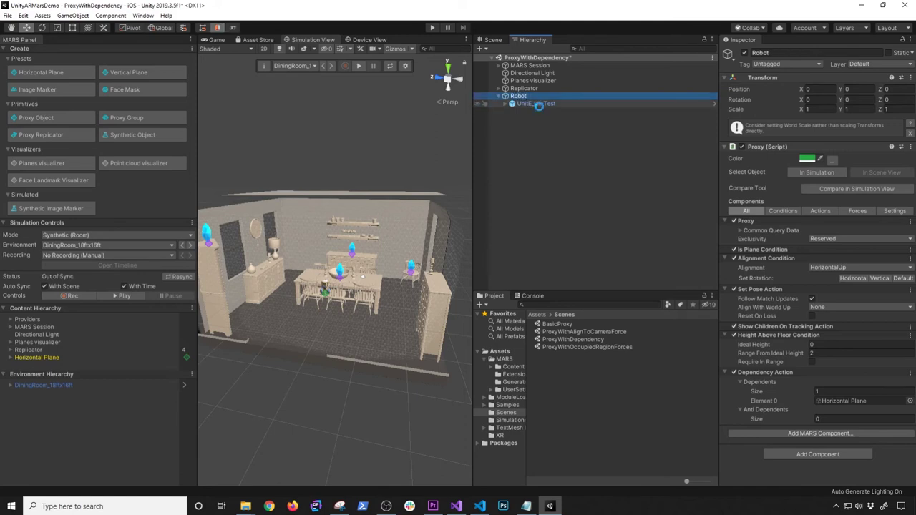
Rename the Replicator object as ReplicatorCrystal
left_click(531, 90)
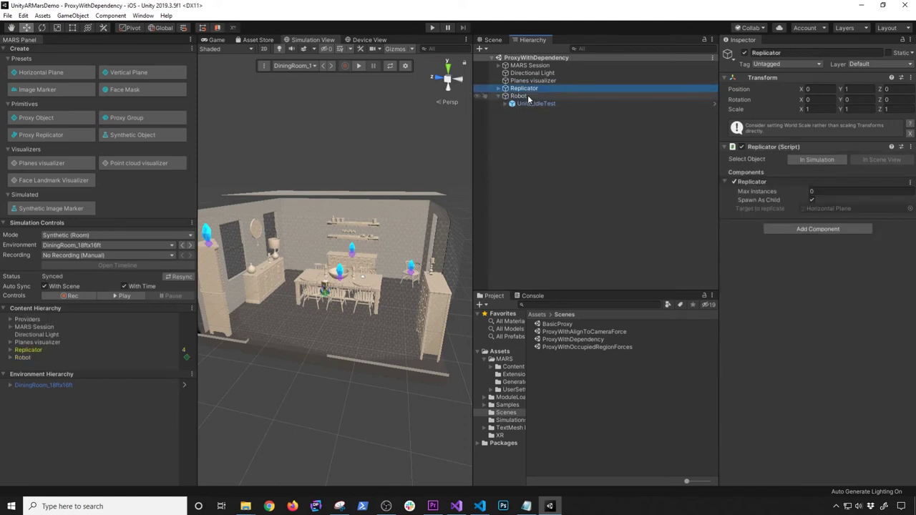
left_click(538, 92)
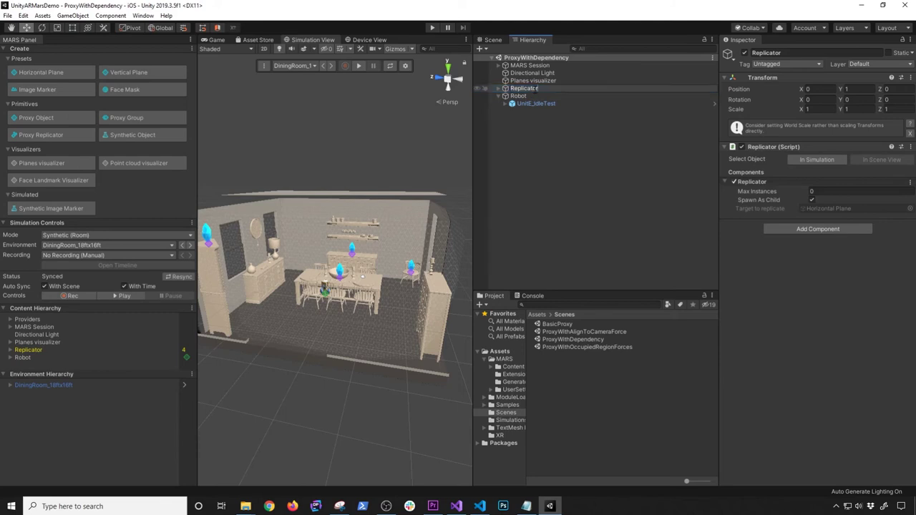
type("Crystal")
key("Return")
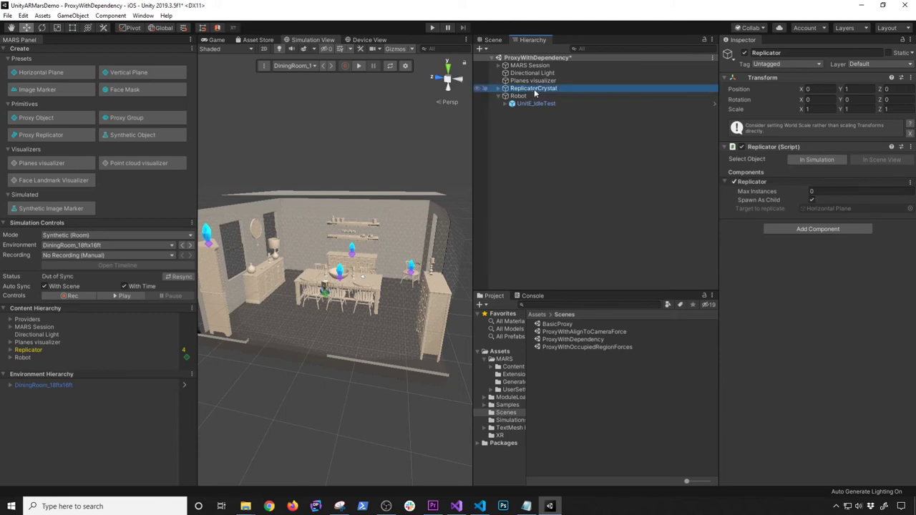
Shorten the crystal replicator's name to Crystals
left_click(520, 96)
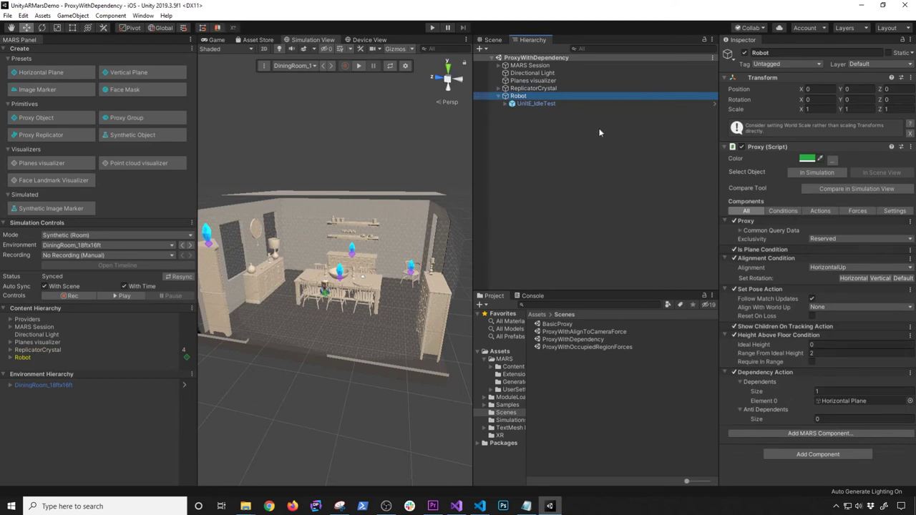
left_click(546, 89)
left_click(539, 91)
left_click(539, 90)
key("shift+Home")
key("BackSpace")
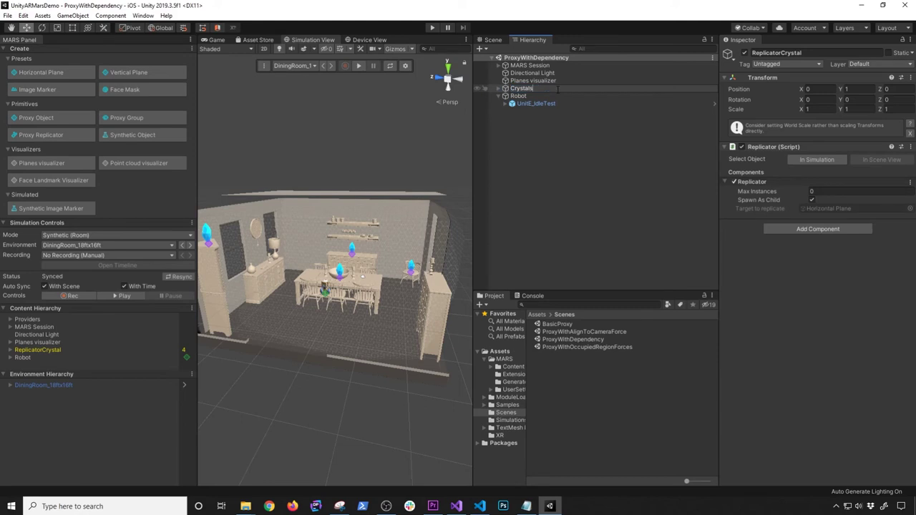
key("Return")
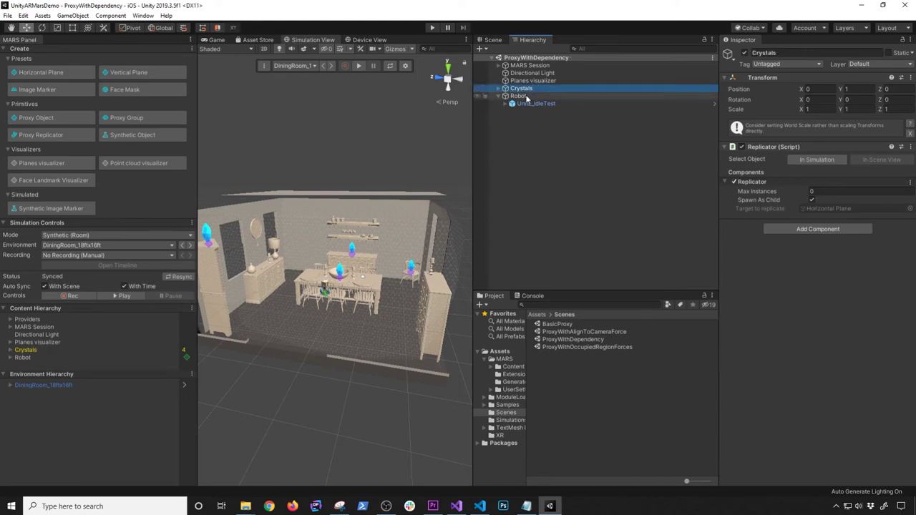
Check which object the Robot's Dependency Action references and assign the Crystals replicator as dependent Element 0
left_click(518, 97)
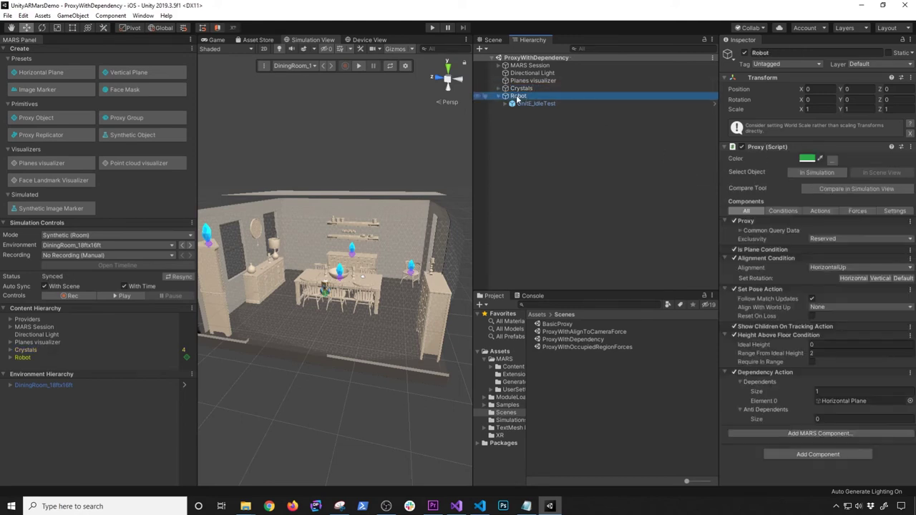
left_click(846, 402)
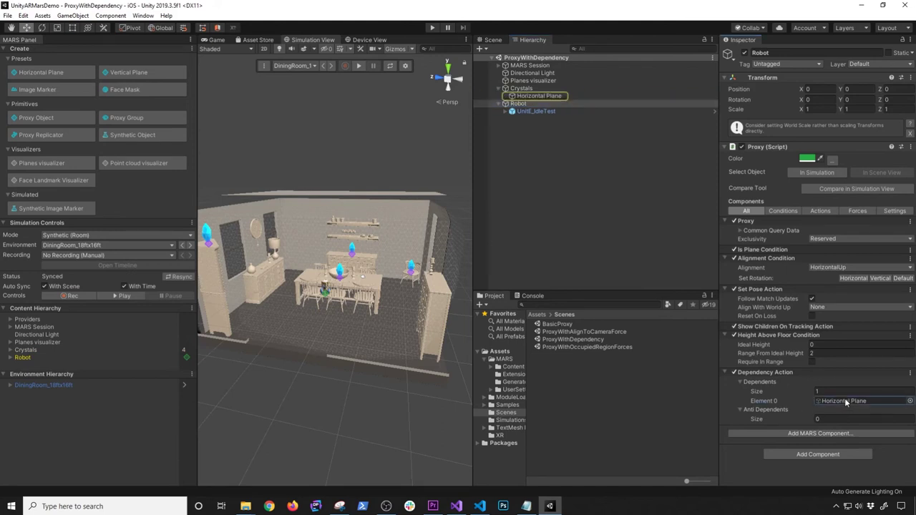
left_click(539, 96)
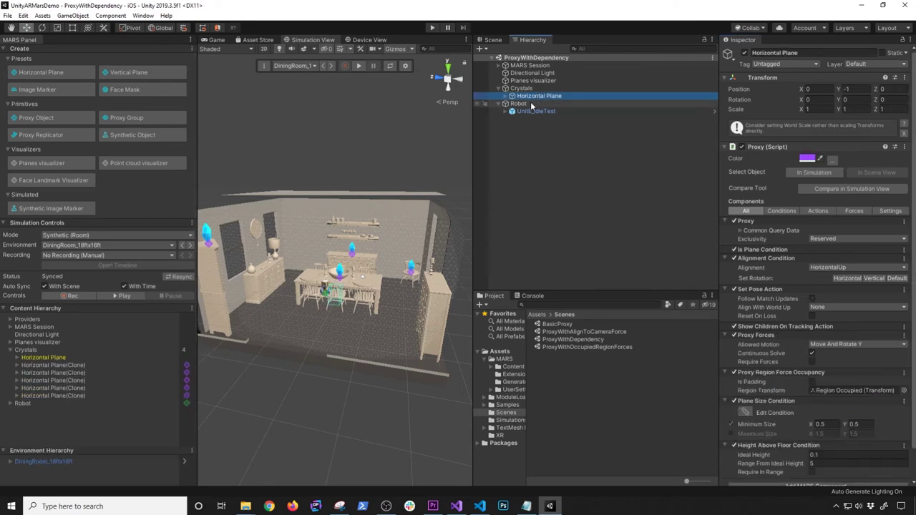
left_click(521, 88)
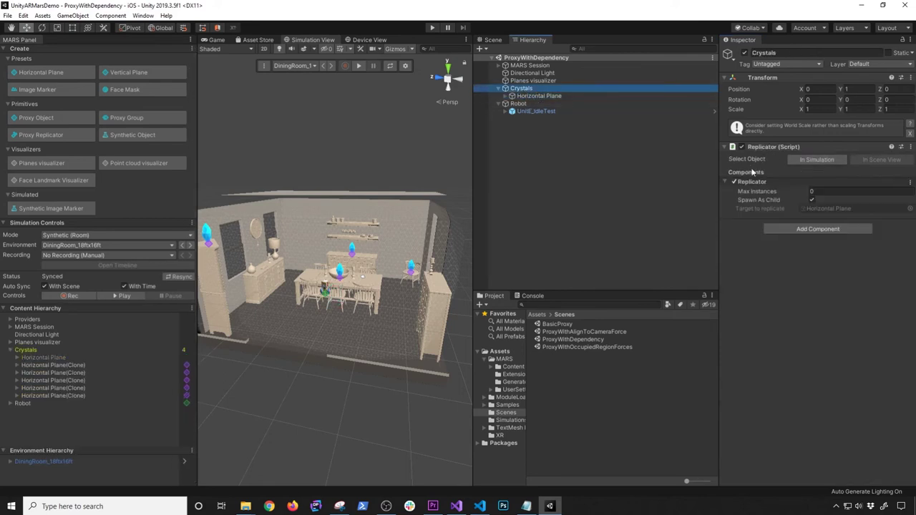
left_click(520, 104)
left_click_drag(528, 90, 823, 402)
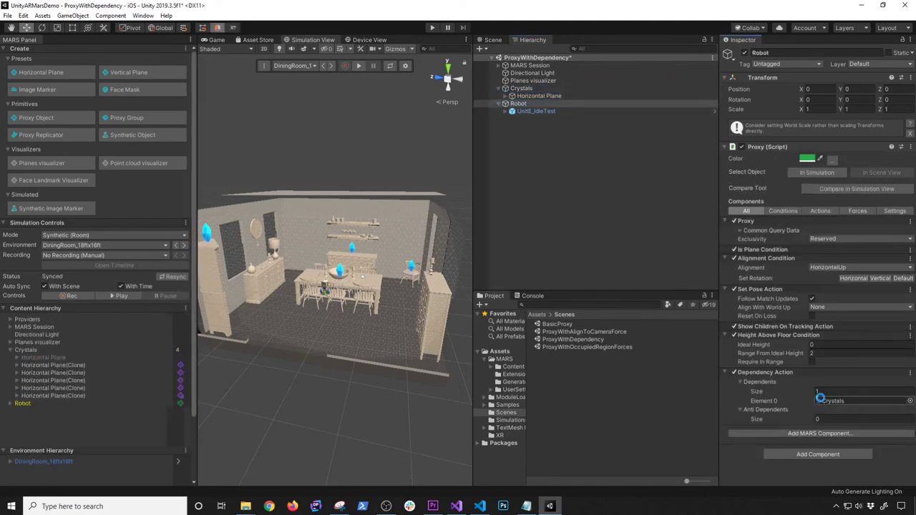
Show the Game view with Free Aspect and widen its area by narrowing the neighbouring panels
left_click_drag(472, 112, 596, 123)
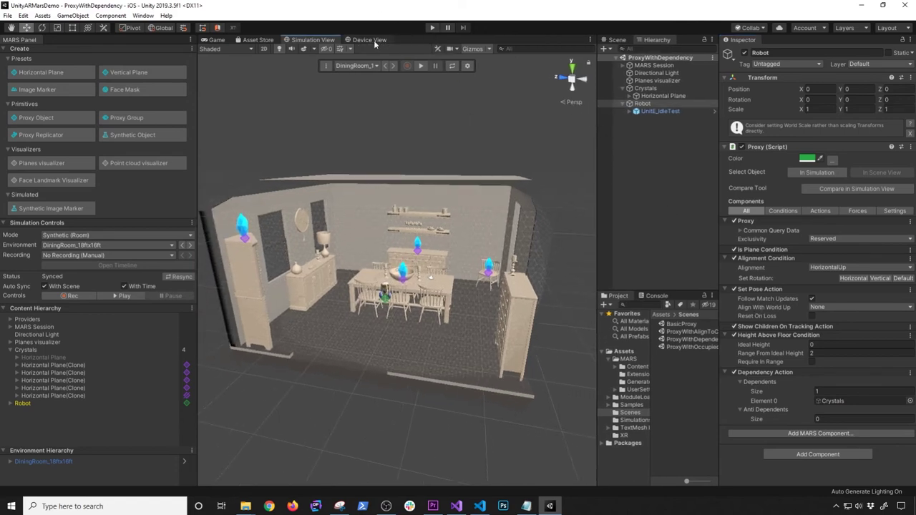
left_click(214, 40)
left_click(243, 49)
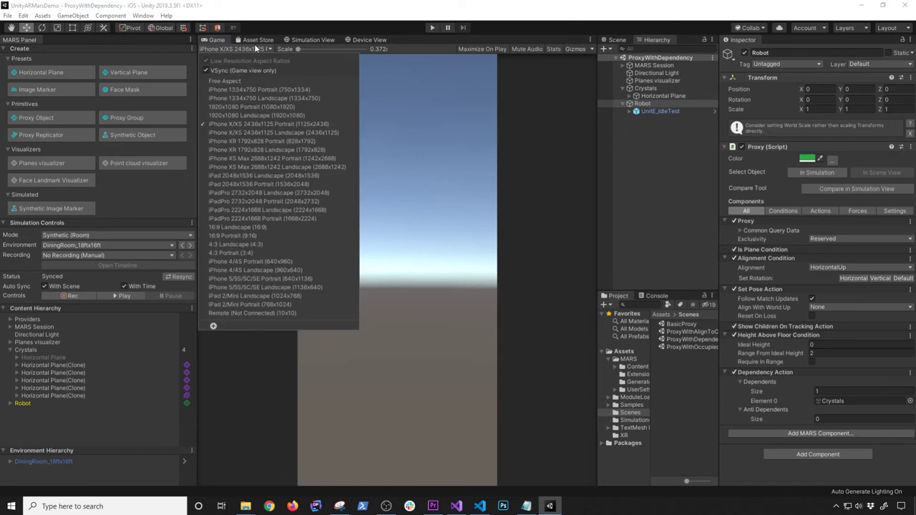
left_click(221, 83)
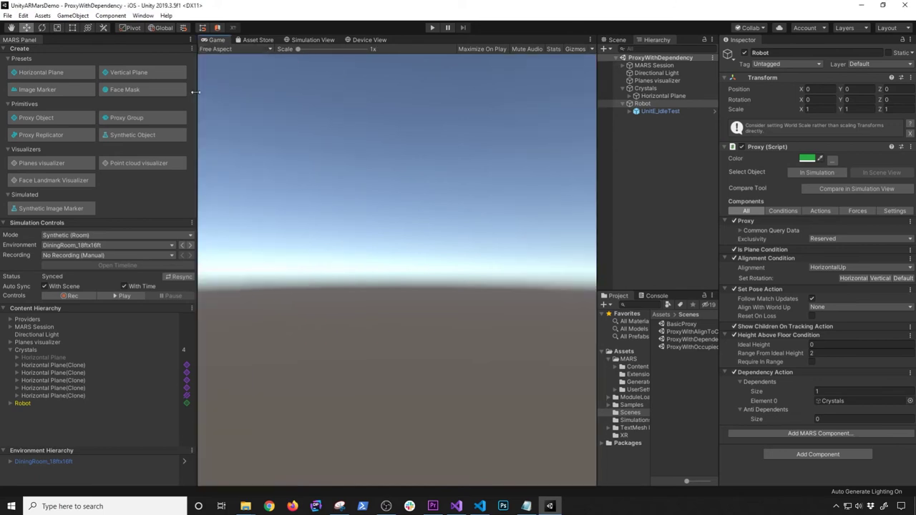
left_click_drag(194, 91, 148, 79)
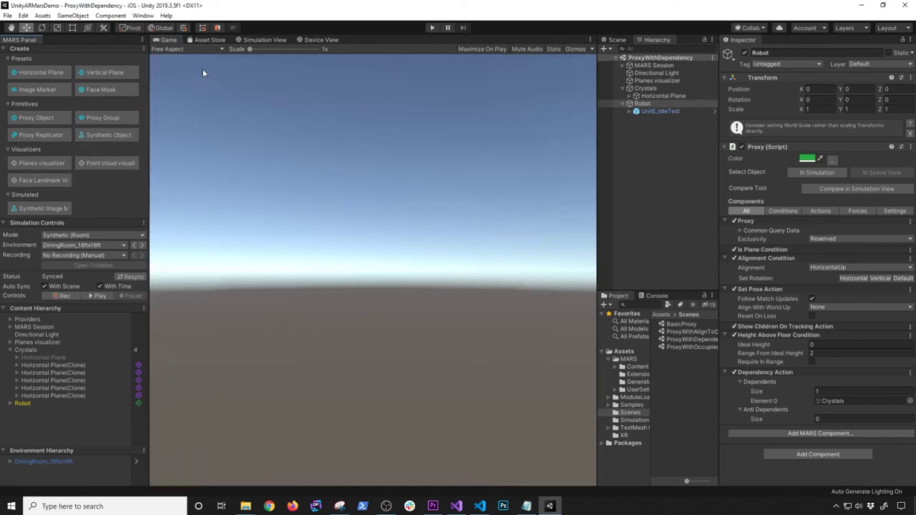
Dock the Scene view with the Project and Console windows and the Hierarchy beside the Inspector
left_click(615, 40)
left_click_drag(610, 45, 655, 295)
left_click_drag(626, 41, 766, 43)
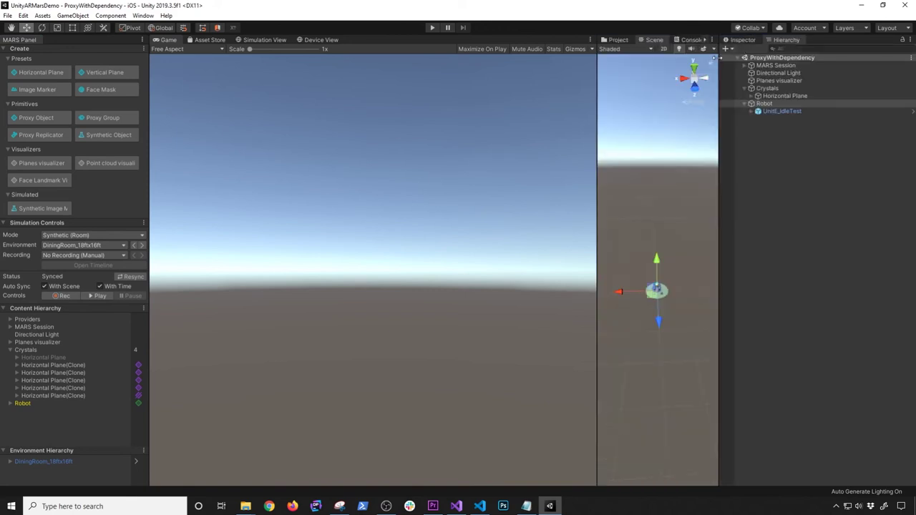
Widen the Scene view beside the Game view and test-run the scene, moving through the simulated dining room before stopping play mode
left_click_drag(597, 123, 479, 131)
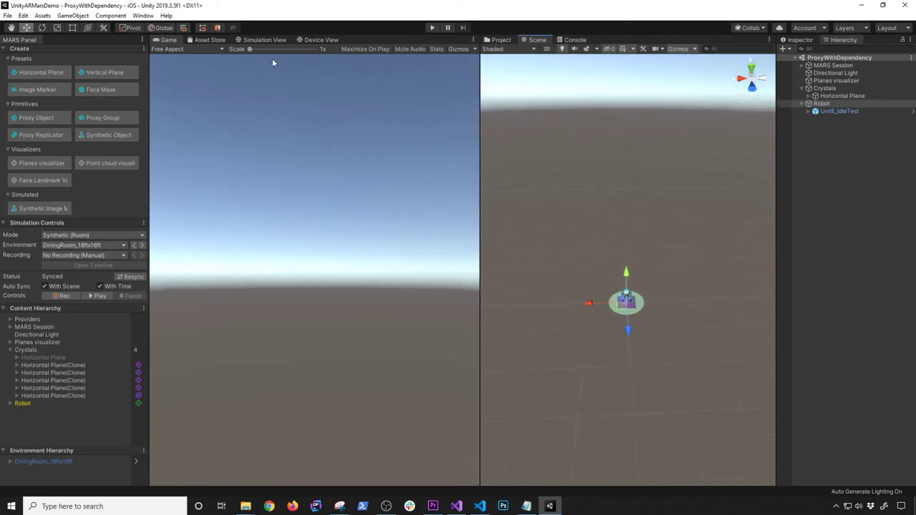
left_click(432, 27)
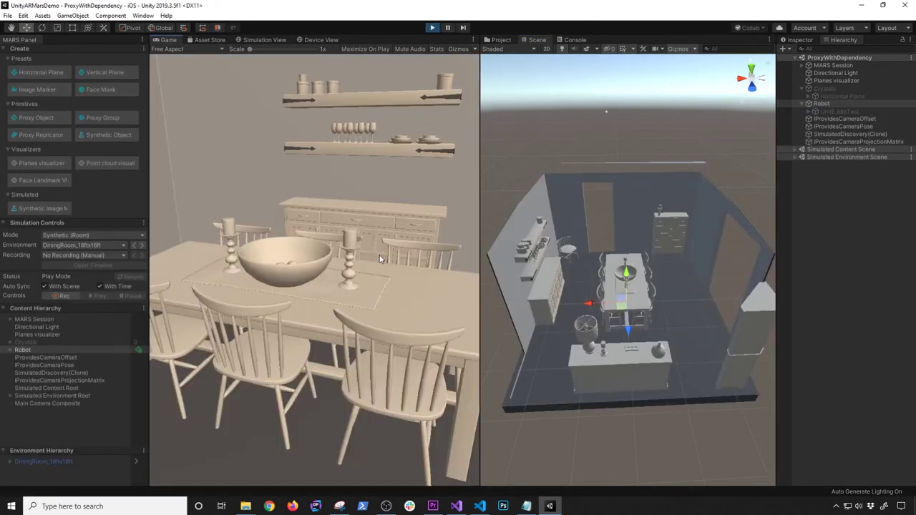
left_click_drag(689, 345, 677, 359, "alt")
mouse_move(338, 317)
right_mouse_down()
mouse_move(322, 332)
mouse_move(334, 339)
mouse_move(194, 349)
mouse_move(231, 360)
mouse_move(352, 340)
mouse_move(456, 364)
mouse_move(598, 362)
right_mouse_up()
key("w")
key("w")
key("w")
key("w")
right_click_drag(357, 326, 364, 323)
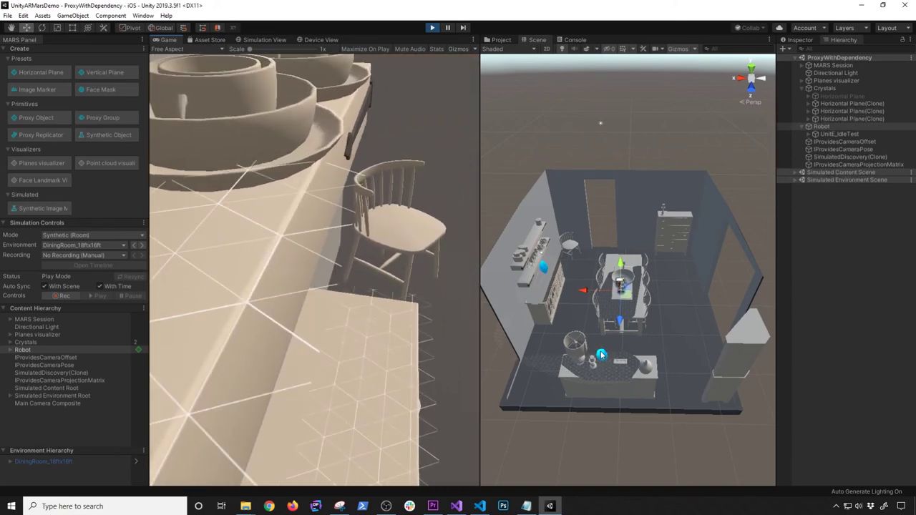
left_click(433, 28)
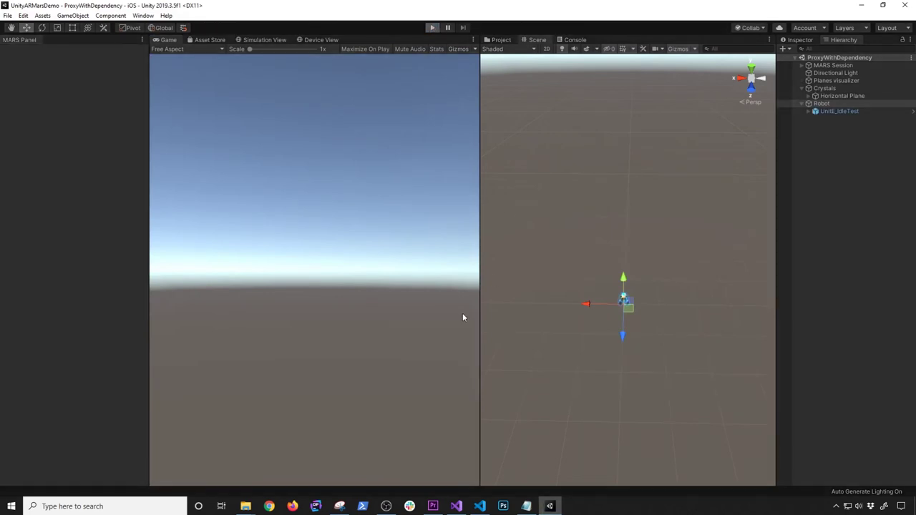
Run the scene again, scan the room in the Game view, check the replicated Horizontal Plane clones under Crystals, and stop play mode
key("ctrl+p")
mouse_move(292, 387)
right_mouse_down()
mouse_move(331, 403)
mouse_move(435, 413)
mouse_move(305, 386)
mouse_move(187, 388)
mouse_move(280, 370)
mouse_move(375, 382)
mouse_move(387, 406)
right_mouse_up()
key("w")
key("a")
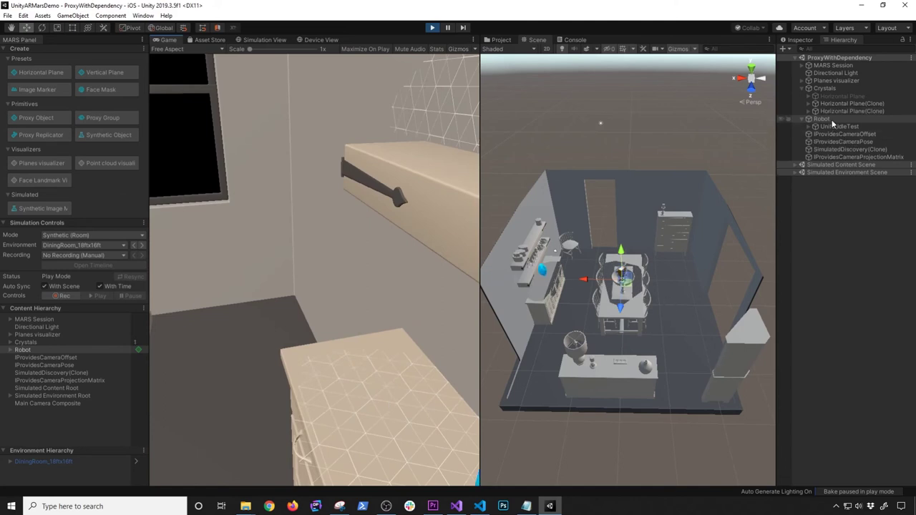
left_click(839, 111)
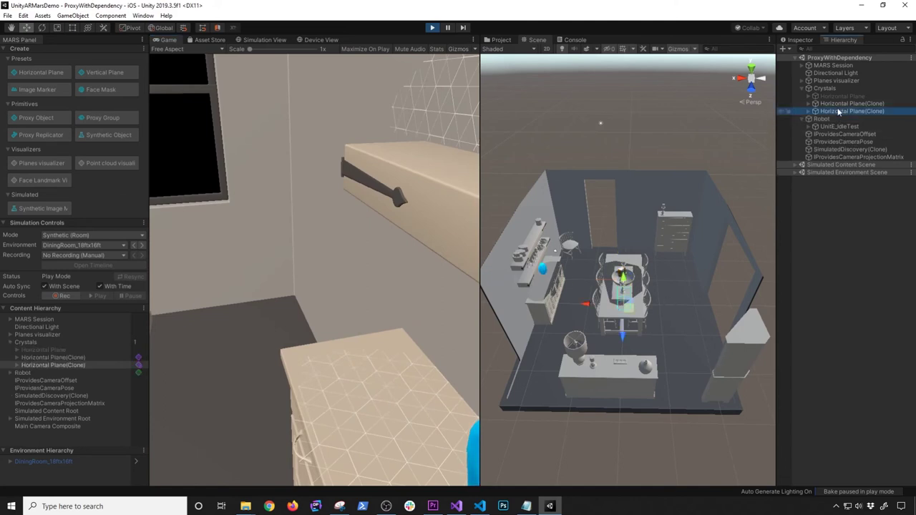
left_click(836, 104)
left_click(433, 27)
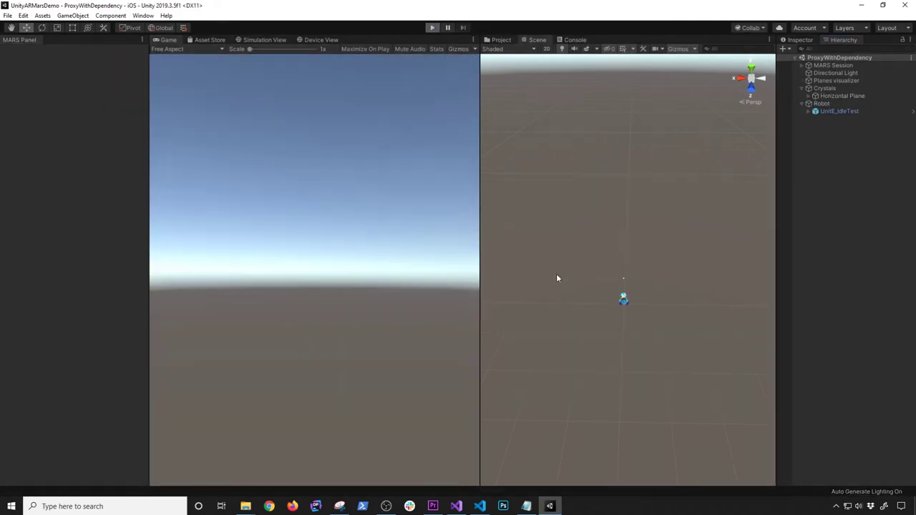
Restart play mode and move the camera around the dining table and cabinets to scan surfaces for the Crystals and Robot
key("ctrl+p")
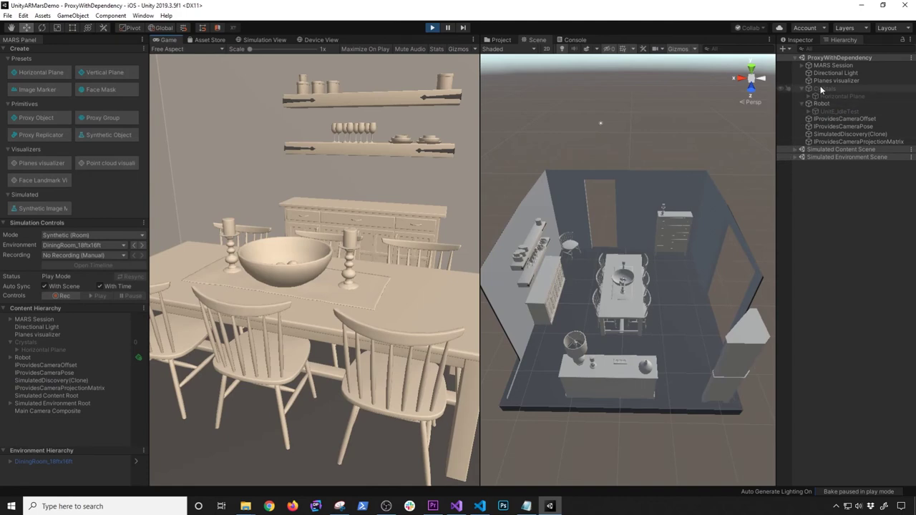
key("w")
right_click_drag(326, 311, 326, 319)
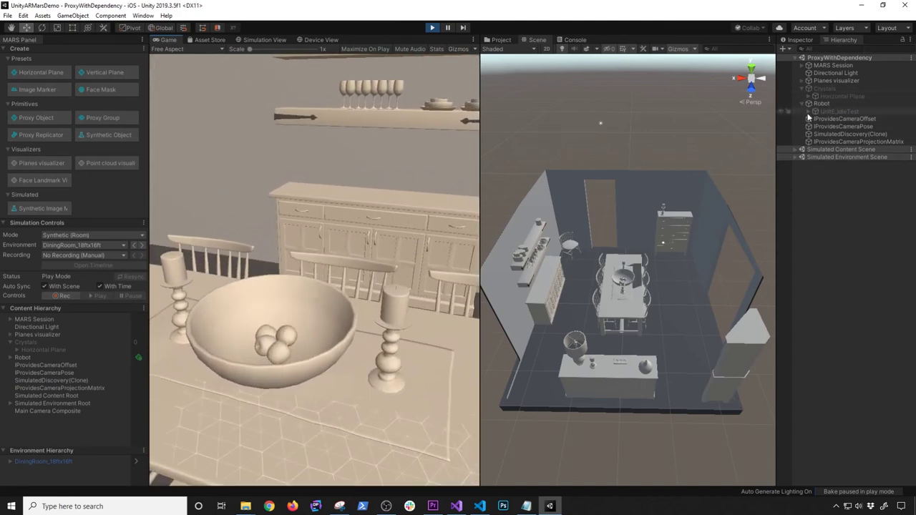
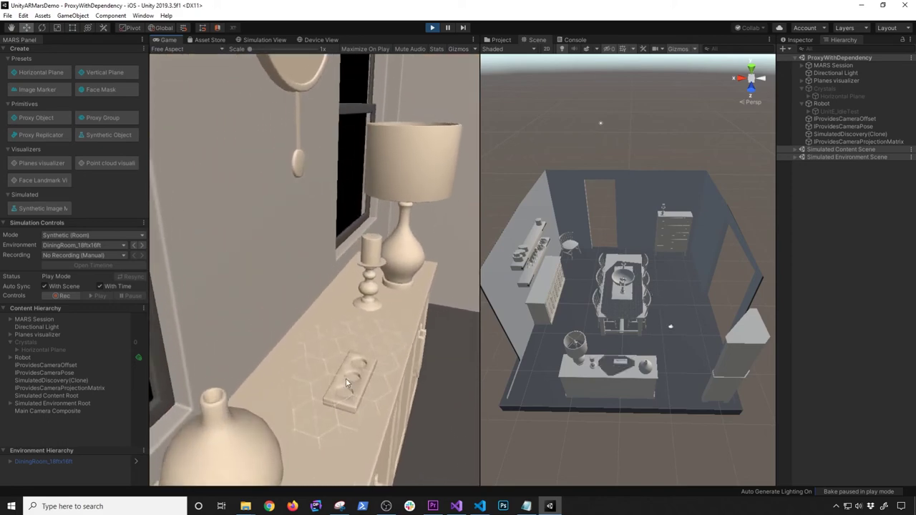
key("w")
right_click_drag(424, 382, 538, 380)
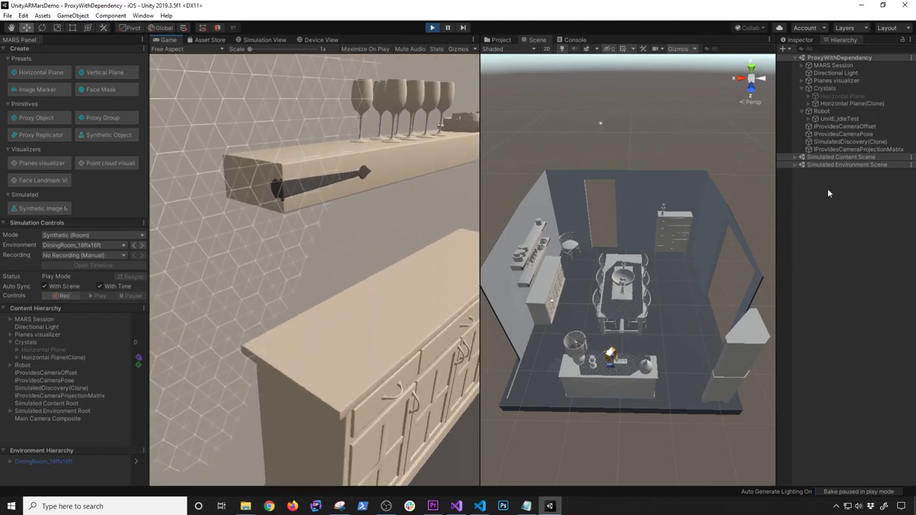
Frame the Horizontal Plane(Clone) under Crystals in the Scene view, expand its children and examine its Proxy conditions, actions and forces
double_click(839, 104)
left_click_drag(669, 272, 478, 226, "alt")
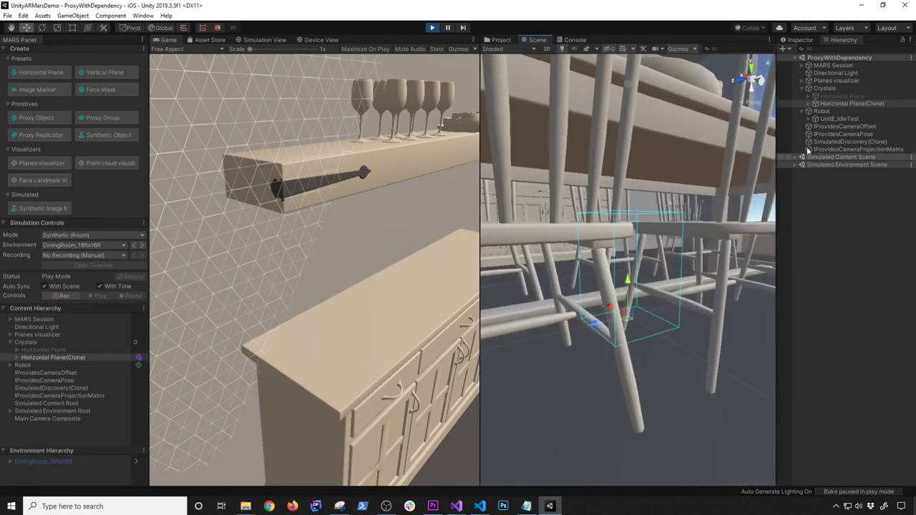
left_click(808, 104)
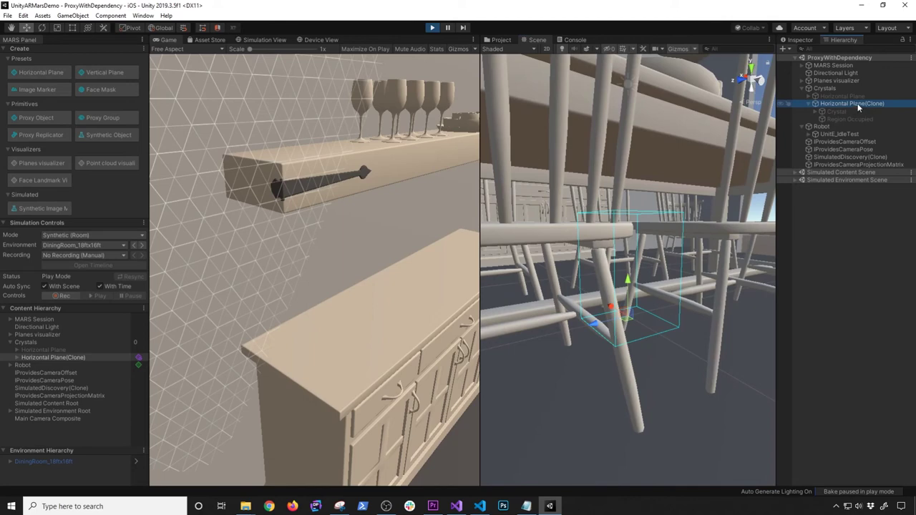
left_click(803, 41)
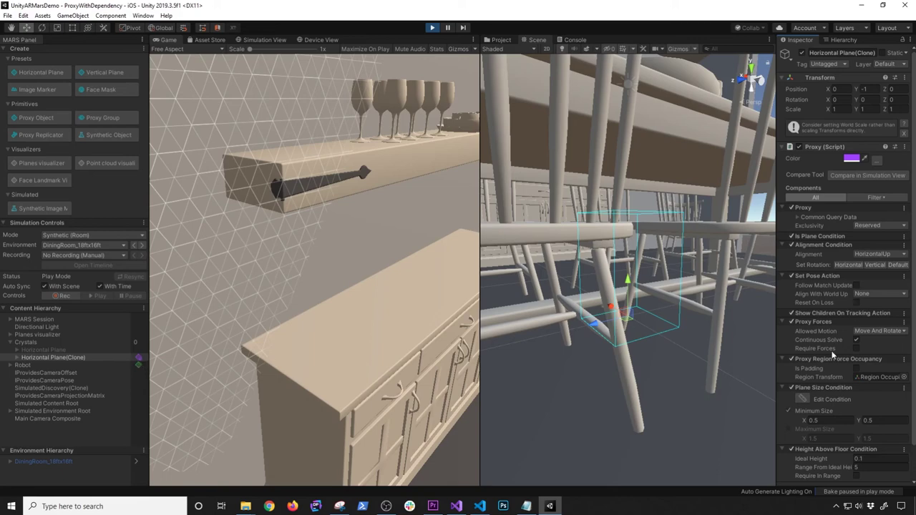
scroll(815, 372, "down", 2)
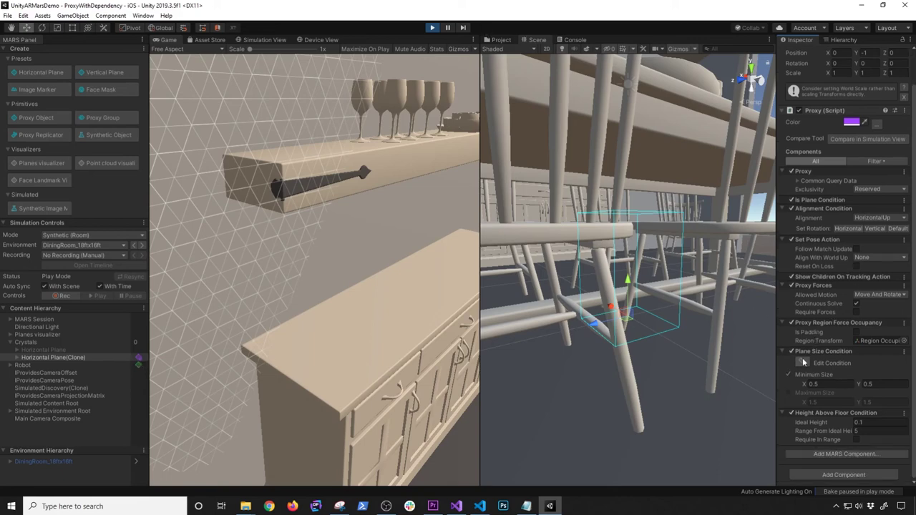
Try disabling the clone's Show Children On Tracking Action and its Is Plane, Height Above Floor and Plane Size conditions, ending with play mode stopped
left_click(791, 353)
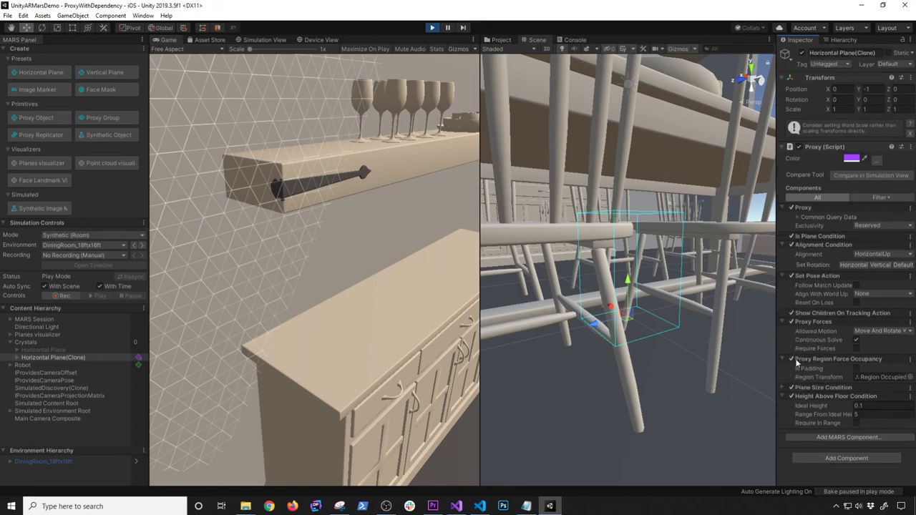
left_click(792, 314)
left_click(791, 237)
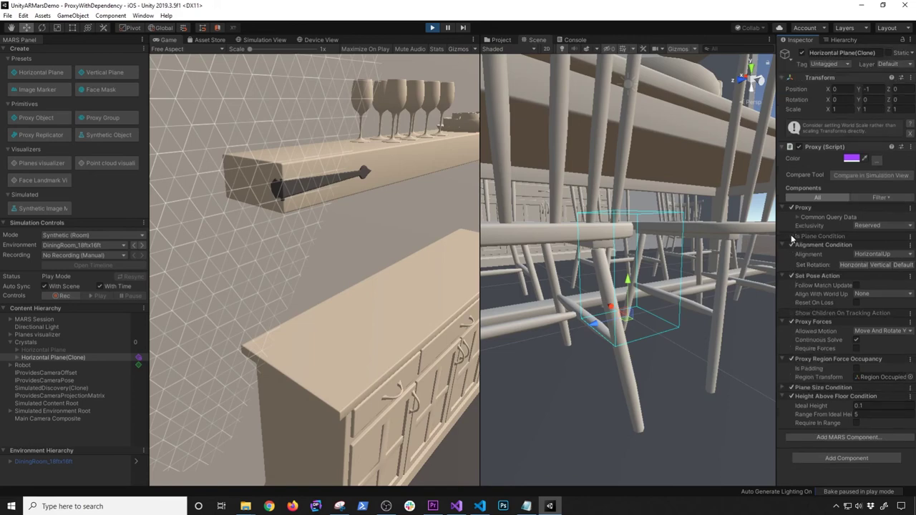
left_click(791, 396)
left_click(791, 388)
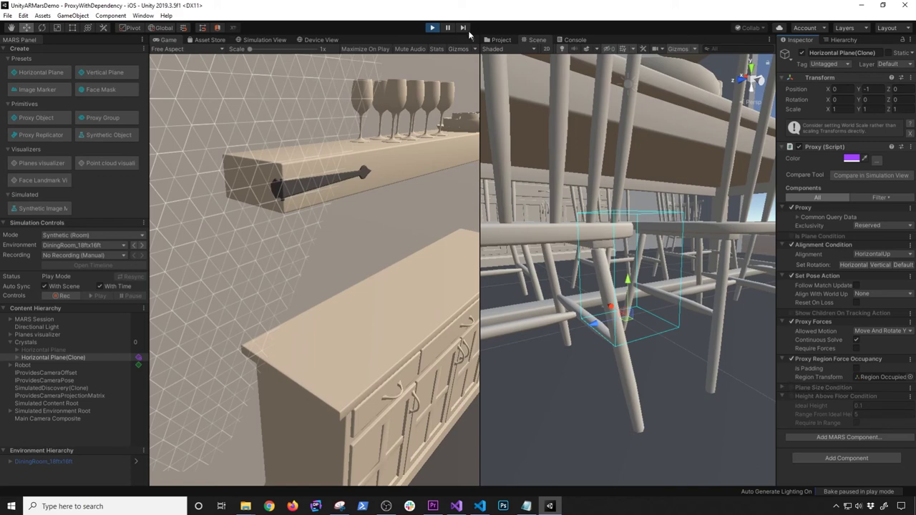
left_click(432, 27)
Show the Crystals object's Replicator settings and widen the Inspector area
left_click(829, 42)
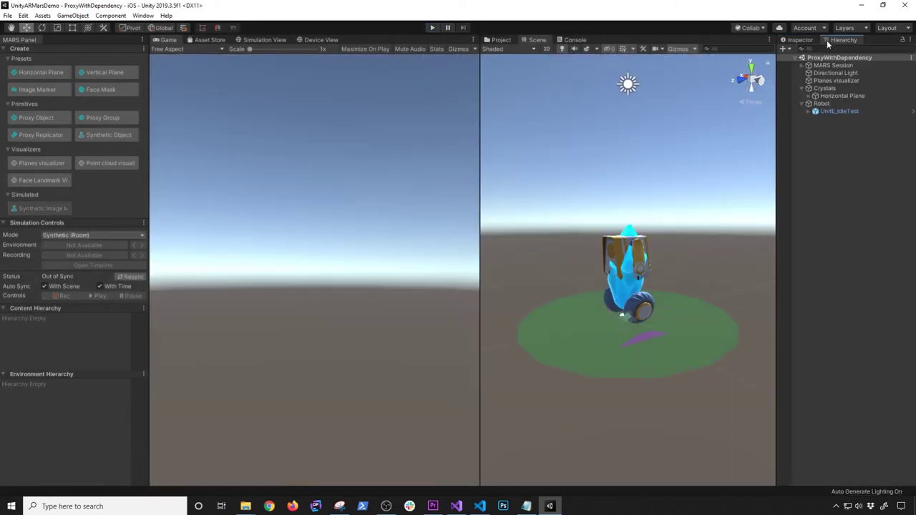
left_click(824, 88)
left_click(802, 40)
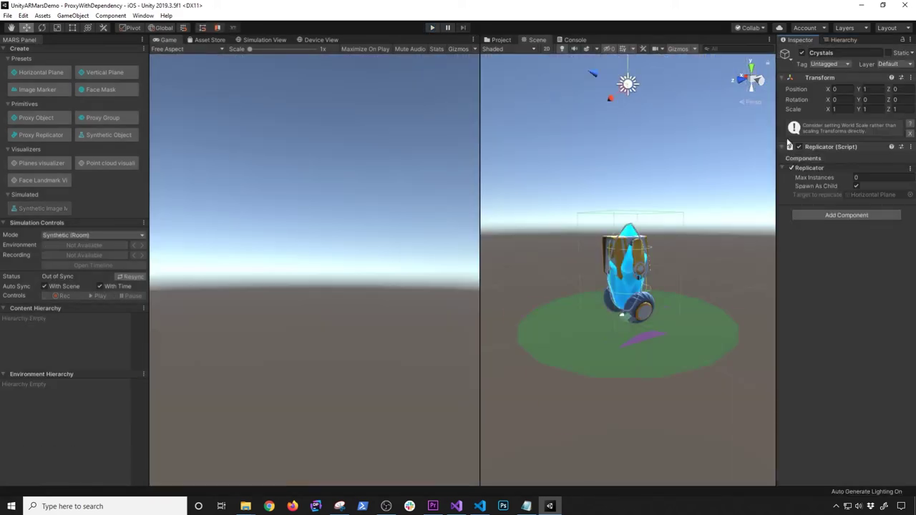
left_click_drag(773, 191, 736, 191)
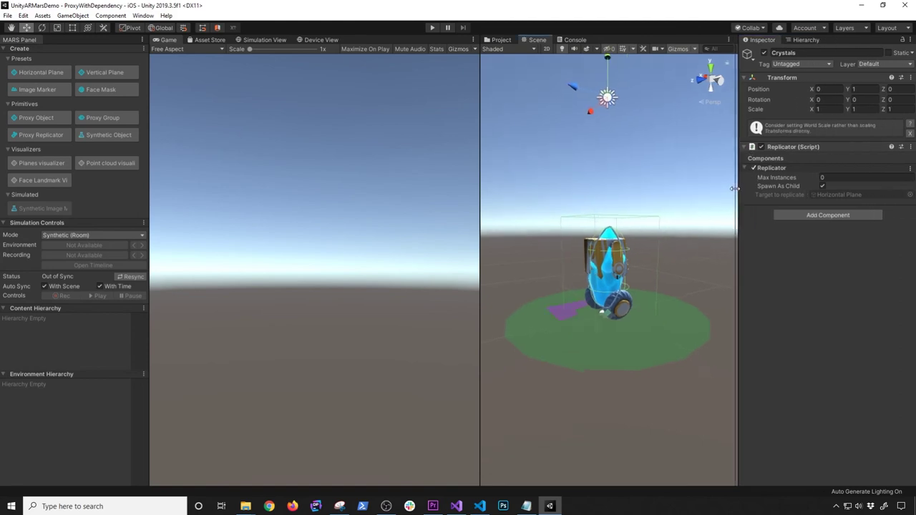
Select the Horizontal Plane under Crystals and remove its Is Plane Condition
left_click(808, 41)
left_click(794, 93)
left_click(760, 40)
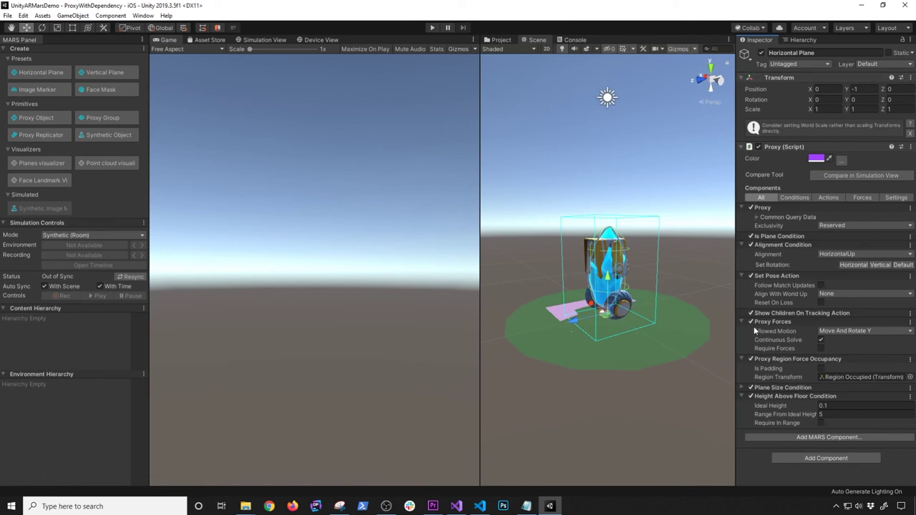
left_click(795, 41)
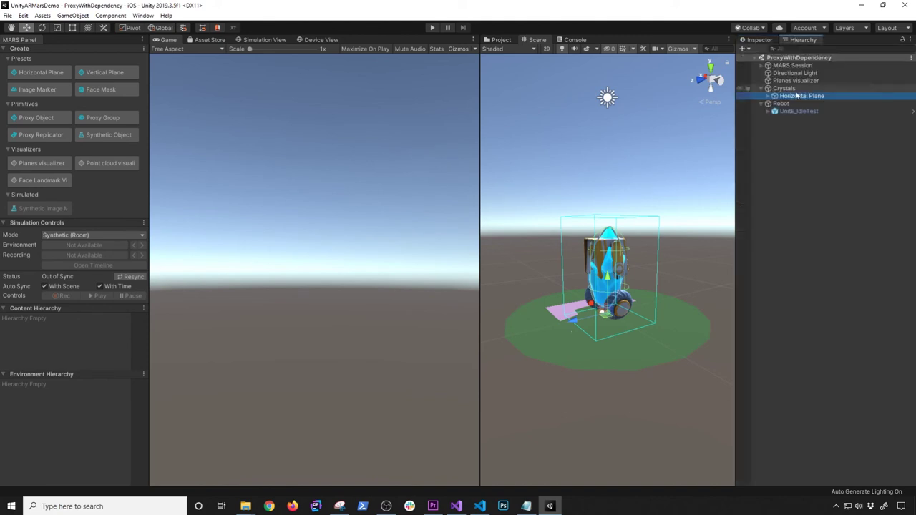
left_click(763, 41)
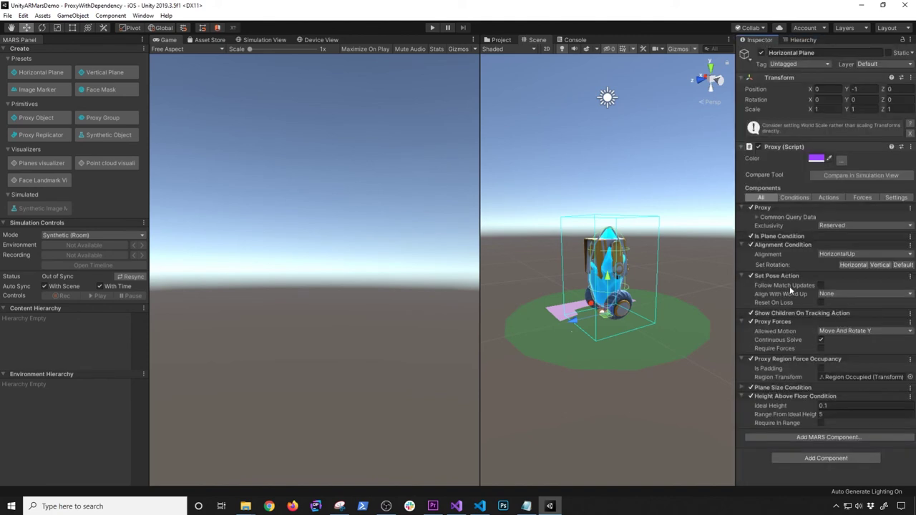
right_click(769, 239)
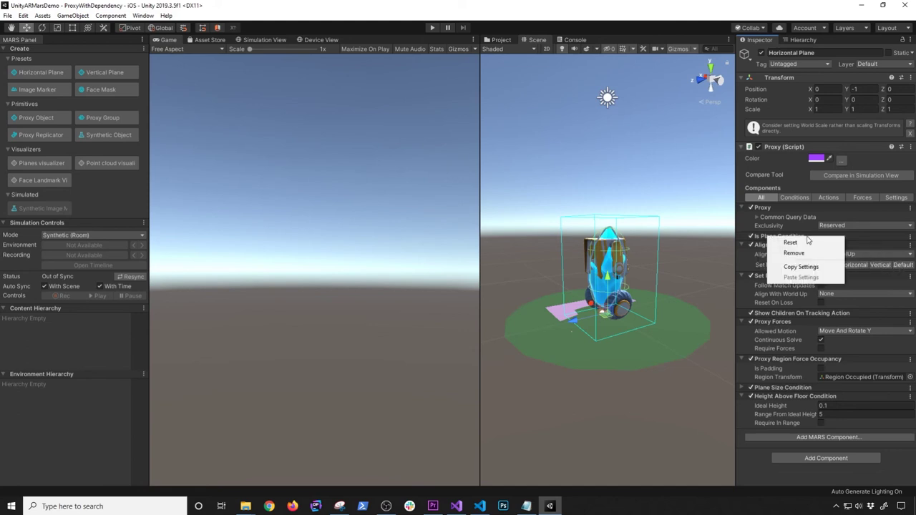
left_click(788, 255)
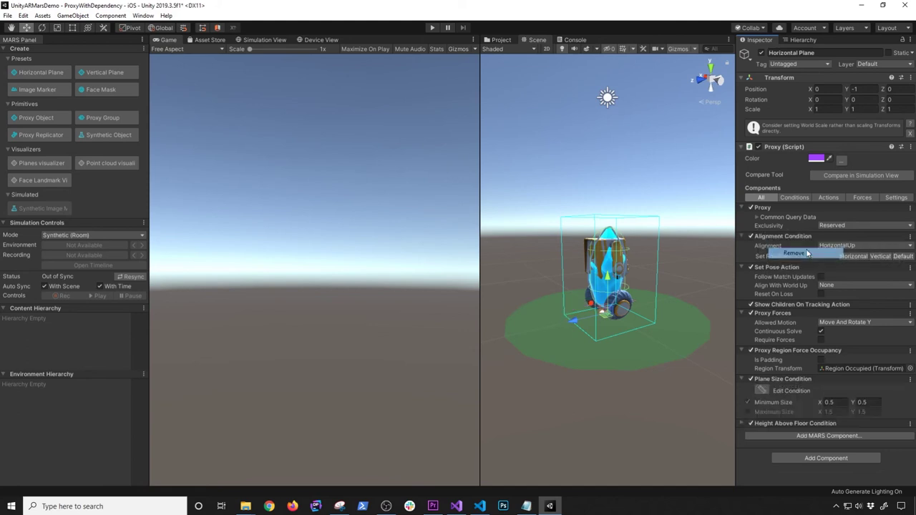
Remove the Proxy Forces and Proxy Region Force Occupancy components from the crystal's Horizontal Plane proxy
right_click(783, 311)
left_click(796, 329)
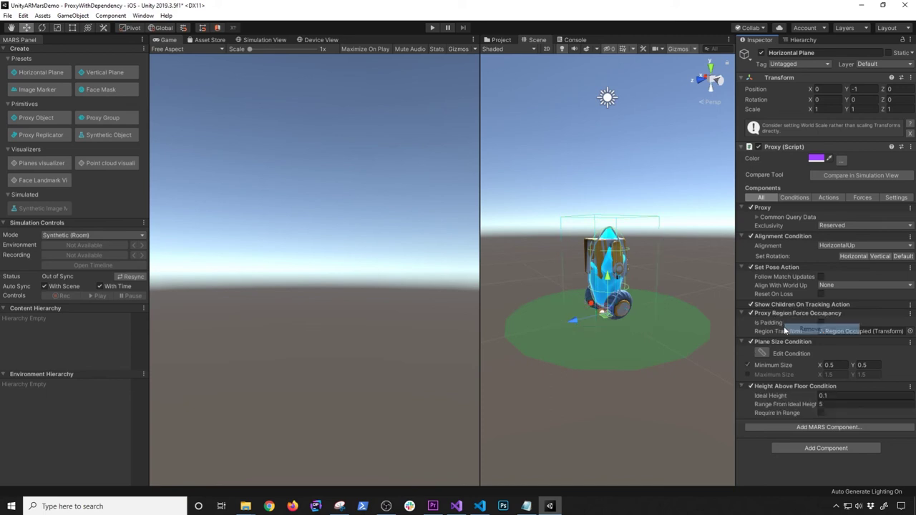
right_click(788, 315)
left_click(796, 330)
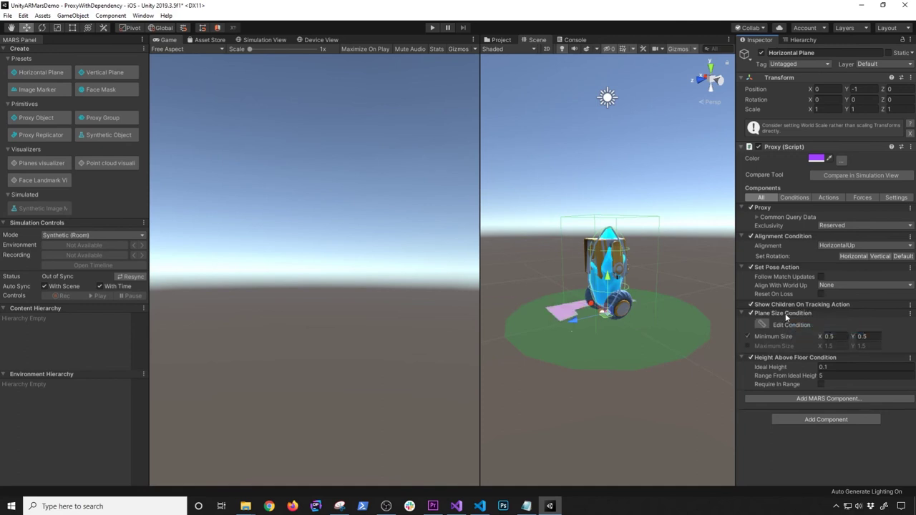
Remove the Plane Size Condition and Height Above Floor Condition from the crystal's Horizontal Plane proxy
right_click(786, 313)
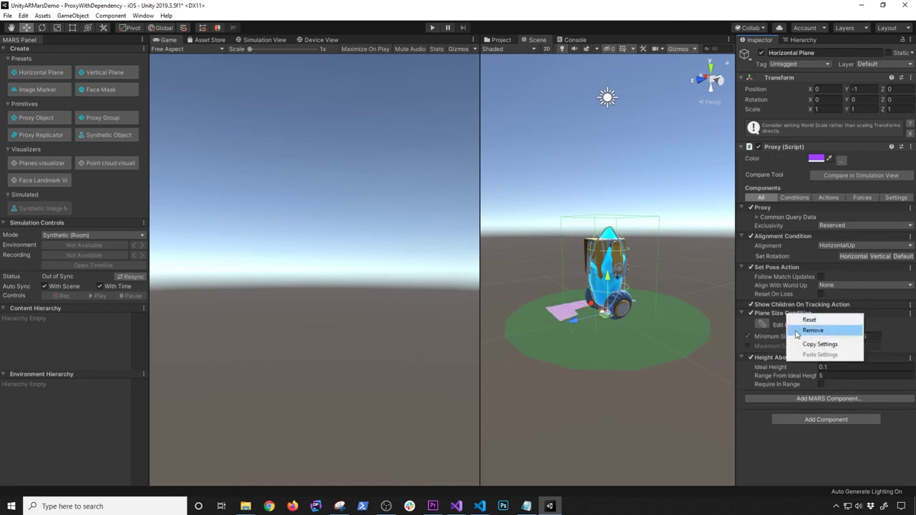
left_click(792, 330)
right_click(786, 313)
left_click(795, 329)
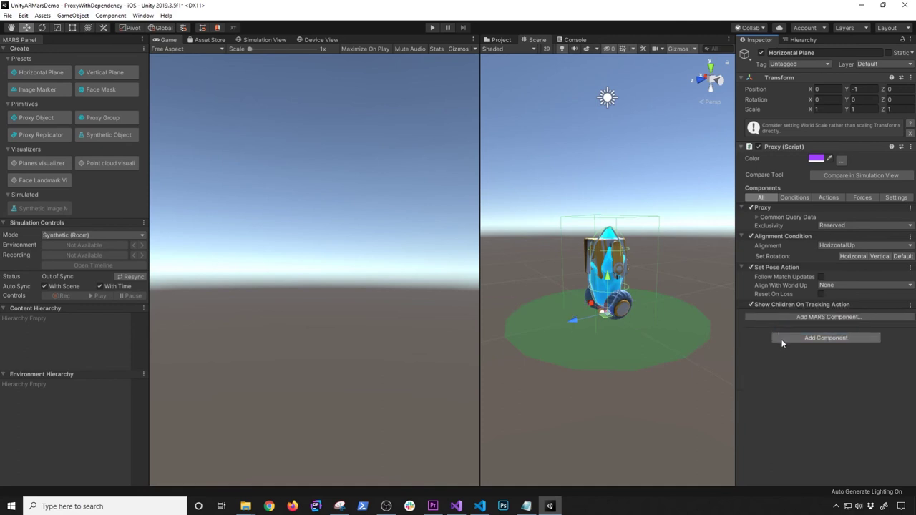
Preview the crystals in the Simulation View, and run the scene in play mode with the whole dining room framed in the Scene view
left_click(275, 40)
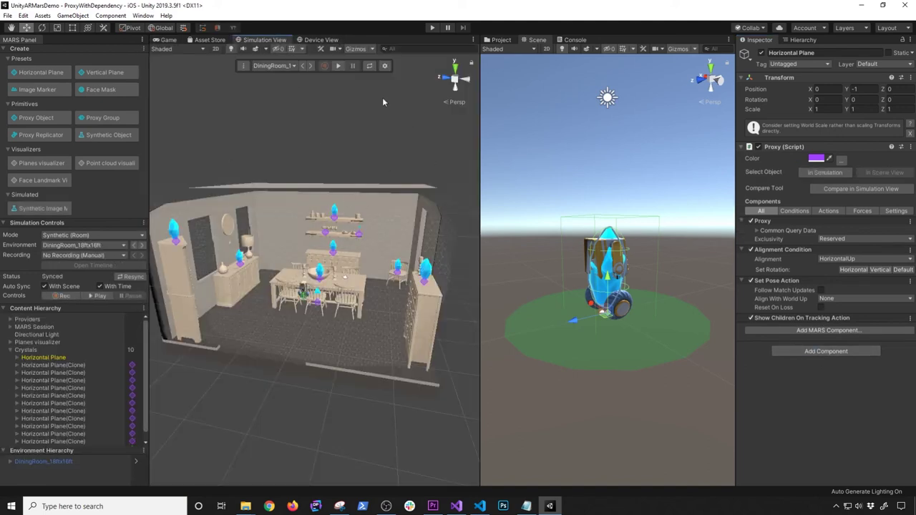
left_click(169, 39)
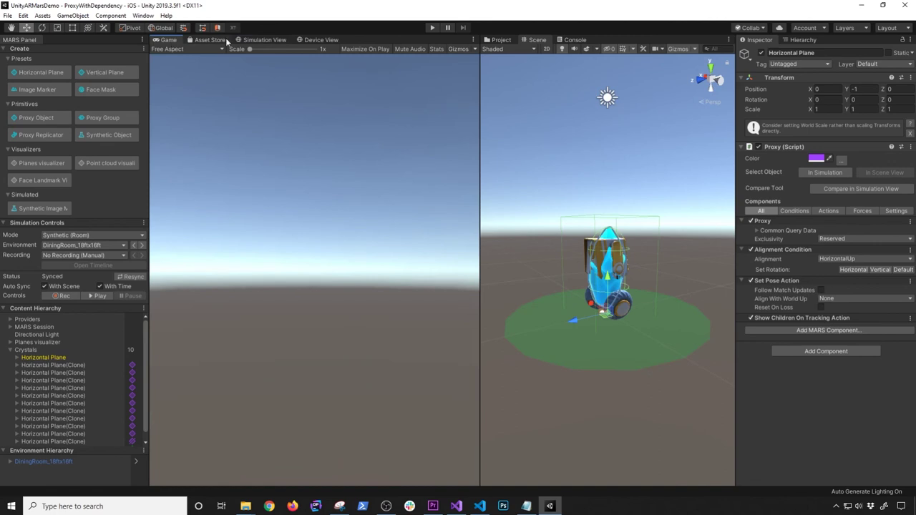
left_click(431, 29)
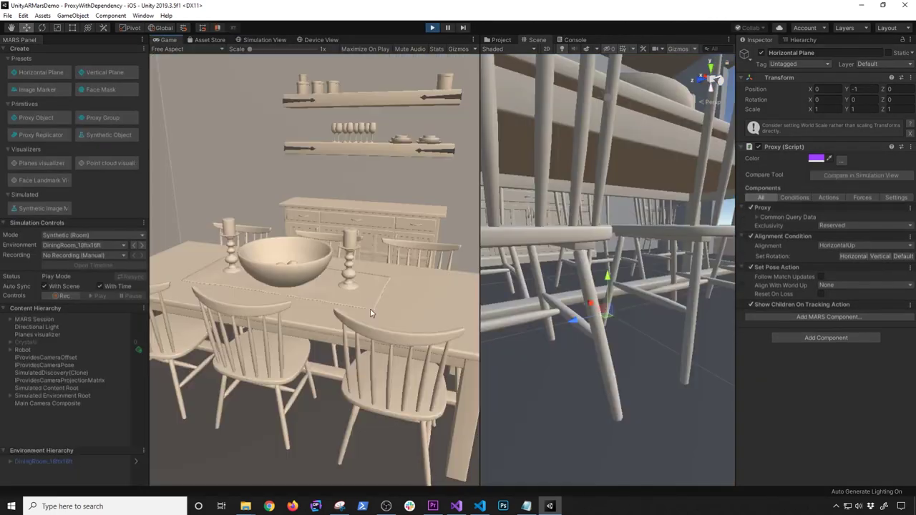
right_click_drag(330, 310, 372, 311)
scroll(584, 272, "down", 10)
left_click_drag(583, 272, 714, 361, "alt")
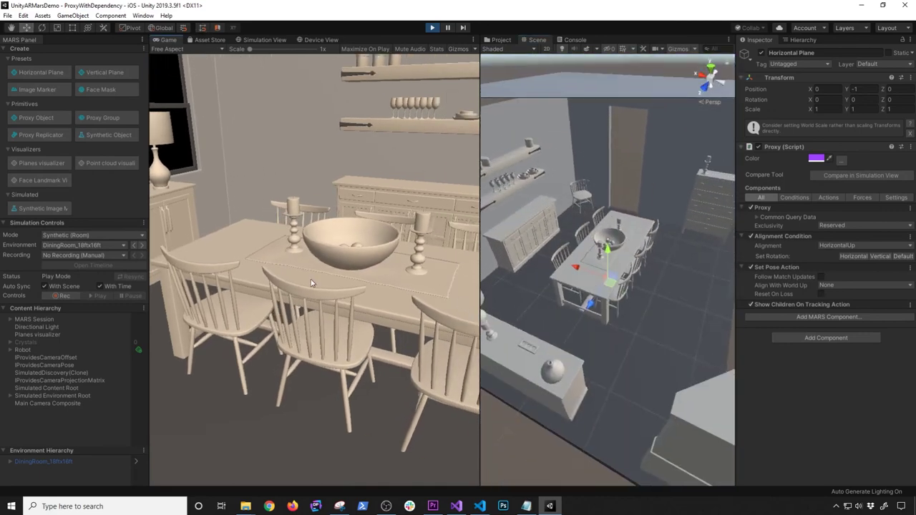
right_click_drag(348, 289, 372, 279)
Show the scene hierarchy and walk through the simulated dining room to scan surfaces for the crystals and Robot
left_click(806, 42)
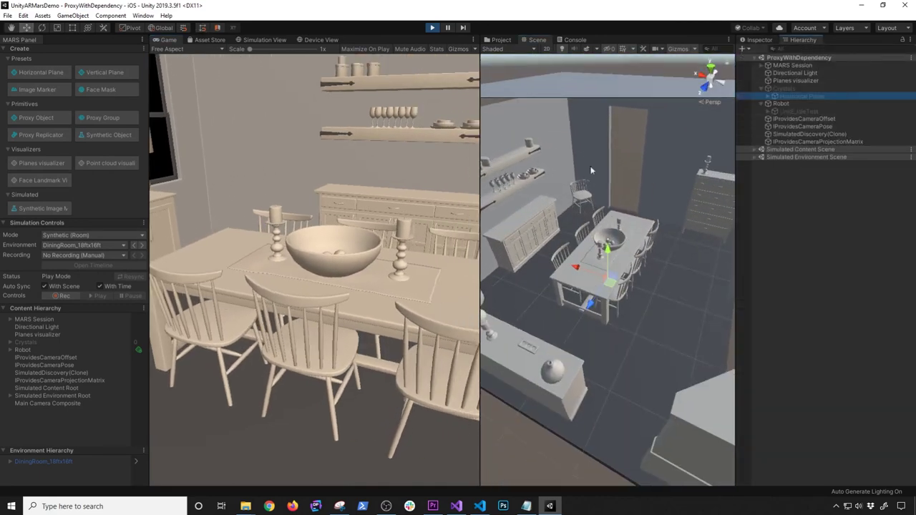
key("w")
right_click_drag(396, 268, 406, 278)
key("a")
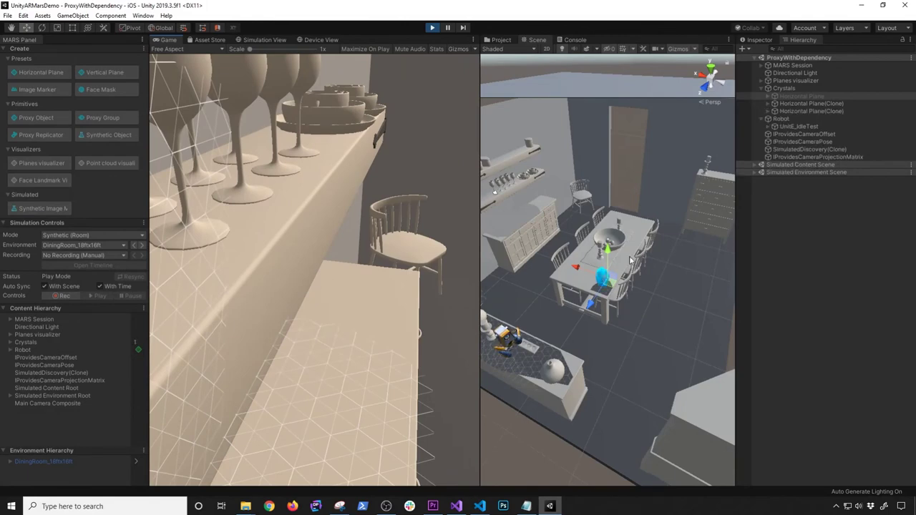
Inspect the children of the first two Horizontal Plane clones under Crystals, selecting the first clone's Crystal, and exit play mode
left_click(809, 104)
left_click(770, 105)
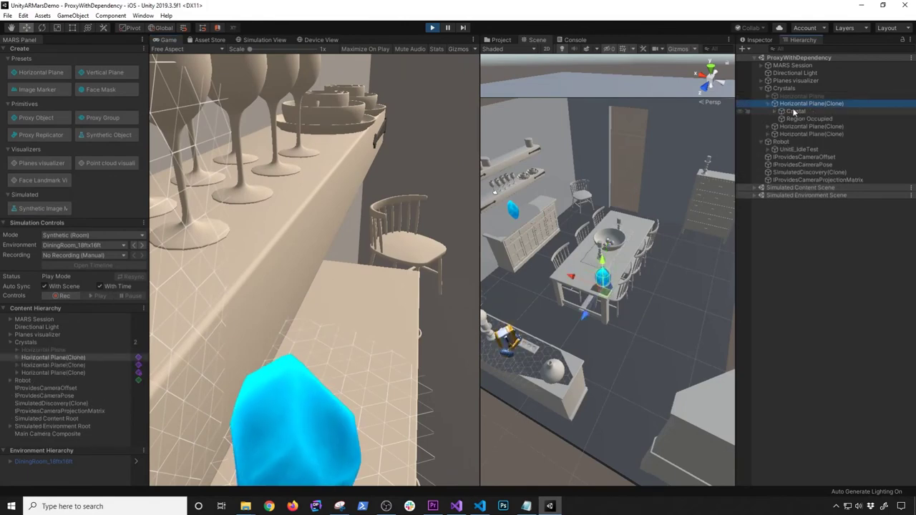
left_click(795, 113)
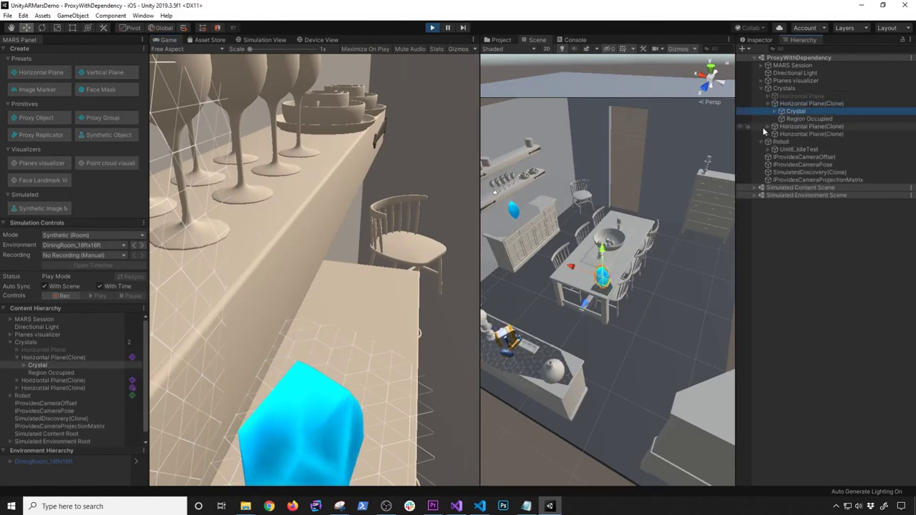
left_click(768, 126)
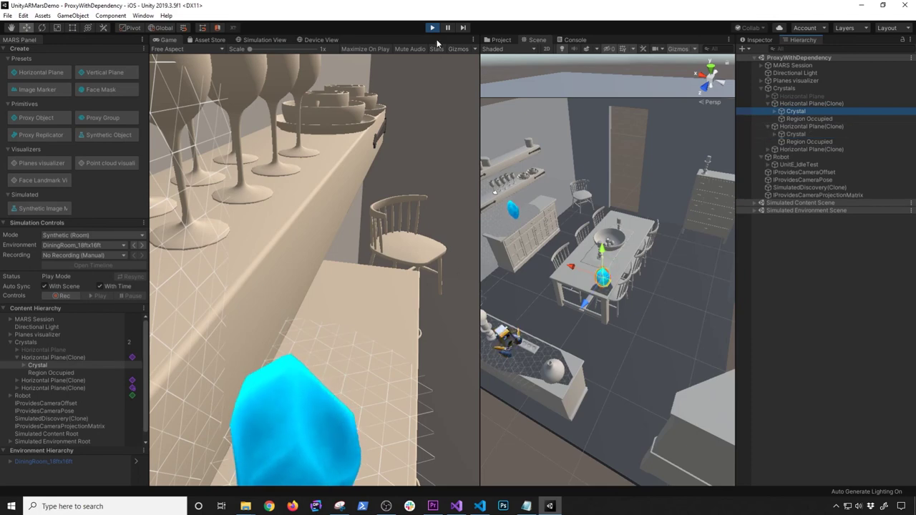
left_click(433, 29)
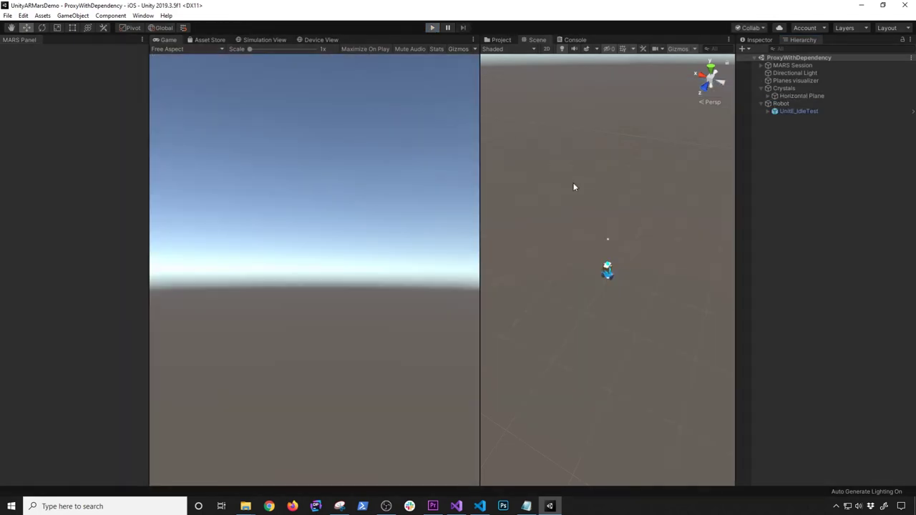
Rerun the scene, explore the simulated dining room to test crystal and Robot placement, and return to the Simulation View after stopping
key("ctrl+p")
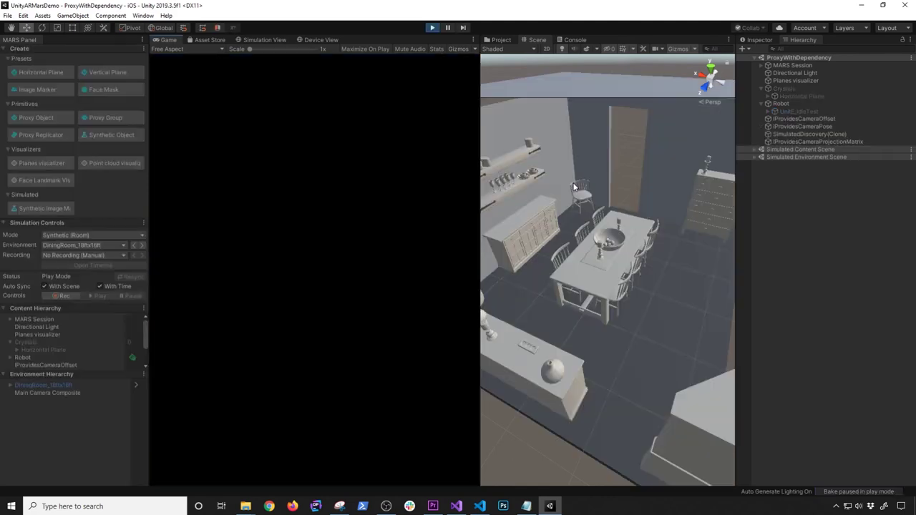
key("w")
key("a")
mouse_move(372, 323)
right_mouse_down()
mouse_move(504, 346)
mouse_move(461, 350)
mouse_move(470, 329)
mouse_move(607, 326)
mouse_move(390, 312)
mouse_move(447, 300)
right_mouse_up()
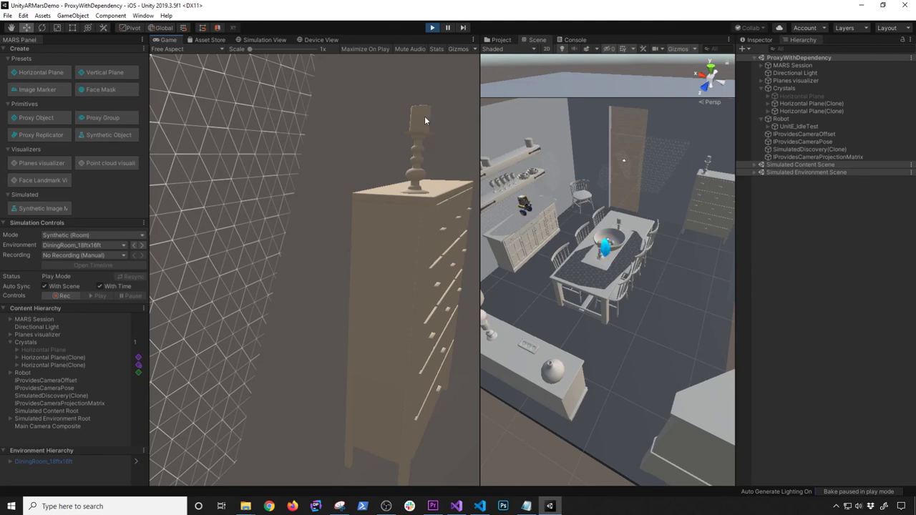
right_click_drag(353, 228, 609, 164)
key("w")
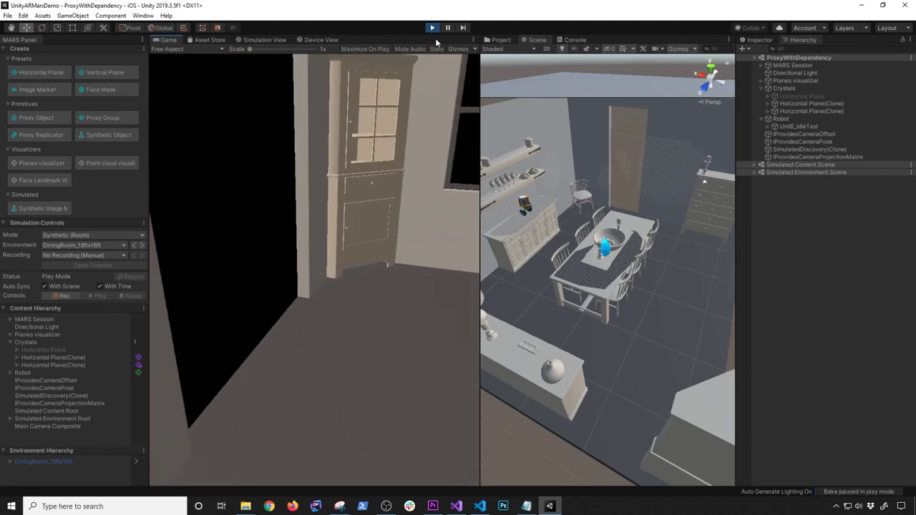
left_click(432, 28)
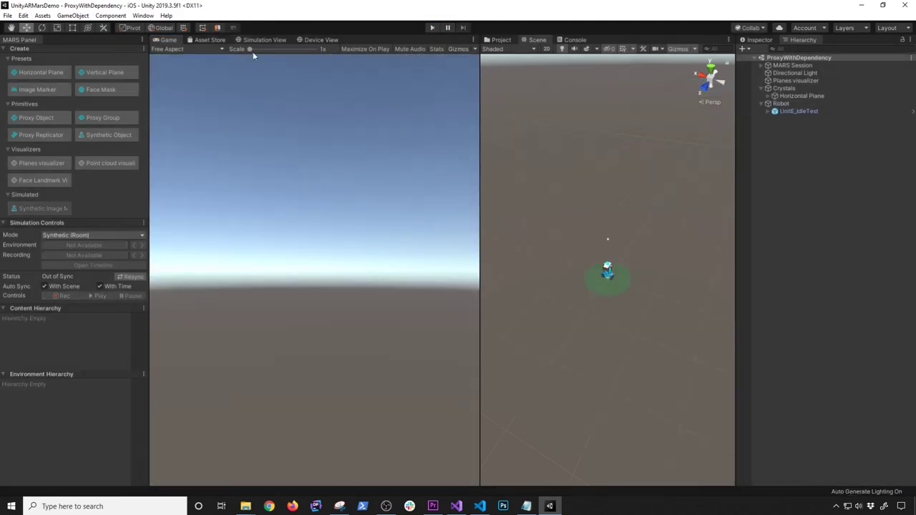
left_click(260, 39)
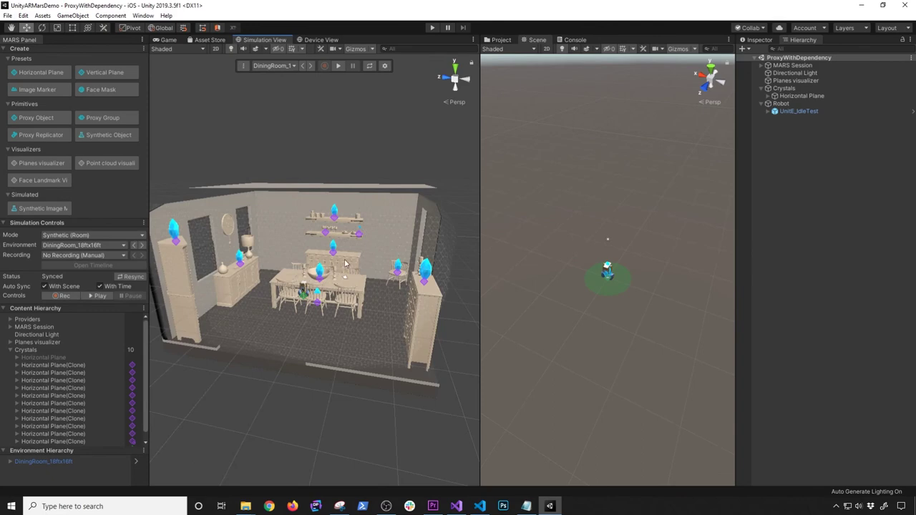